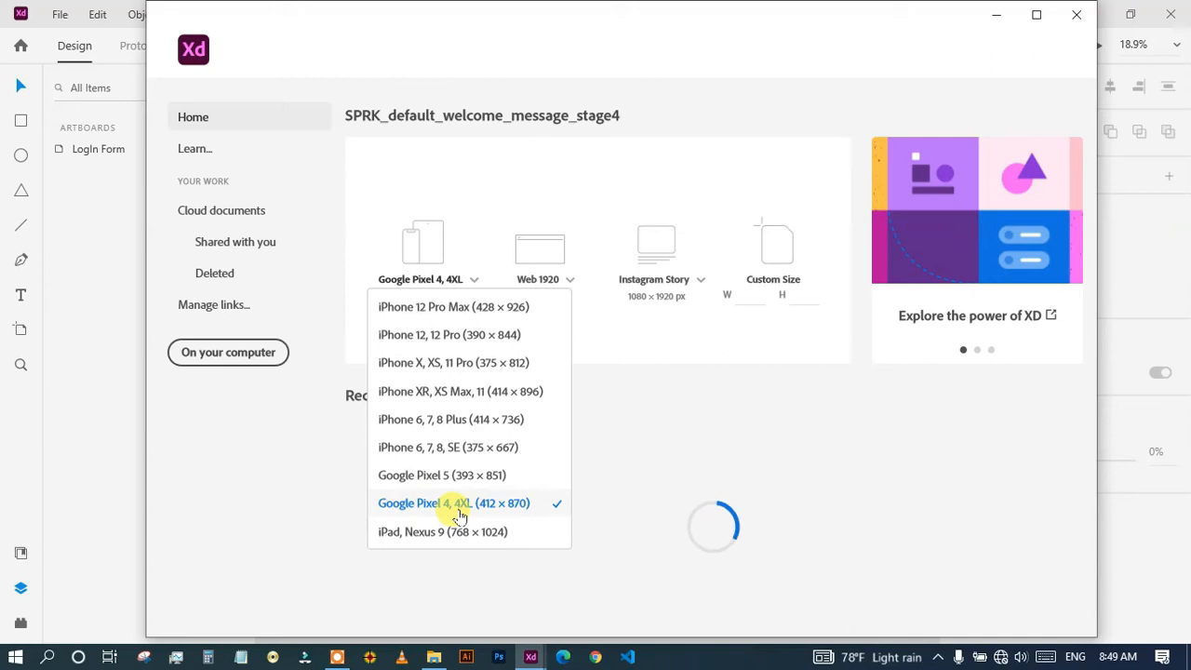
Create a new document with a Google Pixel 4, 4XL (412 × 870) artboard and name the artboard "LogIn Form".
{"action": "left_click", "coordinate": [459, 515]}
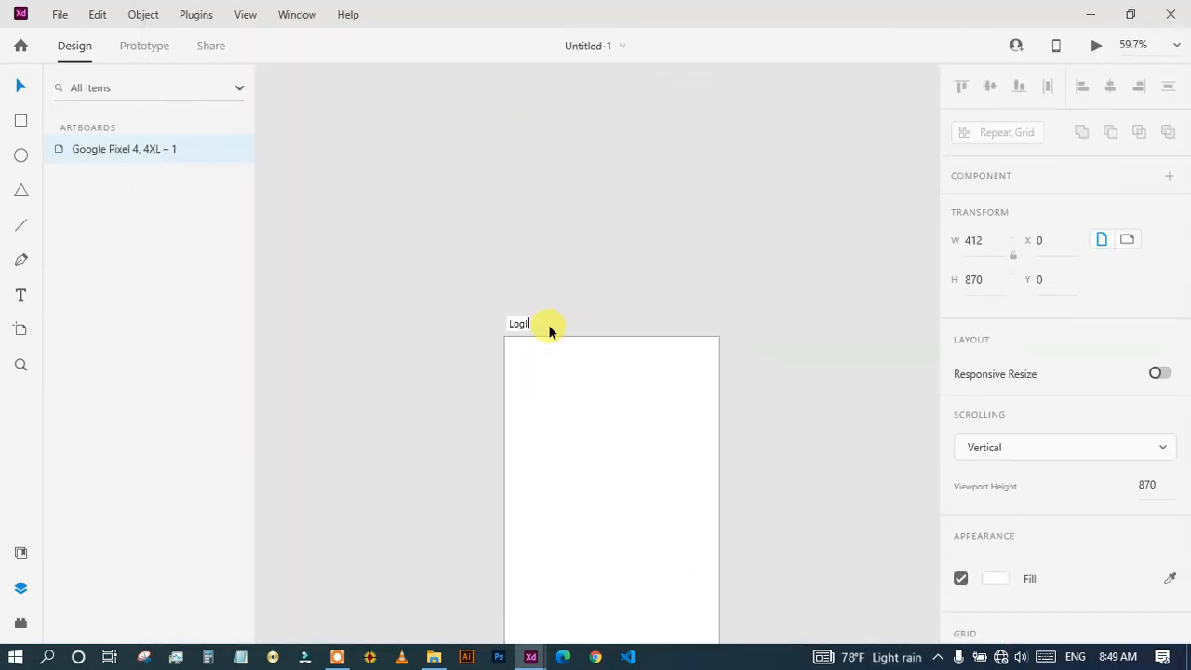
{"action": "scroll", "coordinate": [521, 270], "scroll_direction": "up", "scroll_amount": 4}
{"action": "scroll", "coordinate": [521, 268], "scroll_direction": "down", "scroll_amount": 4}
{"action": "left_click", "coordinate": [614, 304]}
Change the LogIn Form artboard's fill to a very light grey.
{"action": "scroll", "coordinate": [996, 511], "scroll_direction": "down", "scroll_amount": 2}
{"action": "left_click", "coordinate": [995, 511]}
{"action": "left_click_drag", "start_coordinate": [735, 399], "coordinate": [730, 403]}
{"action": "left_click", "coordinate": [354, 380]}
Draw a rectangle about 169 × 179 px and centre it horizontally in the artboard's upper part.
{"action": "left_click", "coordinate": [21, 623]}
{"action": "key", "text": "r"}
{"action": "left_click_drag", "start_coordinate": [513, 206], "coordinate": [600, 299]}
{"action": "key", "text": "v"}
{"action": "left_click_drag", "start_coordinate": [558, 259], "coordinate": [548, 239]}
Fill the rectangle with a random Color Logomark from the uilogos plugin.
{"action": "left_click", "coordinate": [353, 377]}
{"action": "left_click", "coordinate": [115, 620]}
{"action": "scroll", "coordinate": [114, 617], "scroll_direction": "down", "scroll_amount": 2}
{"action": "left_click", "coordinate": [93, 576]}
{"action": "left_click", "coordinate": [757, 436]}
{"action": "left_click", "coordinate": [547, 237]}
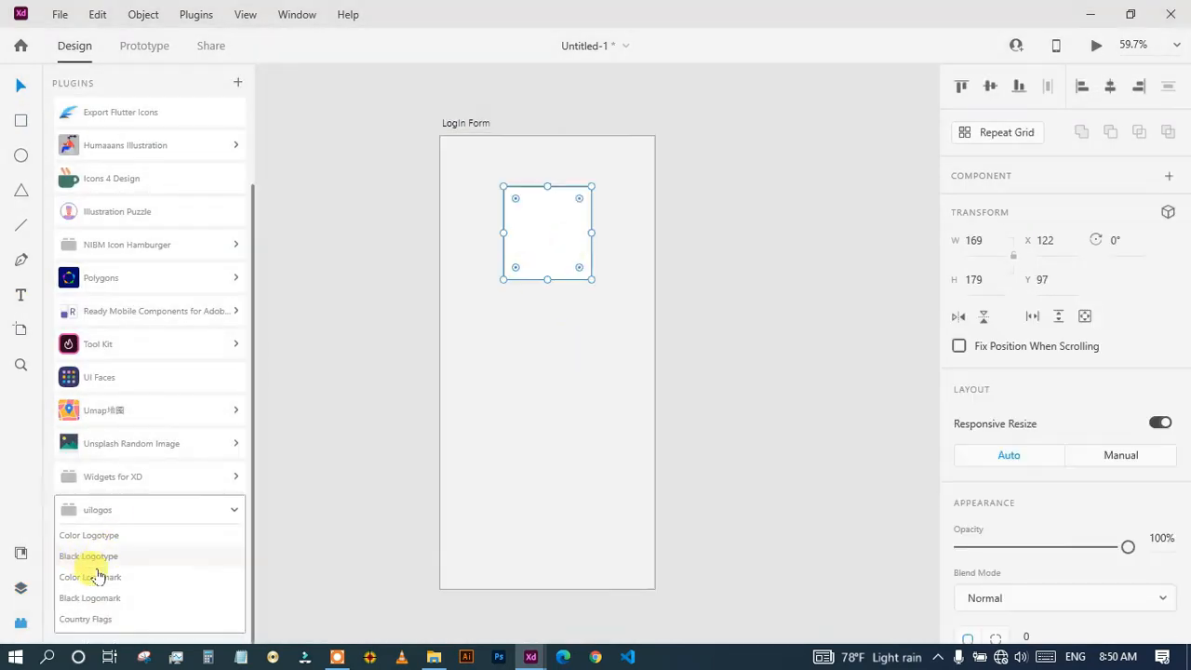
{"action": "left_click", "coordinate": [90, 577]}
{"action": "left_click", "coordinate": [683, 351]}
Generate further uilogos logomarks in the shape until it holds the pink-orange petal logo with a purple circle.
{"action": "left_click", "coordinate": [119, 577]}
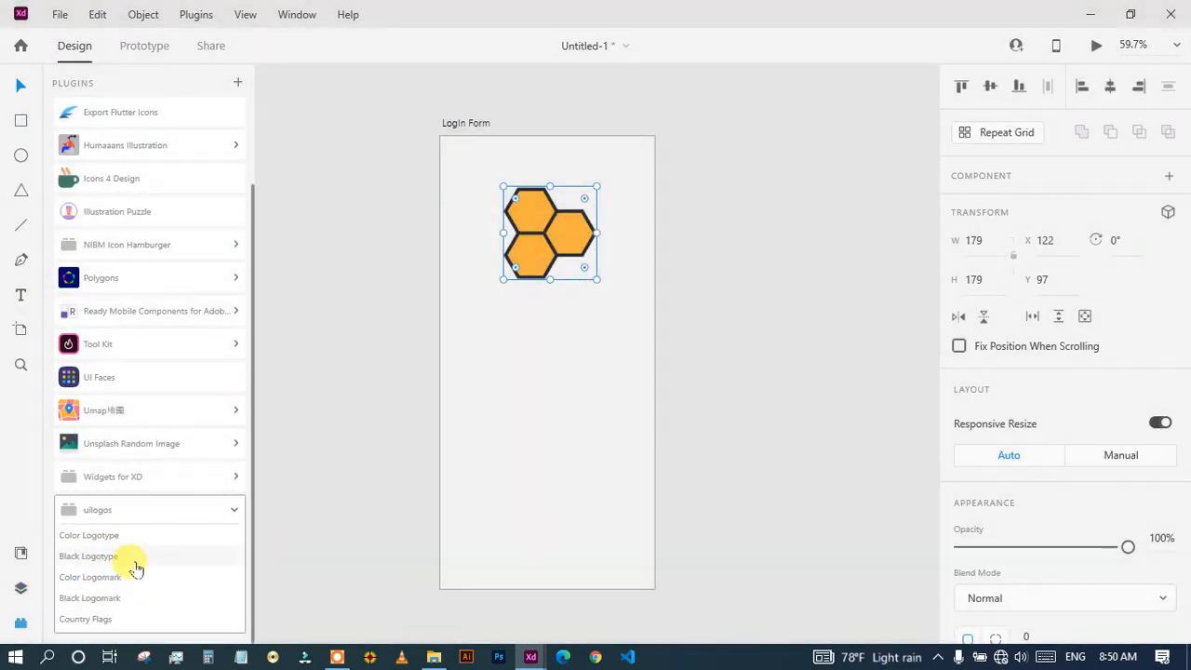
{"action": "left_click", "coordinate": [673, 350]}
{"action": "left_click", "coordinate": [112, 577]}
{"action": "left_click", "coordinate": [666, 351]}
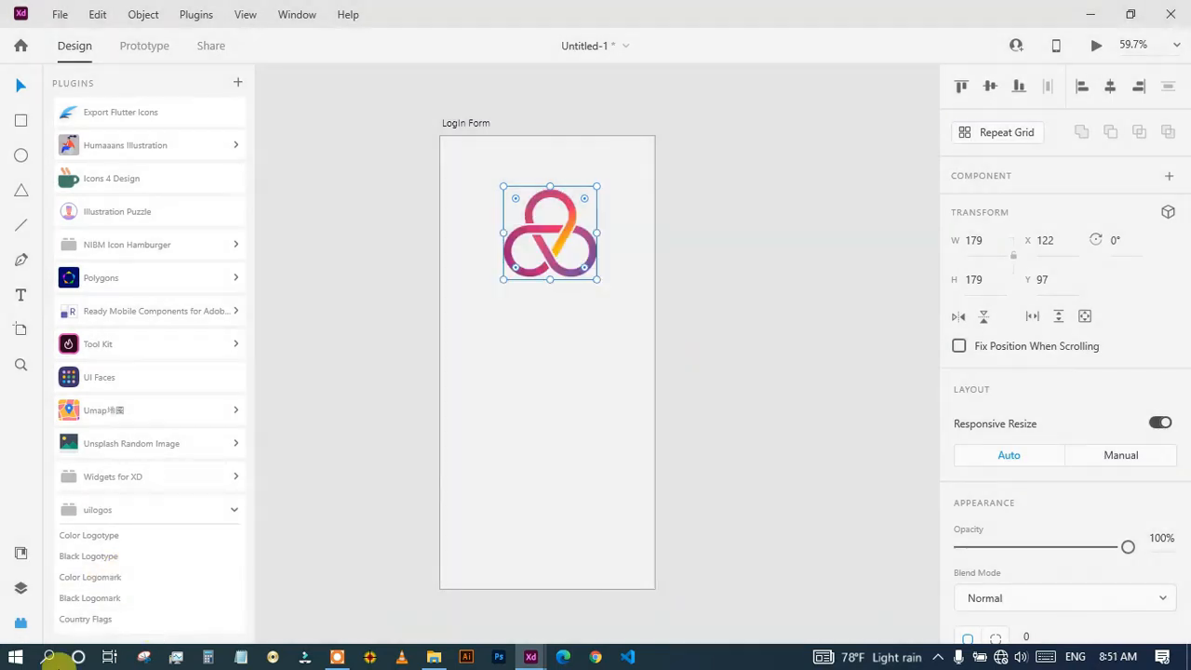
{"action": "left_click", "coordinate": [135, 597]}
{"action": "left_click", "coordinate": [674, 352]}
{"action": "left_click", "coordinate": [101, 578]}
{"action": "left_click", "coordinate": [674, 351]}
{"action": "left_click", "coordinate": [115, 576]}
{"action": "left_click", "coordinate": [674, 352]}
{"action": "left_click", "coordinate": [100, 577]}
{"action": "left_click", "coordinate": [678, 350]}
Scale the petal logo down slightly and keep it centred in the artboard's upper part.
{"action": "left_click_drag", "start_coordinate": [553, 247], "coordinate": [551, 245]}
{"action": "left_click_drag", "start_coordinate": [594, 278], "coordinate": [584, 268]}
{"action": "left_click", "coordinate": [598, 273]}
{"action": "left_click", "coordinate": [534, 251]}
{"action": "left_click", "coordinate": [579, 312]}
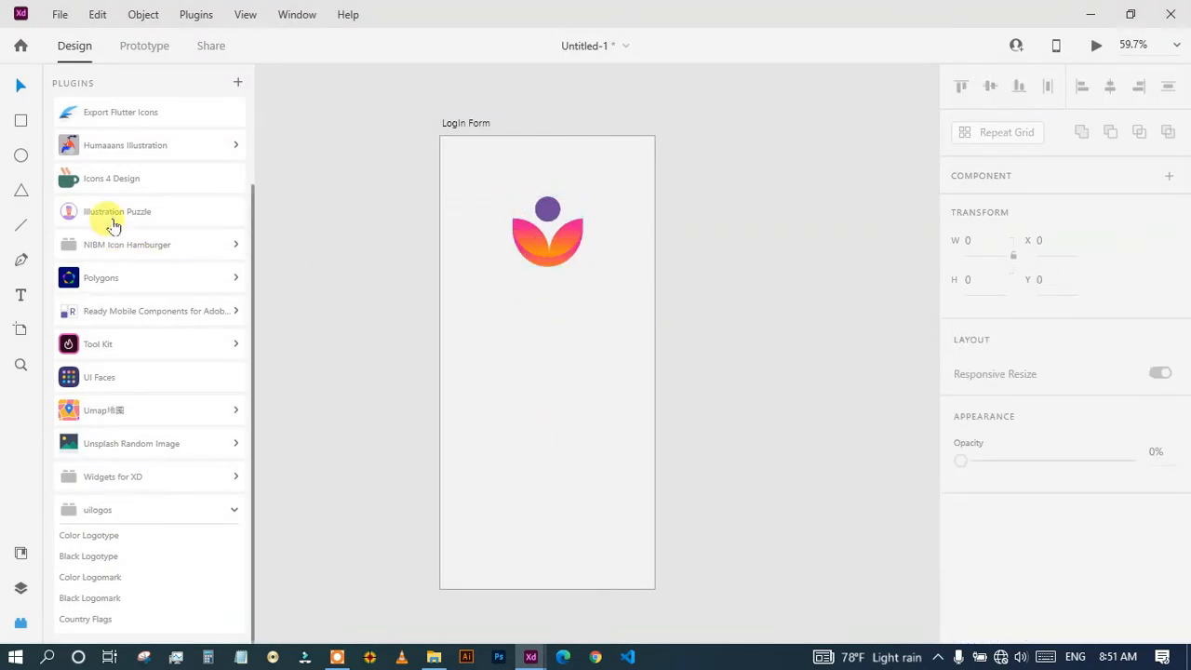
Draw a rectangle about 299 × 55 px below the logo for the first input field.
{"action": "left_click", "coordinate": [20, 122]}
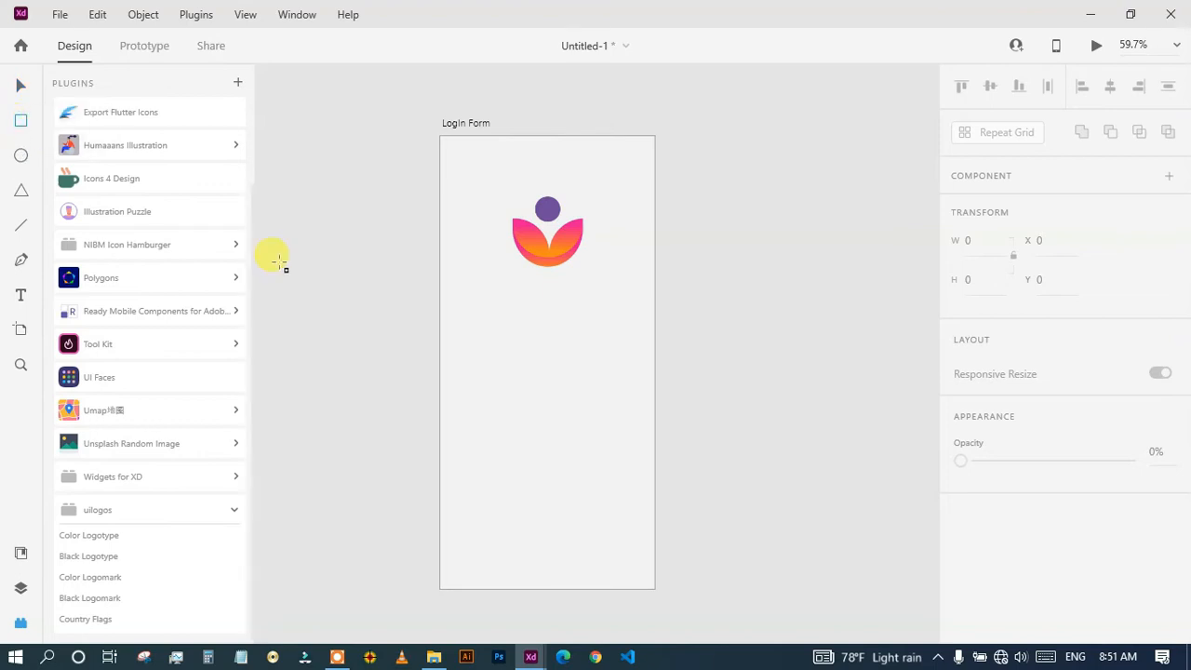
{"action": "left_click_drag", "start_coordinate": [482, 319], "coordinate": [609, 345]}
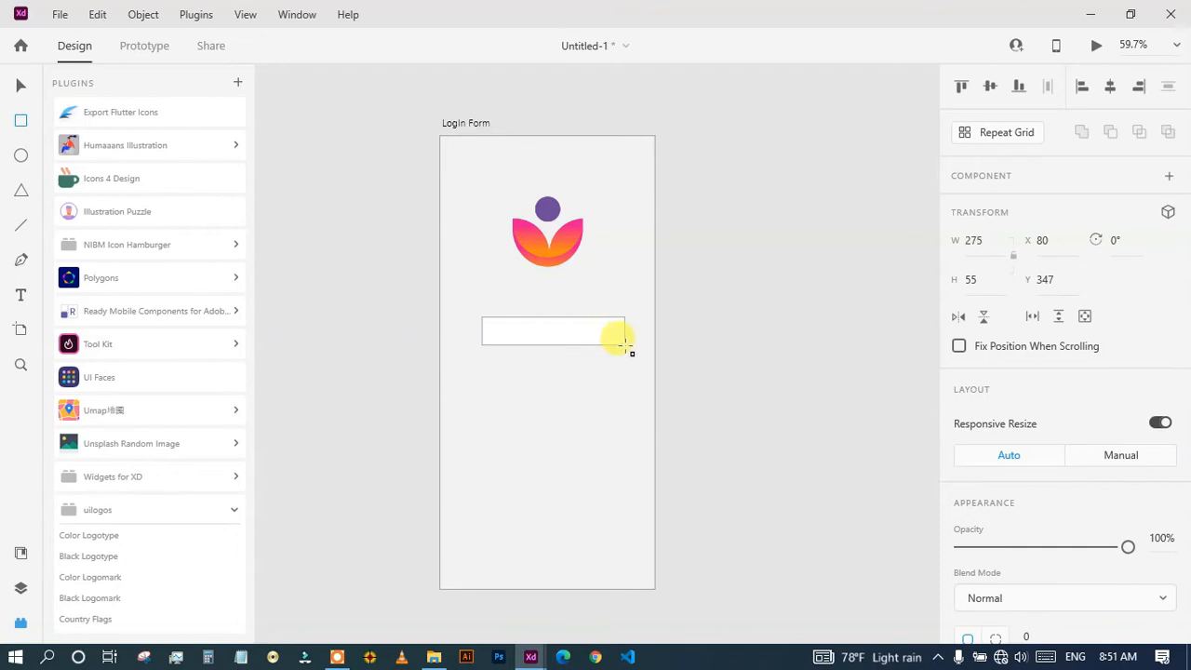
{"action": "left_click_drag", "start_coordinate": [638, 345], "coordinate": [637, 345]}
{"action": "scroll", "coordinate": [587, 418], "scroll_direction": "up", "scroll_amount": 5}
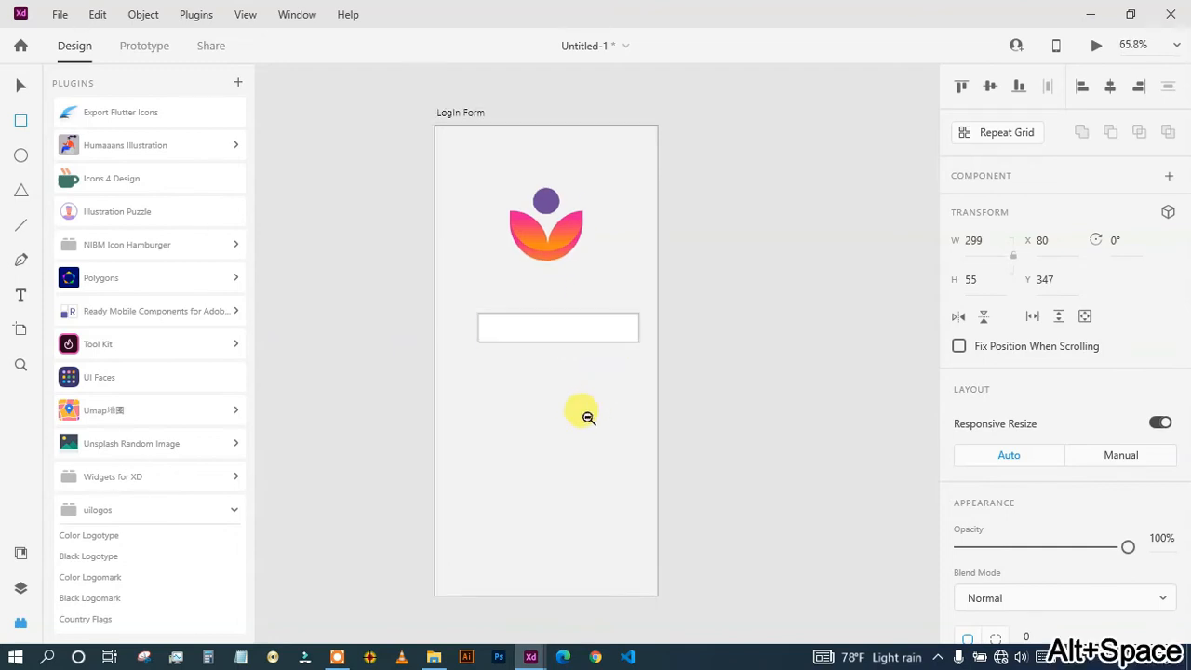
{"action": "left_click_drag", "start_coordinate": [567, 299], "coordinate": [564, 434]}
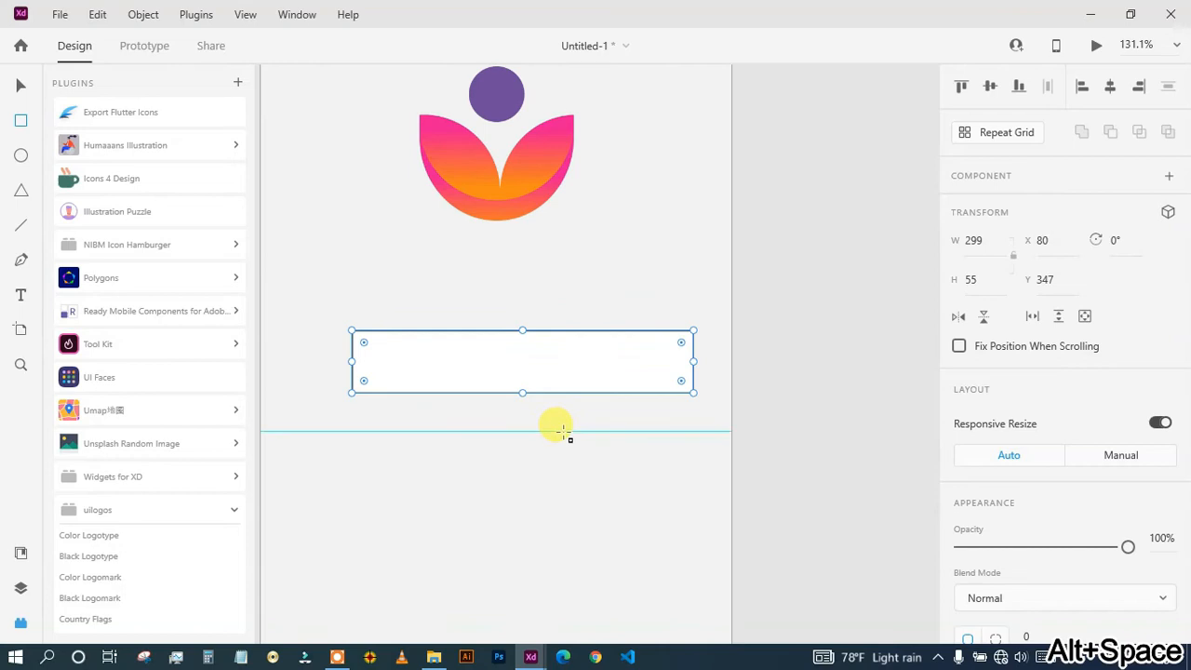
Widen the field rectangle to 350 px, move it up slightly and reduce its height to 50 px.
{"action": "left_click_drag", "start_coordinate": [338, 361], "coordinate": [296, 357]}
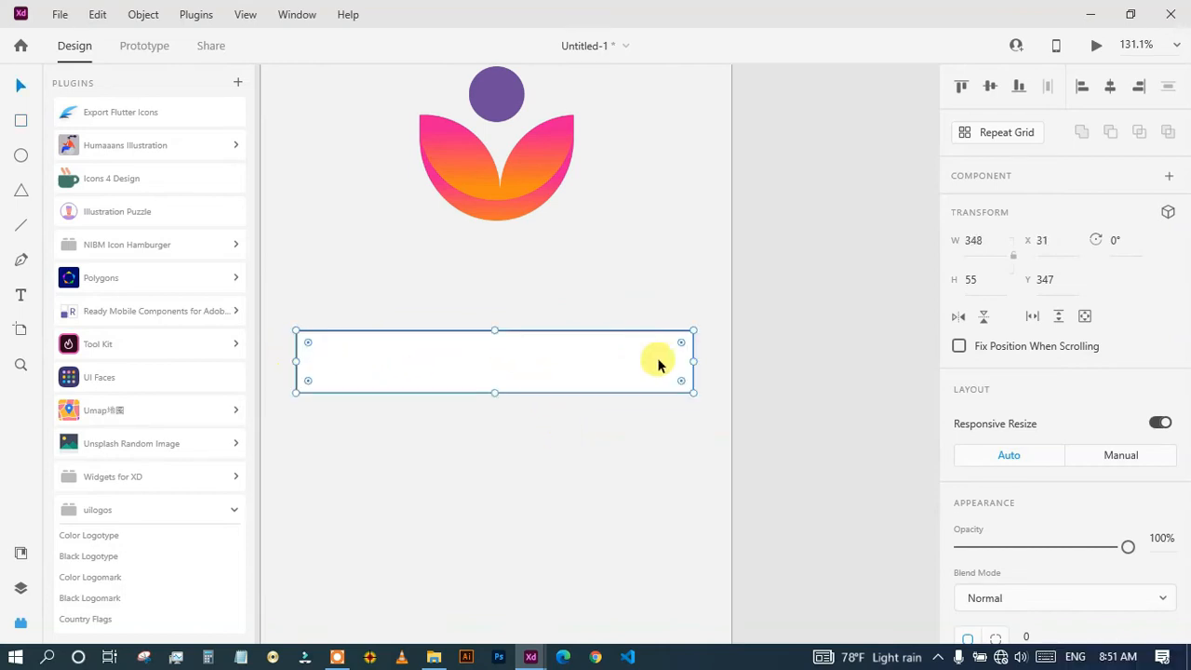
{"action": "left_click_drag", "start_coordinate": [693, 360], "coordinate": [627, 344]}
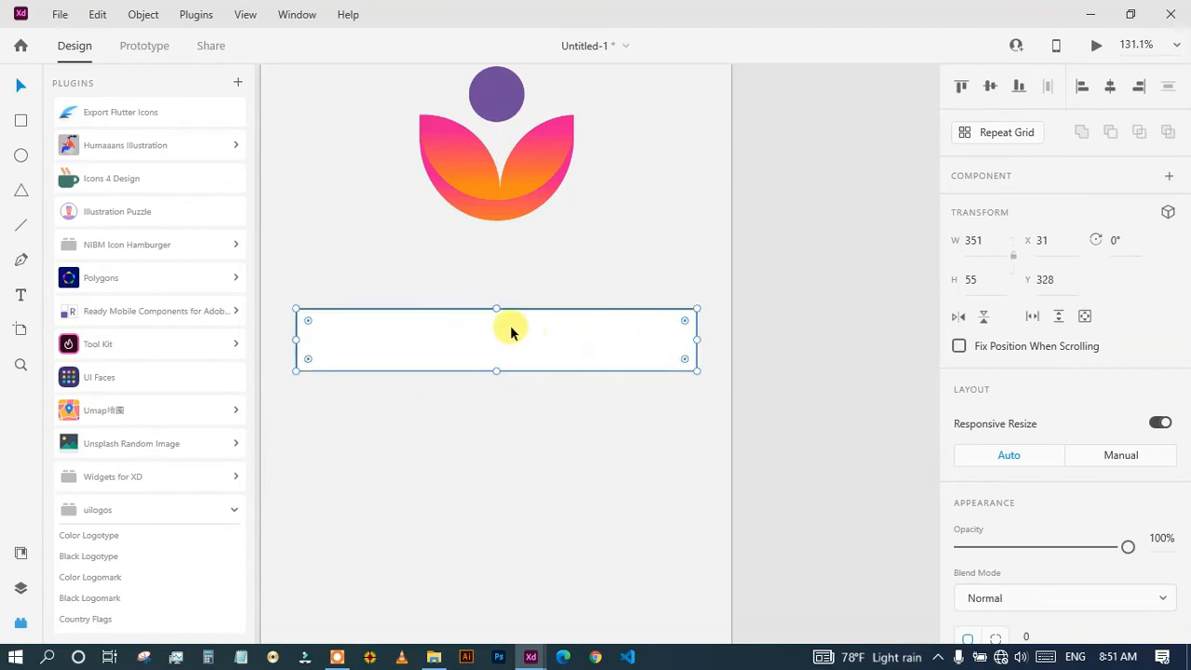
{"action": "left_click_drag", "start_coordinate": [496, 308], "coordinate": [498, 313]}
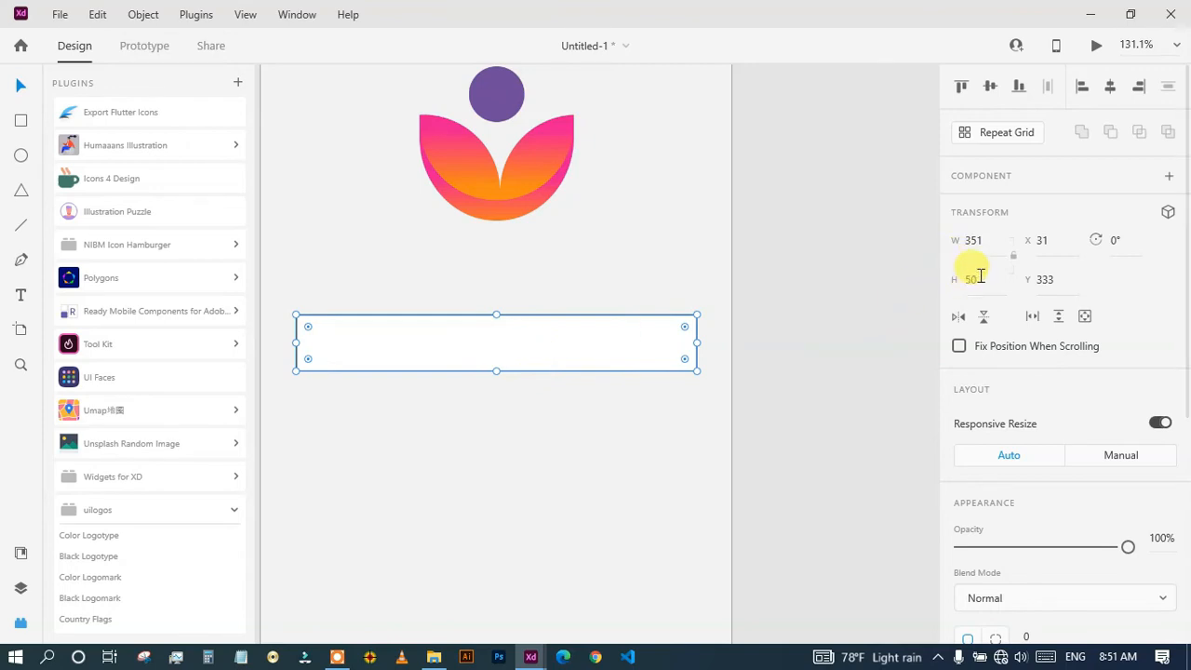
{"action": "left_click", "coordinate": [984, 241]}
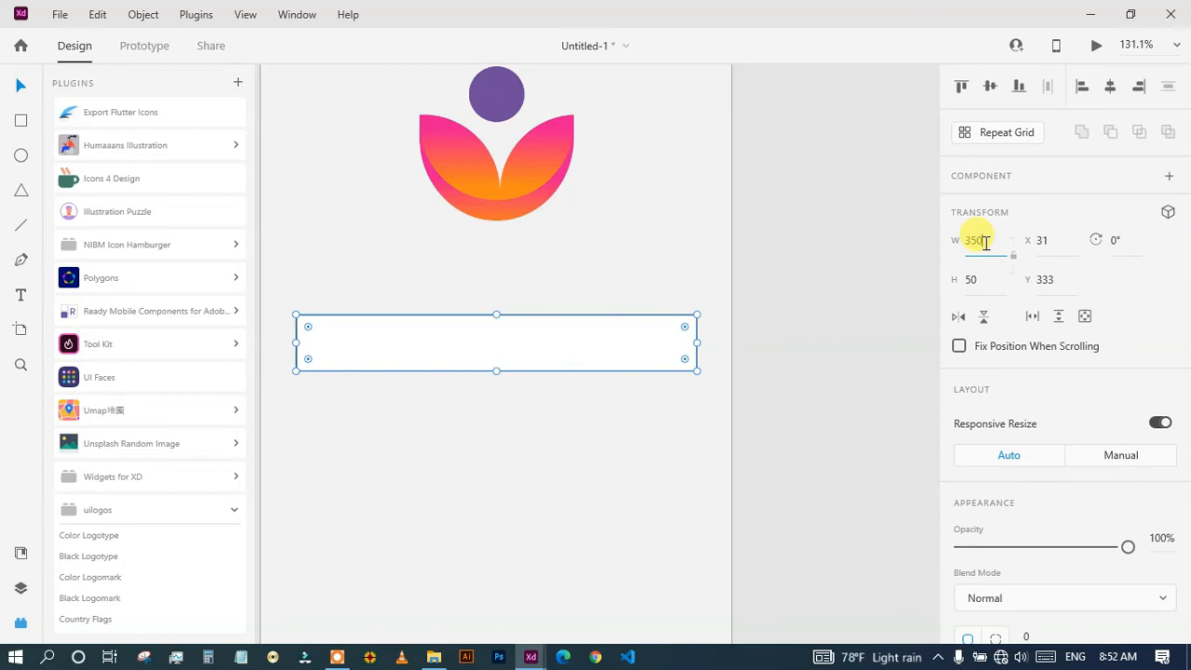
{"action": "left_click", "coordinate": [990, 264]}
Round the field rectangle's corners fully, to a radius of 25.
{"action": "left_click", "coordinate": [598, 329]}
{"action": "left_click_drag", "start_coordinate": [682, 328], "coordinate": [489, 376]}
{"action": "left_click", "coordinate": [439, 412]}
{"action": "scroll", "coordinate": [464, 414], "scroll_direction": "down", "scroll_amount": 4}
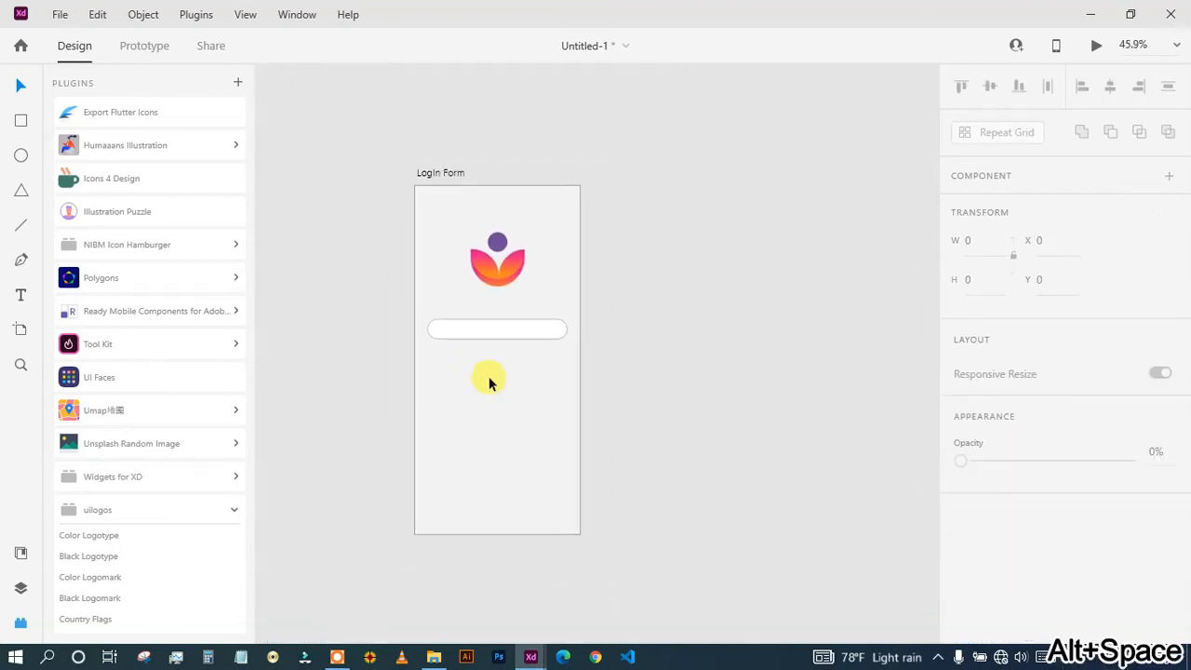
{"action": "left_click_drag", "start_coordinate": [506, 329], "coordinate": [508, 328]}
{"action": "left_click", "coordinate": [508, 372]}
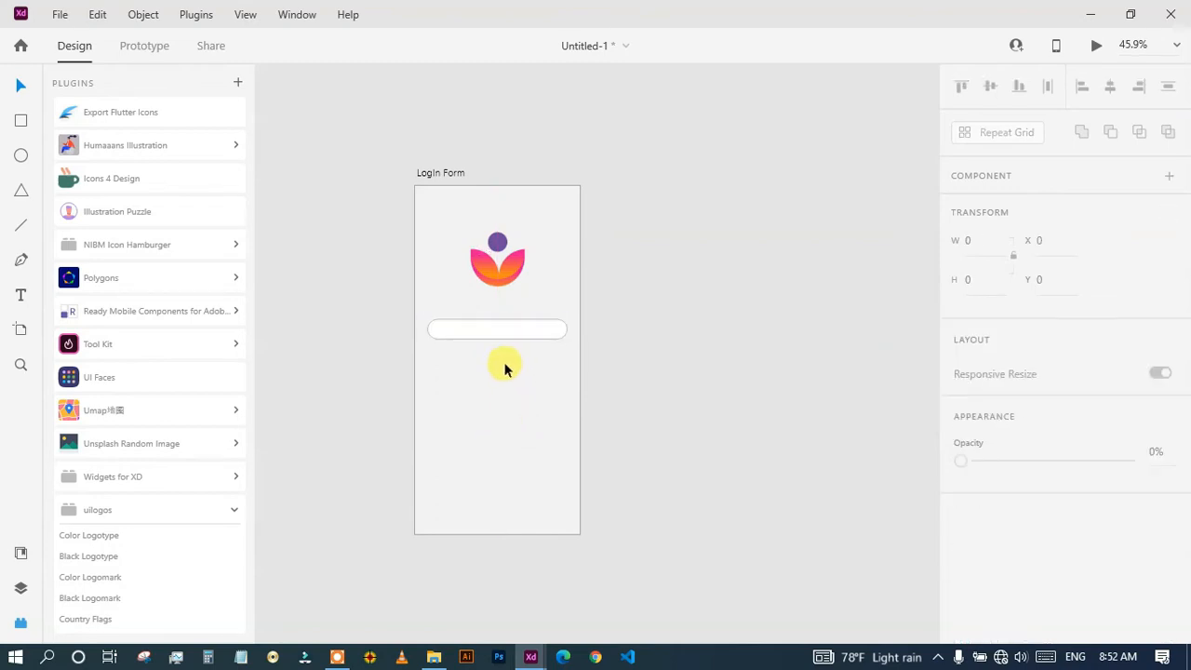
{"action": "left_click", "coordinate": [494, 331]}
{"action": "left_click", "coordinate": [505, 395]}
{"action": "left_click", "coordinate": [1174, 51]}
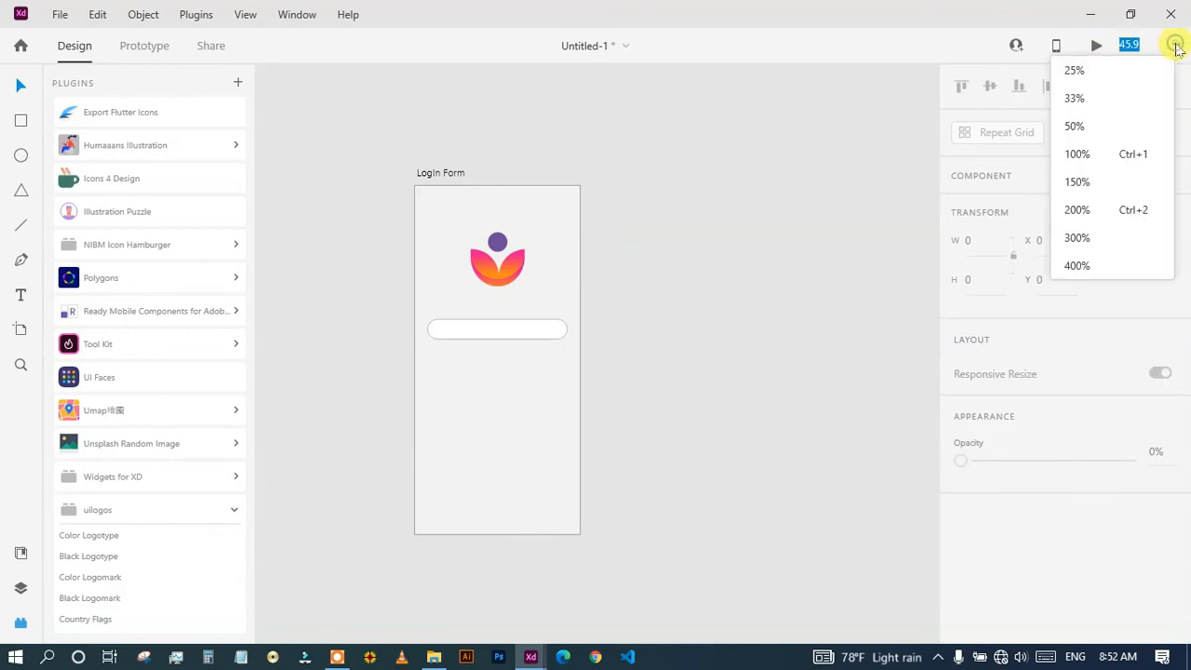
{"action": "left_click", "coordinate": [1089, 157]}
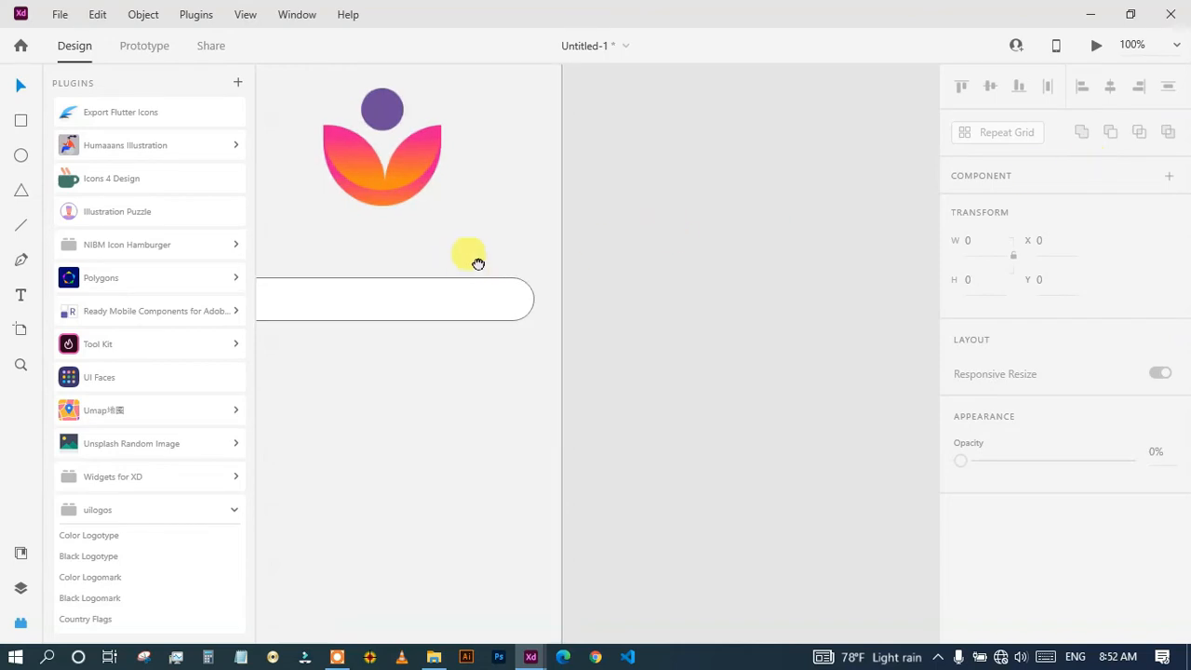
{"action": "left_click_drag", "start_coordinate": [468, 257], "coordinate": [623, 281]}
{"action": "left_click_drag", "start_coordinate": [490, 212], "coordinate": [528, 221]}
{"action": "mouse_move", "coordinate": [515, 332]}
{"action": "left_mouse_down"}
{"action": "mouse_move", "coordinate": [514, 218]}
{"action": "mouse_move", "coordinate": [513, 394]}
{"action": "mouse_move", "coordinate": [513, 315]}
{"action": "left_mouse_up"}
{"action": "left_click", "coordinate": [514, 316], "text": "alt"}
{"action": "left_click", "coordinate": [514, 316], "text": "alt"}
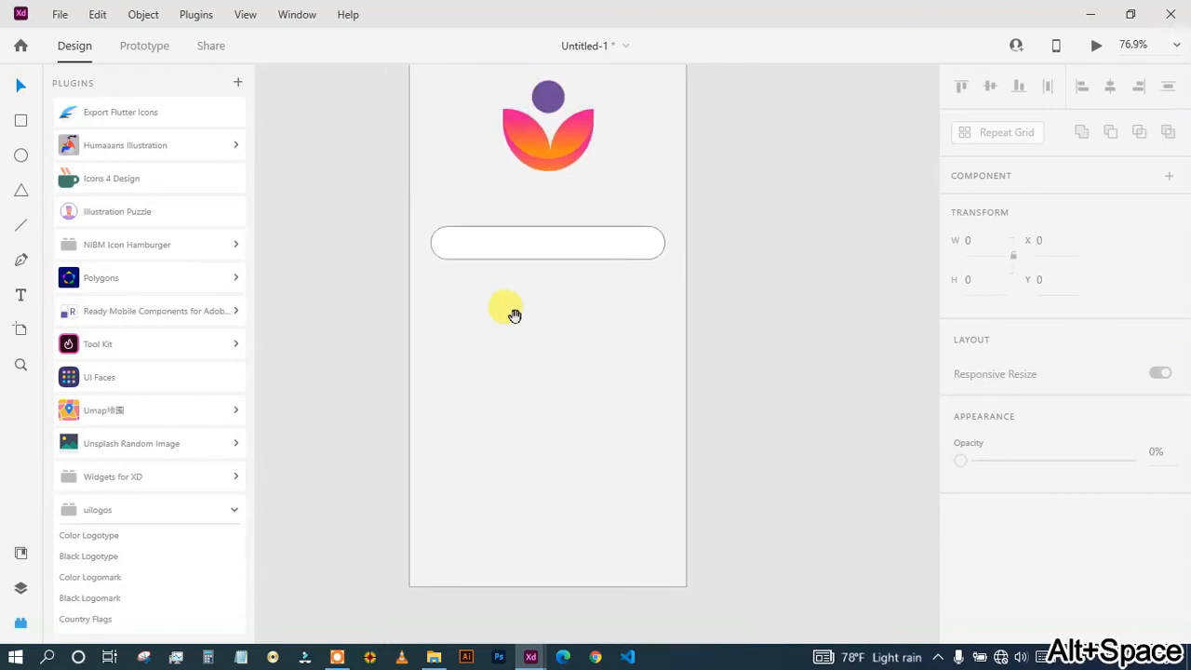
Try an eyedropper-sampled fill on the rounded field rectangle and return its fill to white #FFFFFF.
{"action": "left_click", "coordinate": [523, 252]}
{"action": "scroll", "coordinate": [964, 338], "scroll_direction": "down", "scroll_amount": 4}
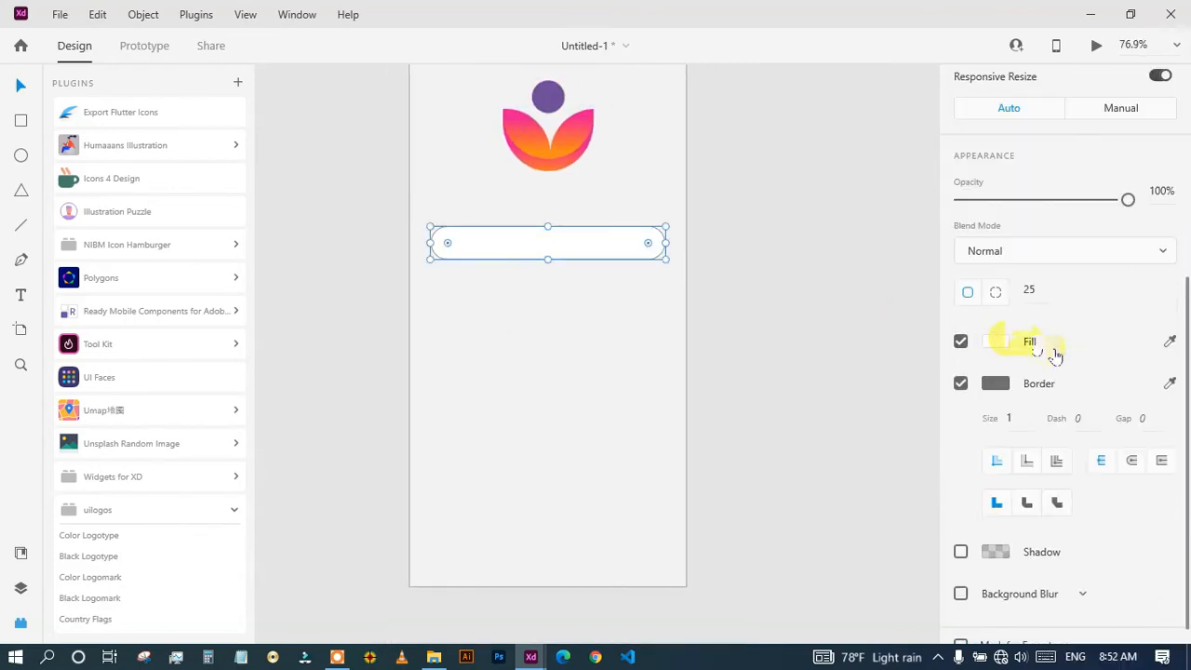
{"action": "left_click", "coordinate": [1171, 342]}
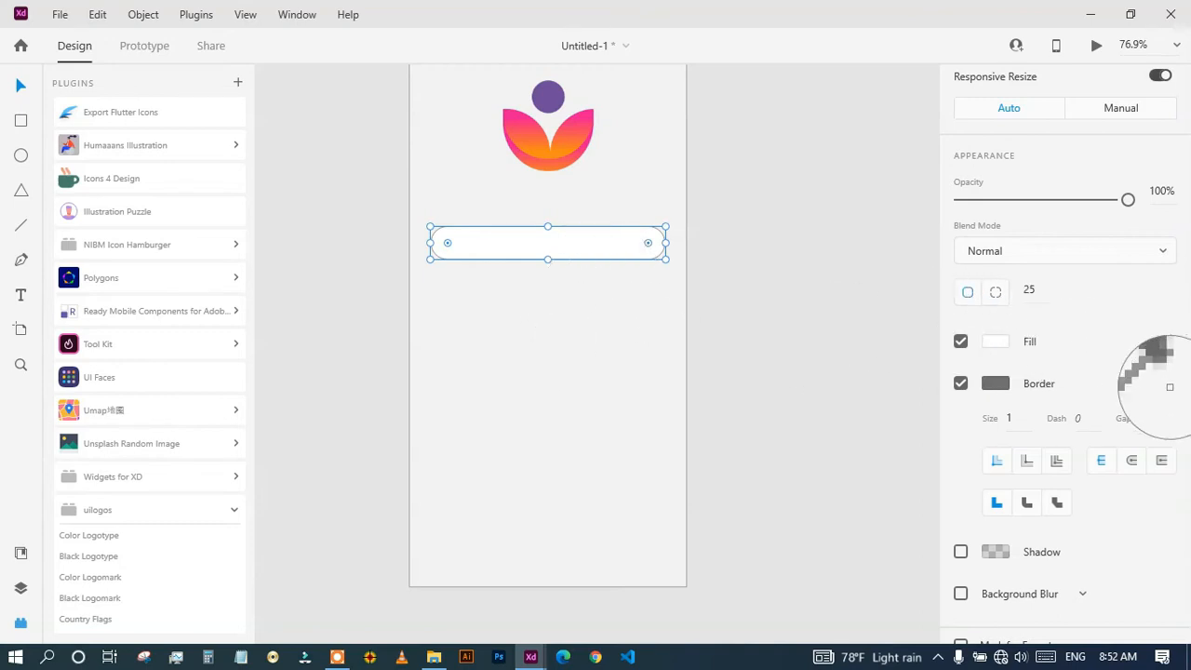
{"action": "left_click", "coordinate": [1076, 378]}
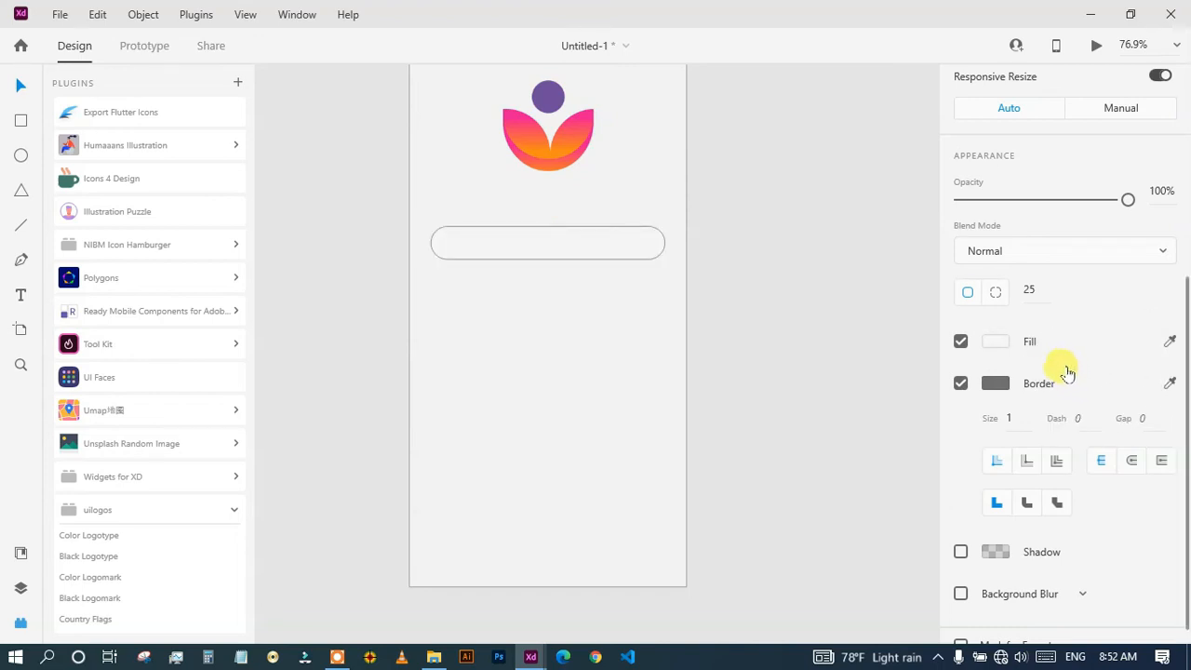
{"action": "left_click", "coordinate": [993, 341]}
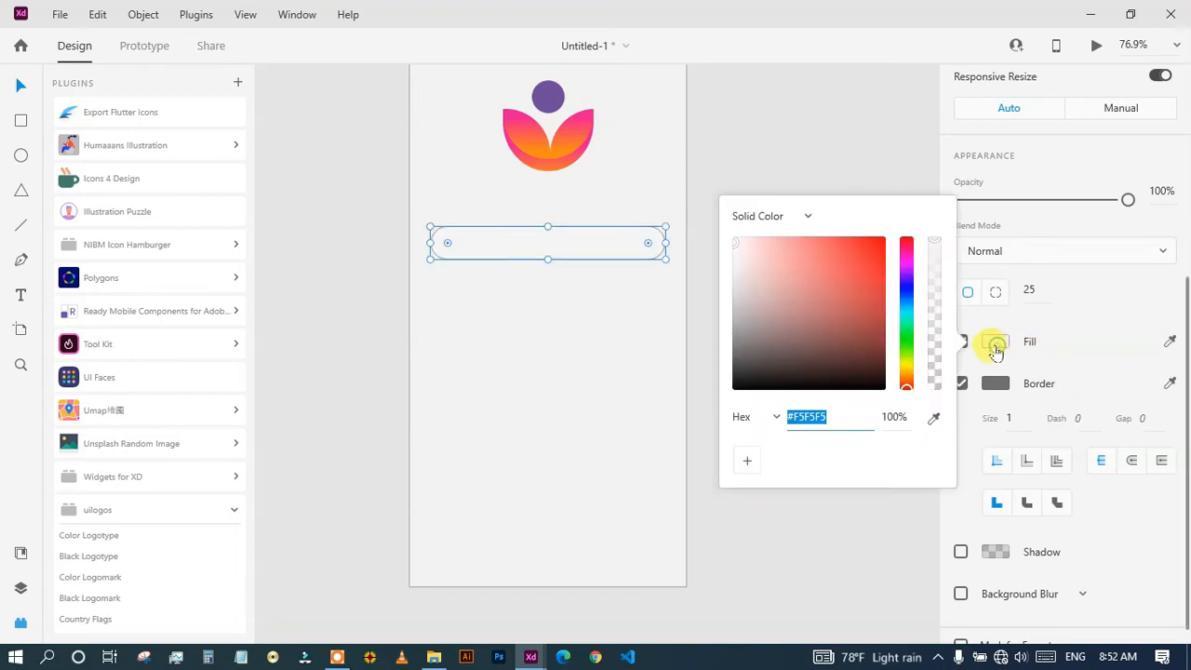
{"action": "mouse_move", "coordinate": [791, 300]}
{"action": "left_mouse_down"}
{"action": "mouse_move", "coordinate": [704, 207]}
{"action": "mouse_move", "coordinate": [736, 241]}
{"action": "left_mouse_up"}
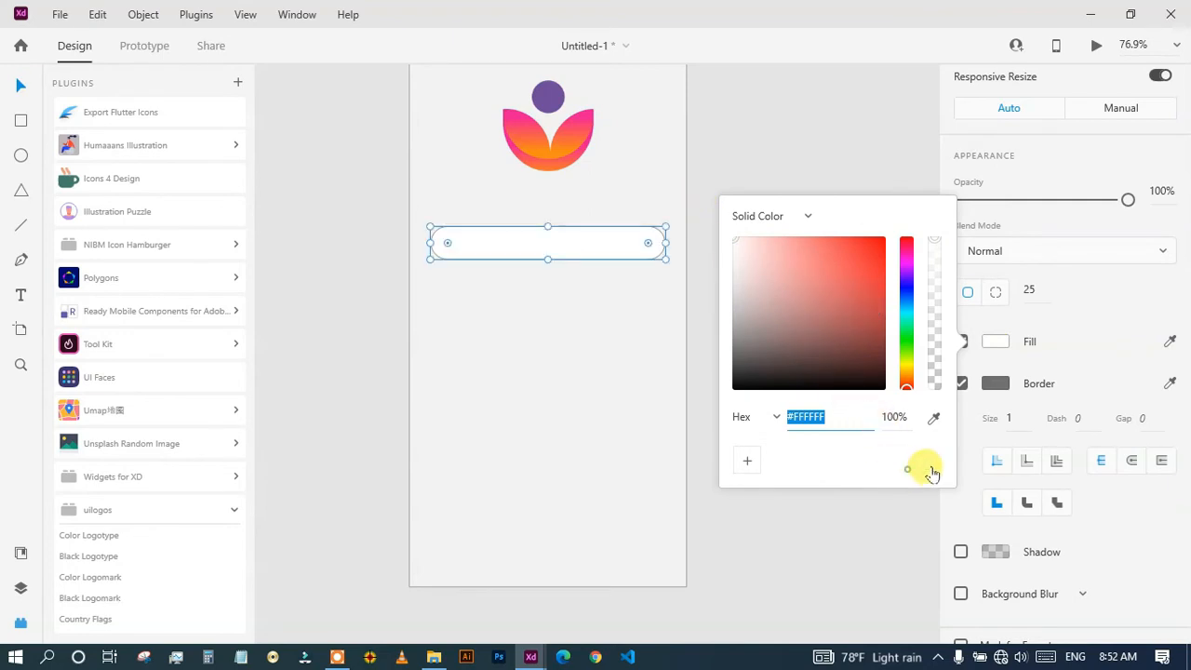
Colour the field rectangle's border with the red-orange sampled from the logo and save that colour as a swatch.
{"action": "left_click", "coordinate": [1171, 385]}
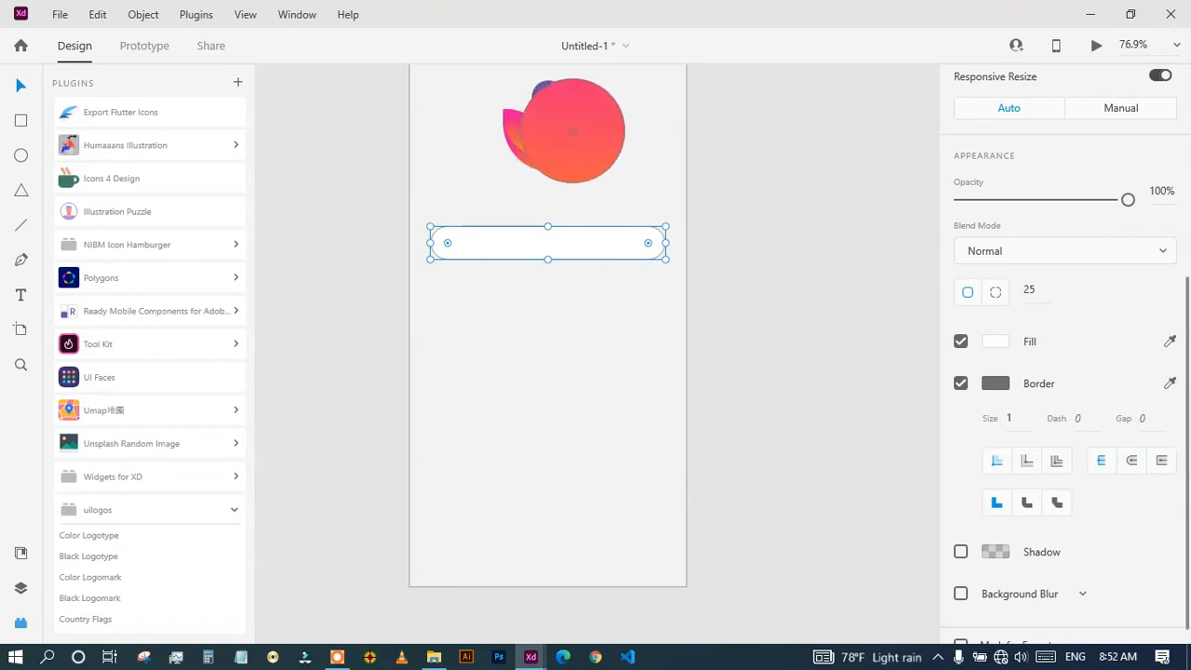
{"action": "left_click", "coordinate": [575, 135]}
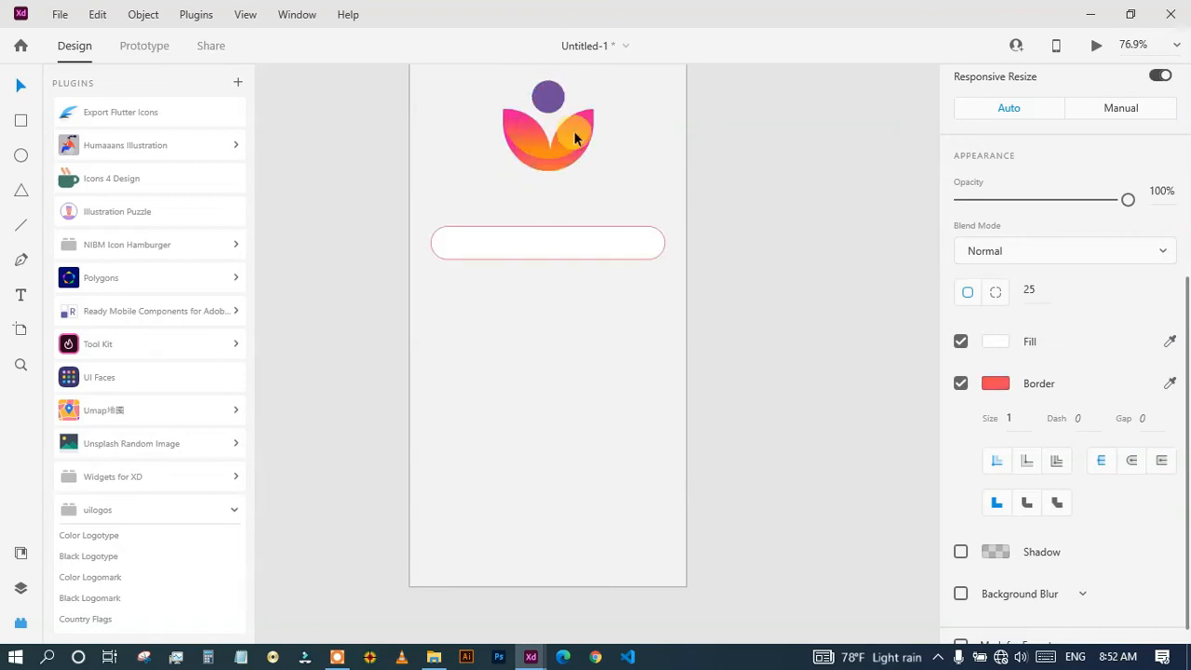
{"action": "left_click", "coordinate": [619, 249]}
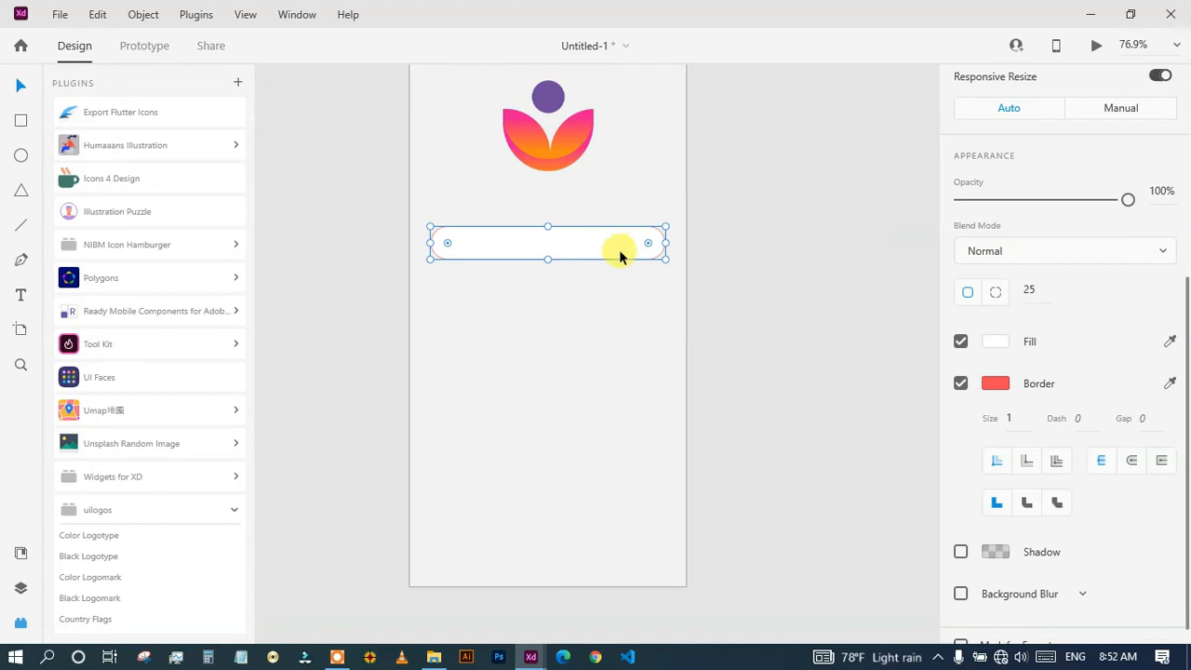
{"action": "left_click", "coordinate": [995, 386]}
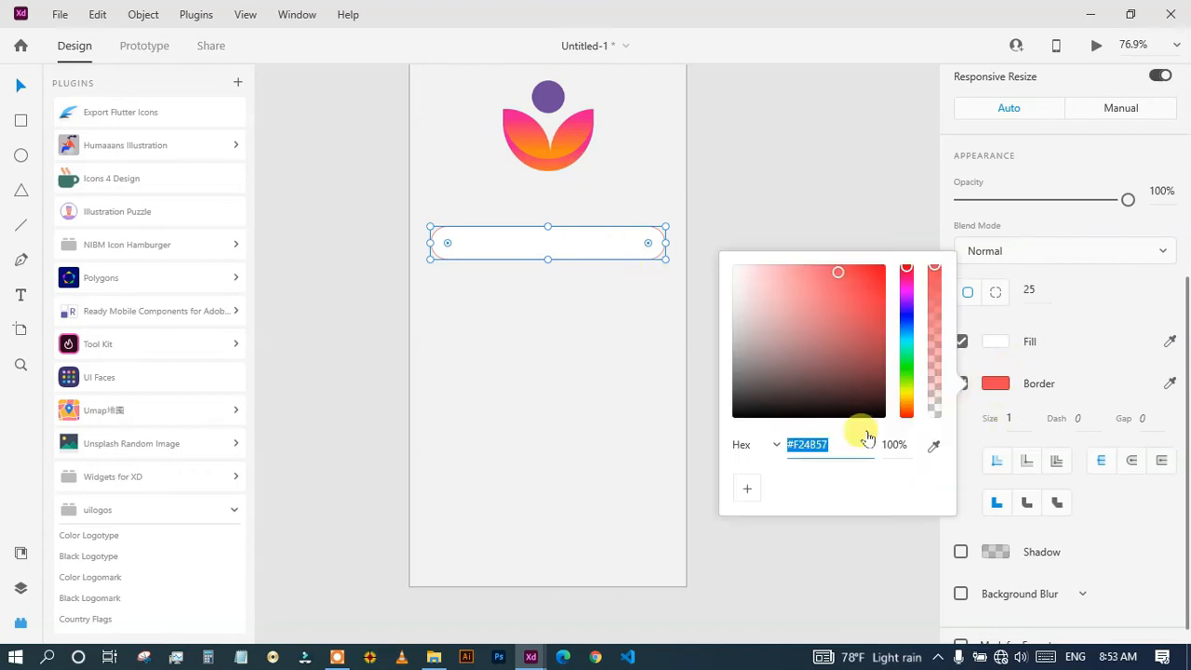
{"action": "left_click", "coordinate": [745, 490]}
{"action": "left_click", "coordinate": [648, 396]}
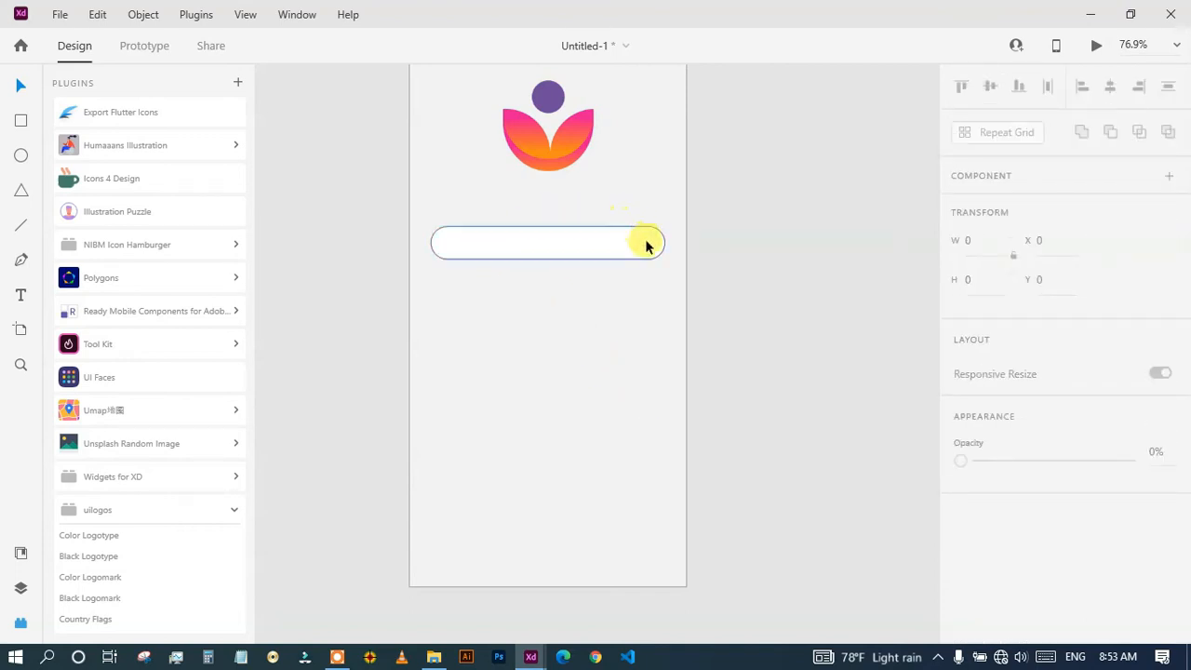
{"action": "left_click", "coordinate": [537, 251]}
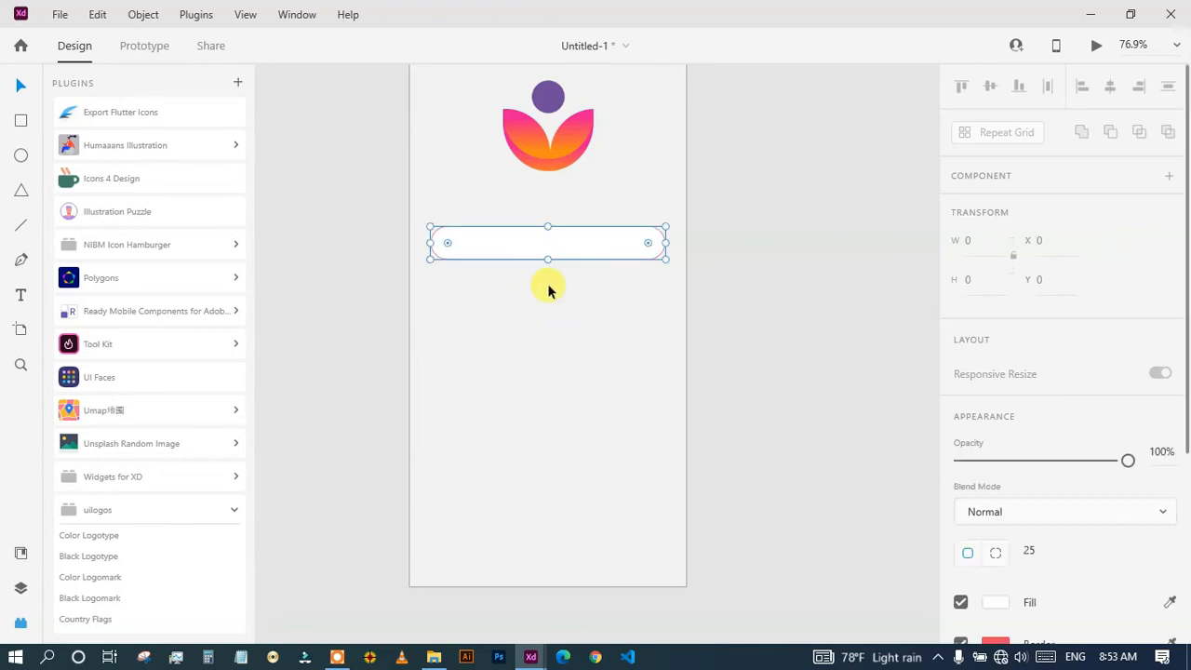
{"action": "left_click", "coordinate": [562, 328]}
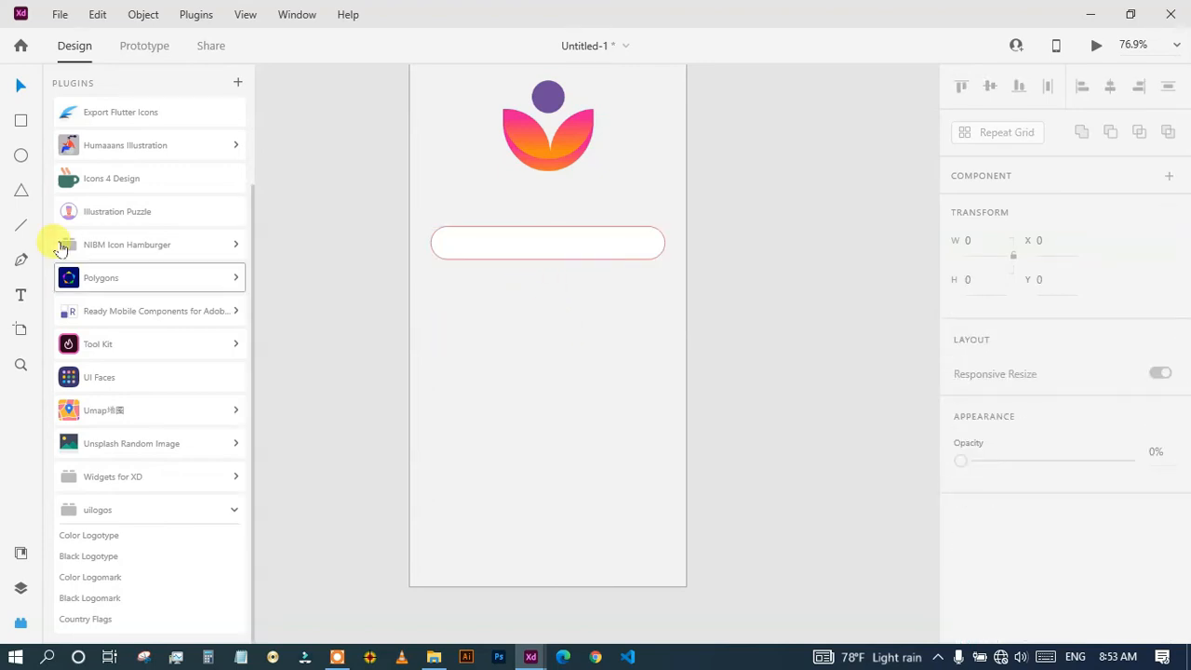
Add the placeholder text "Email..." and place it near the left end inside the rounded field.
{"action": "scroll", "coordinate": [611, 288], "scroll_direction": "up", "scroll_amount": 2}
{"action": "left_click_drag", "start_coordinate": [567, 187], "coordinate": [604, 407]}
{"action": "scroll", "coordinate": [611, 402], "scroll_direction": "up", "scroll_amount": 2}
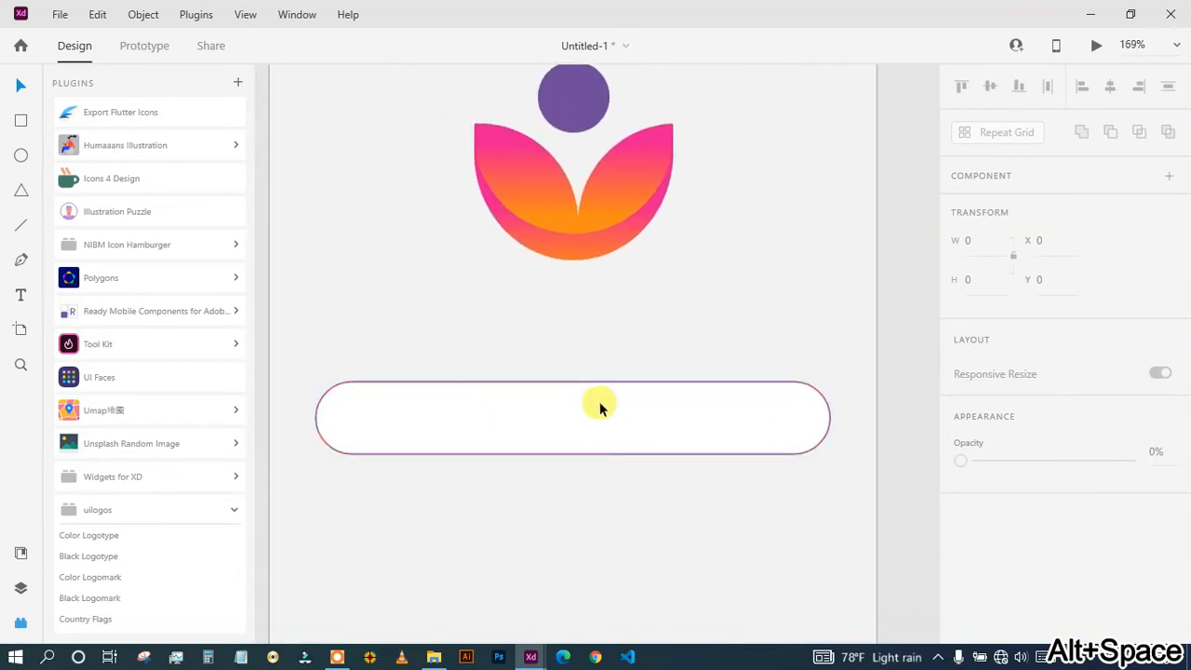
{"action": "left_click", "coordinate": [20, 296]}
{"action": "left_click", "coordinate": [449, 419]}
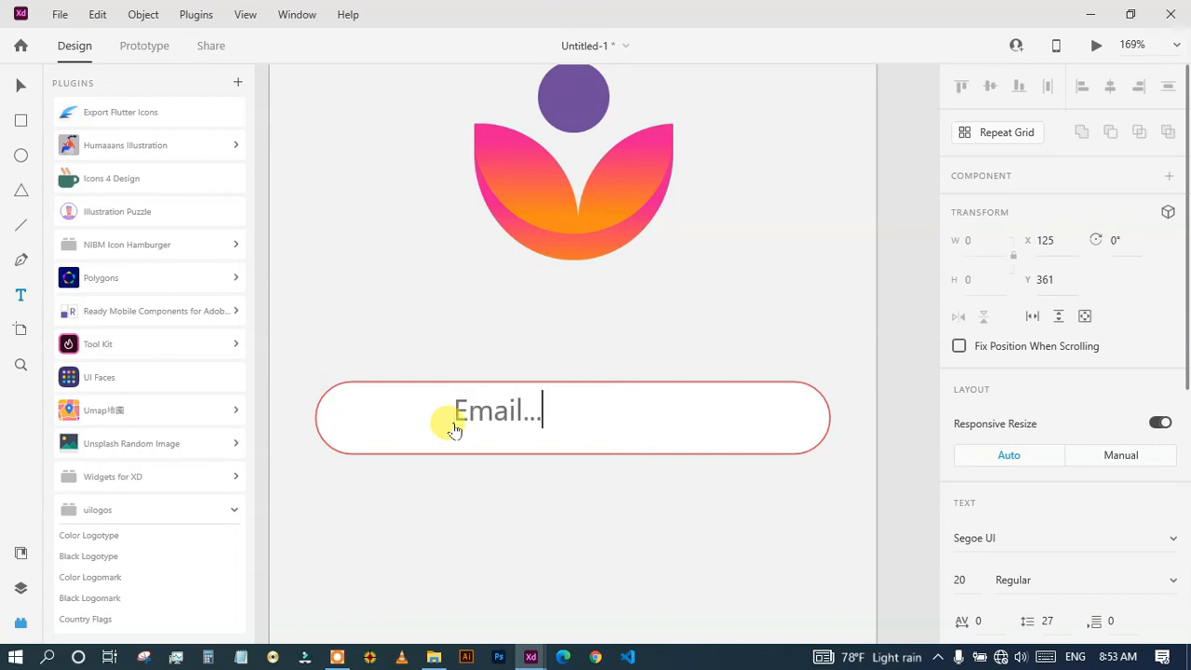
{"action": "left_click", "coordinate": [467, 512]}
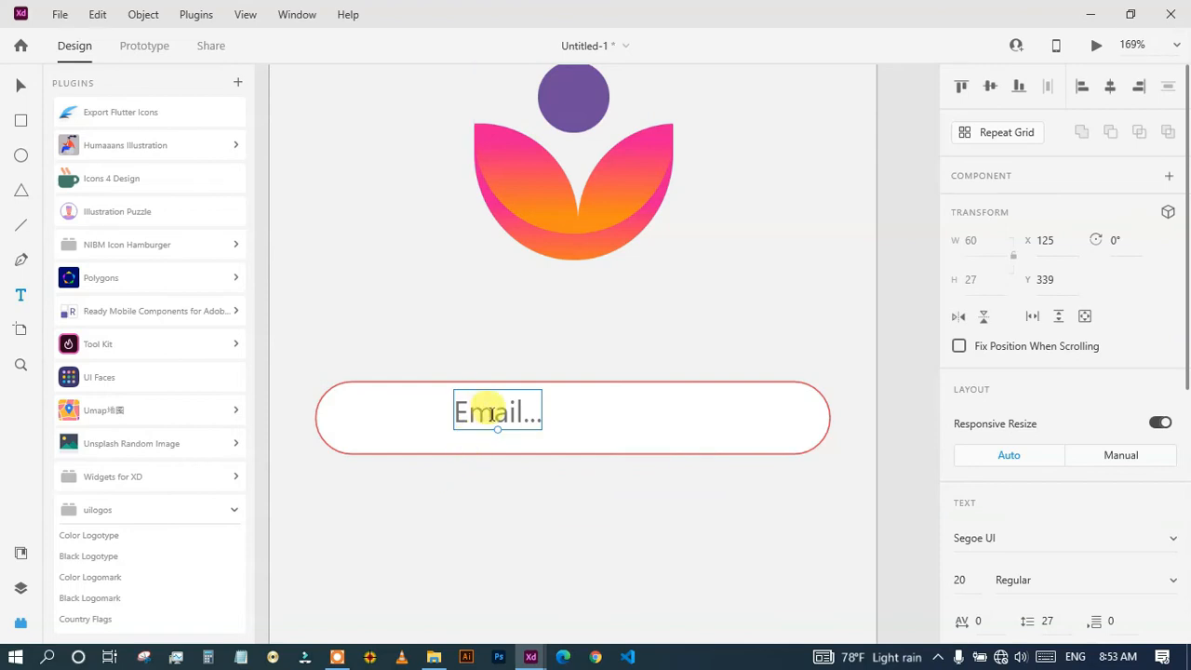
{"action": "left_click_drag", "start_coordinate": [501, 416], "coordinate": [399, 420]}
Lighten the "Email..." placeholder text's fill to grey #AEAAAA and save that grey as a swatch.
{"action": "scroll", "coordinate": [986, 456], "scroll_direction": "down", "scroll_amount": 5}
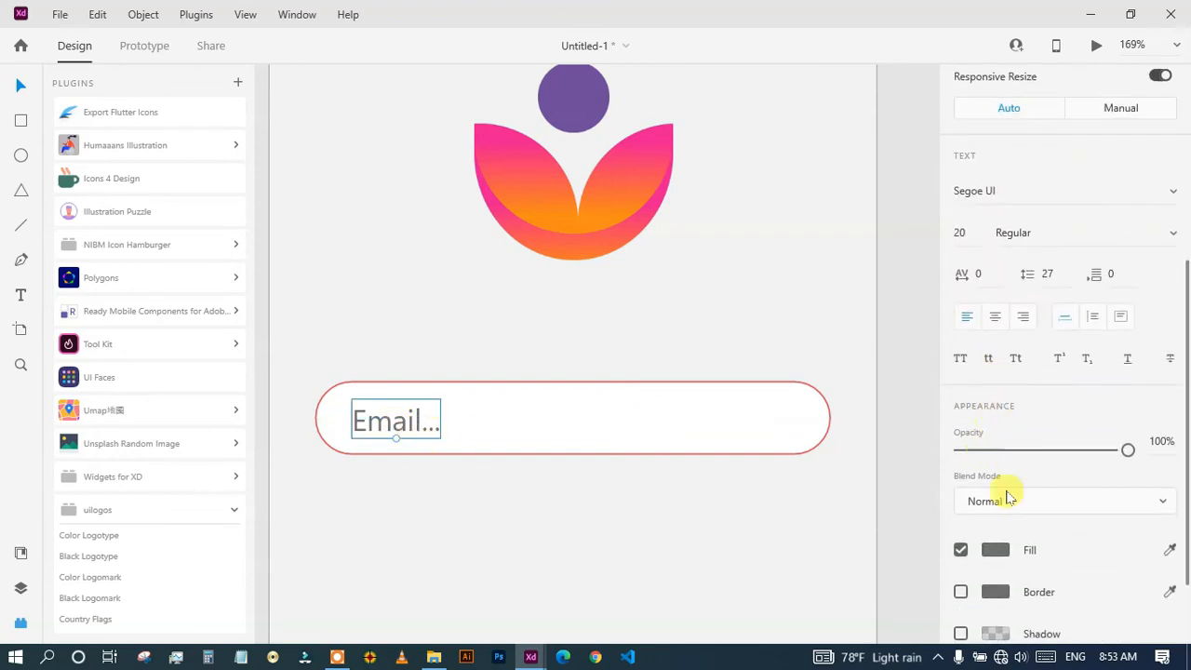
{"action": "left_click", "coordinate": [994, 444]}
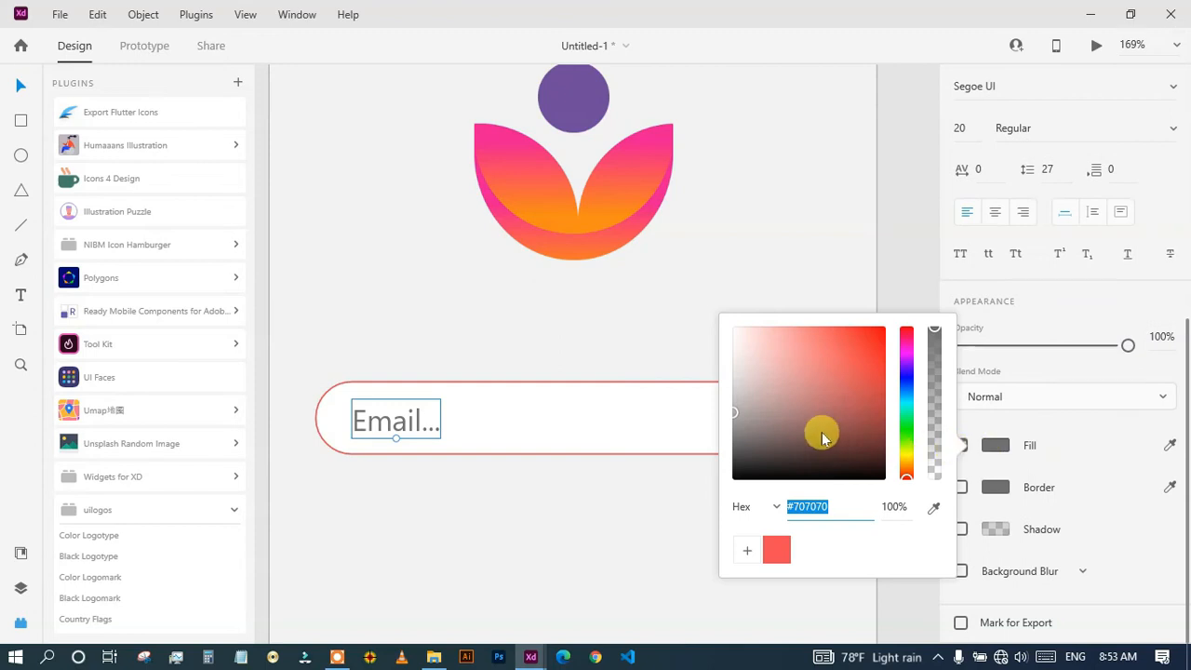
{"action": "left_click_drag", "start_coordinate": [735, 418], "coordinate": [738, 376]}
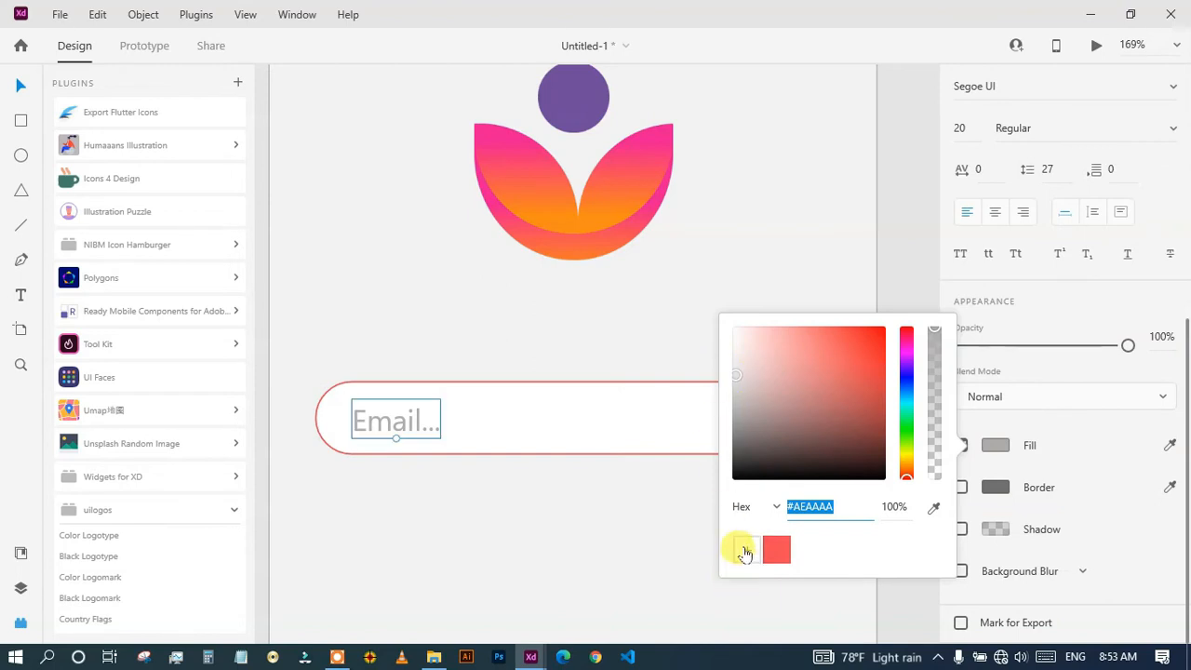
{"action": "left_click", "coordinate": [744, 553]}
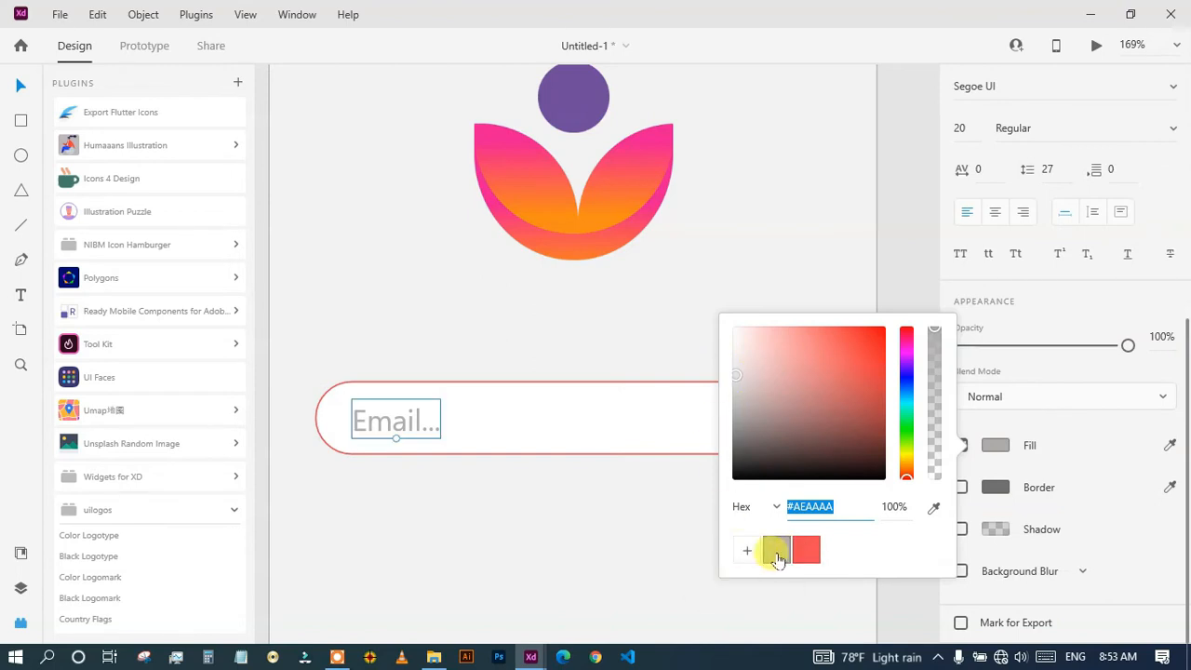
{"action": "left_click", "coordinate": [636, 516]}
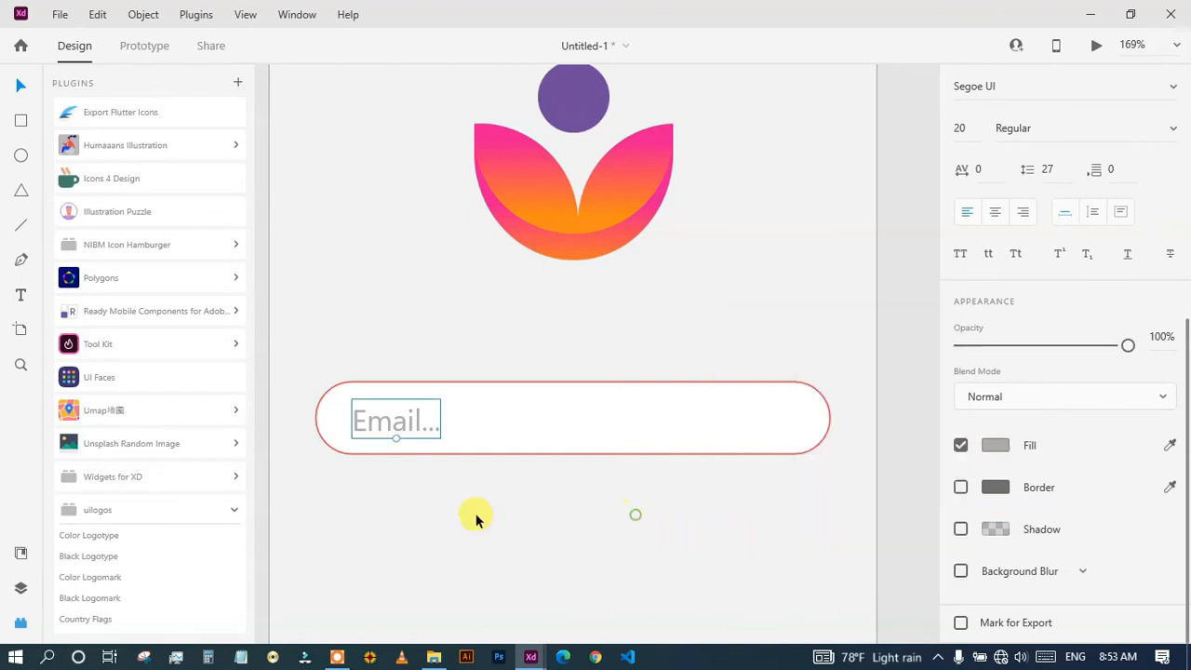
Nudge the "Email..." placeholder text to X 57, Y 345 inside the rounded field.
{"action": "left_click", "coordinate": [396, 434]}
{"action": "left_click_drag", "start_coordinate": [398, 439], "coordinate": [398, 423]}
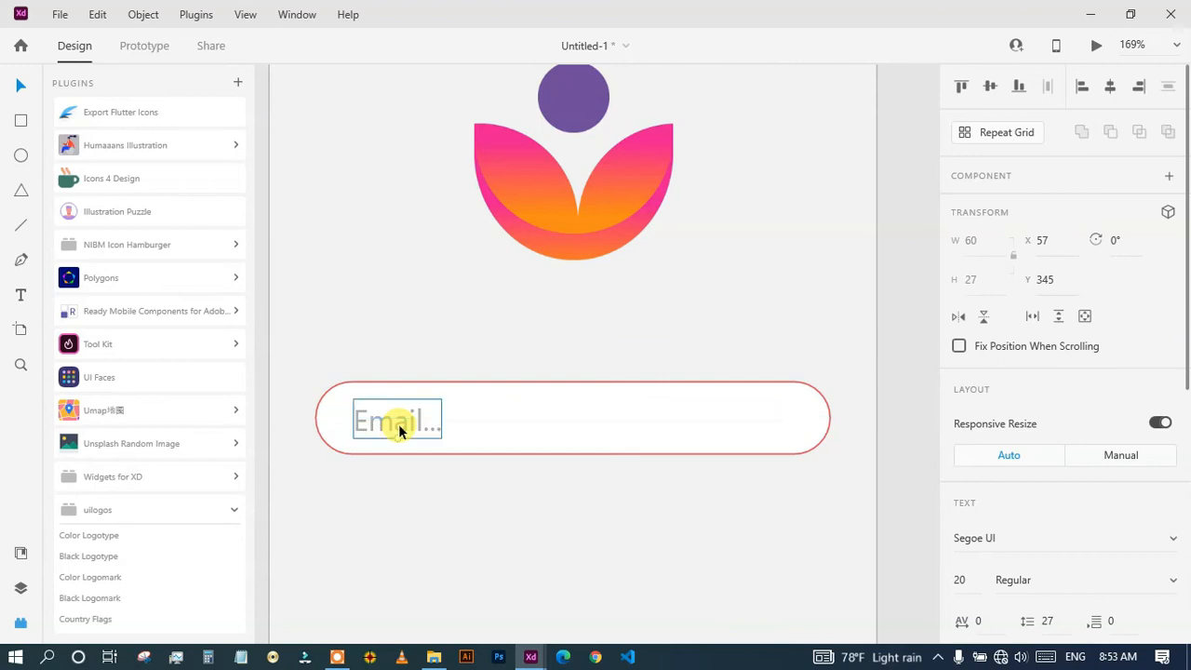
{"action": "left_click", "coordinate": [463, 544]}
Group the rounded field rectangle with its "Email..." placeholder text.
{"action": "scroll", "coordinate": [466, 548], "scroll_direction": "down", "scroll_amount": 9}
{"action": "left_click_drag", "start_coordinate": [493, 567], "coordinate": [522, 378]}
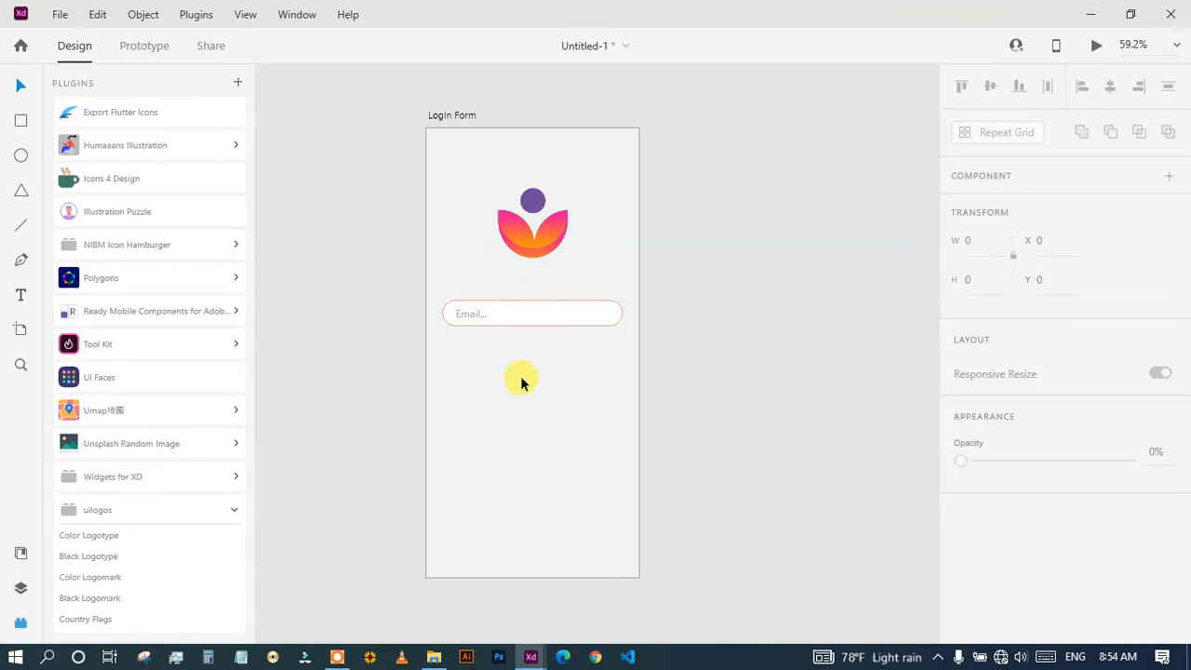
{"action": "left_click", "coordinate": [1179, 44]}
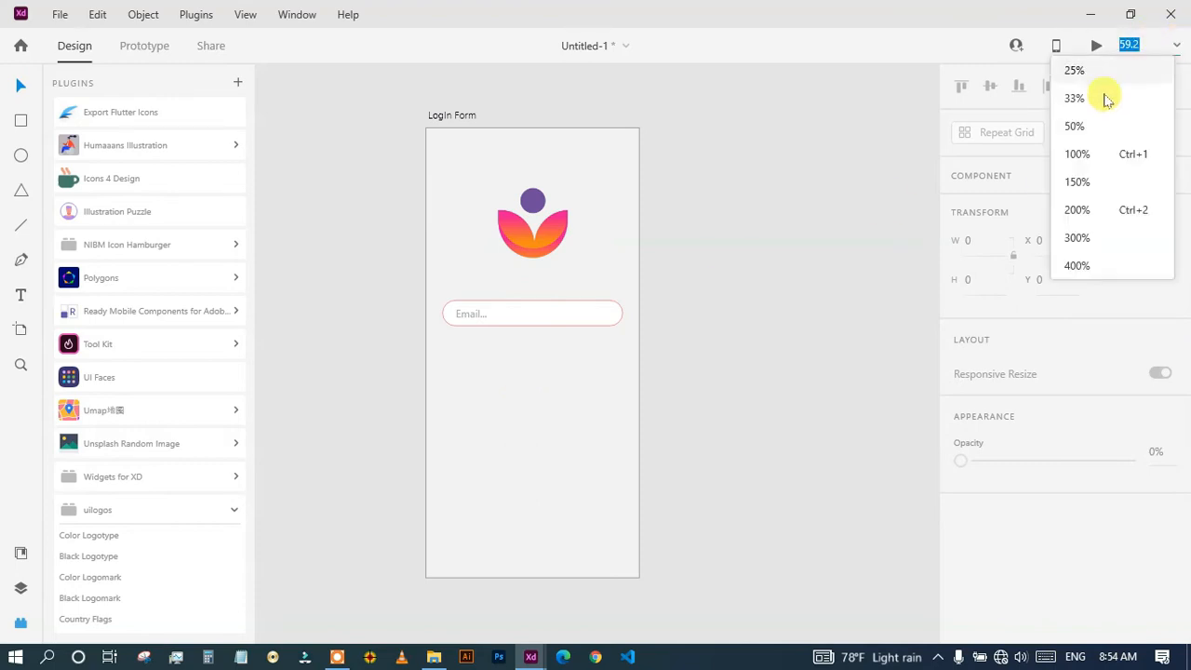
{"action": "left_click", "coordinate": [1085, 152]}
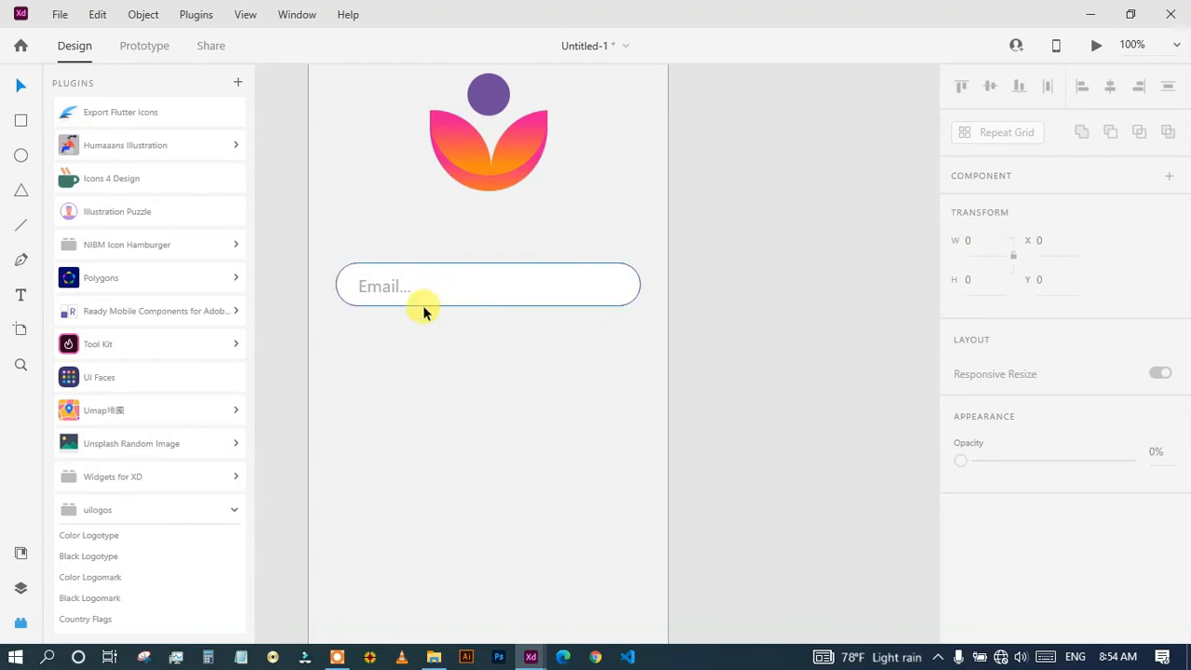
{"action": "left_click_drag", "start_coordinate": [437, 347], "coordinate": [445, 279]}
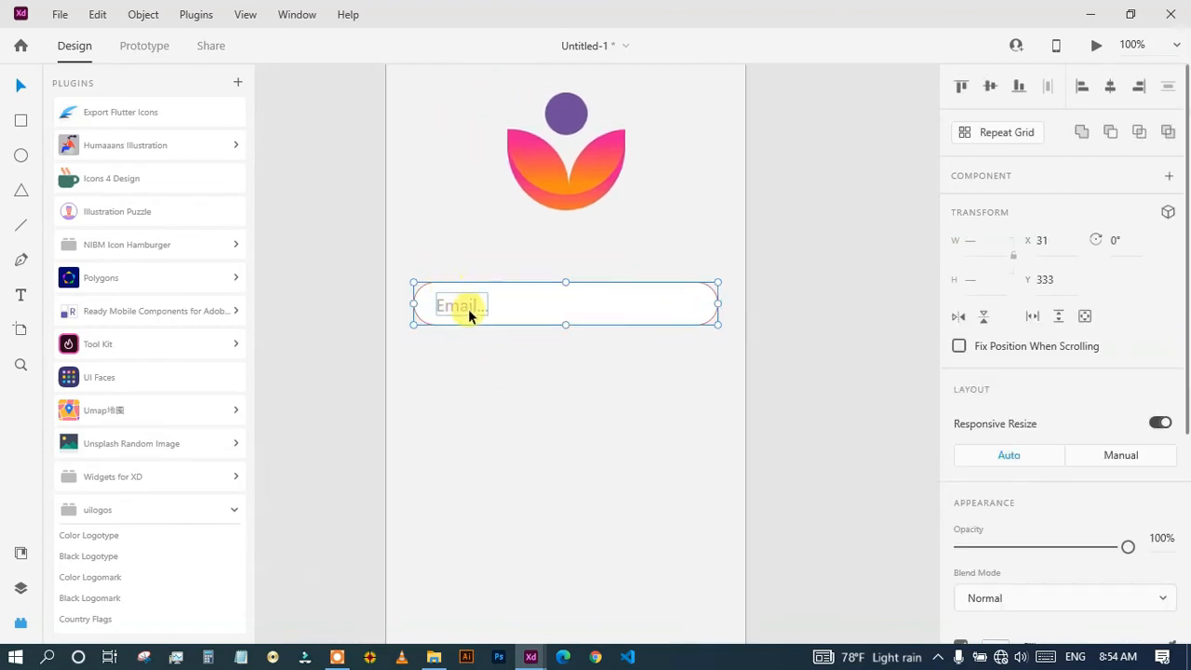
{"action": "right_click", "coordinate": [472, 308]}
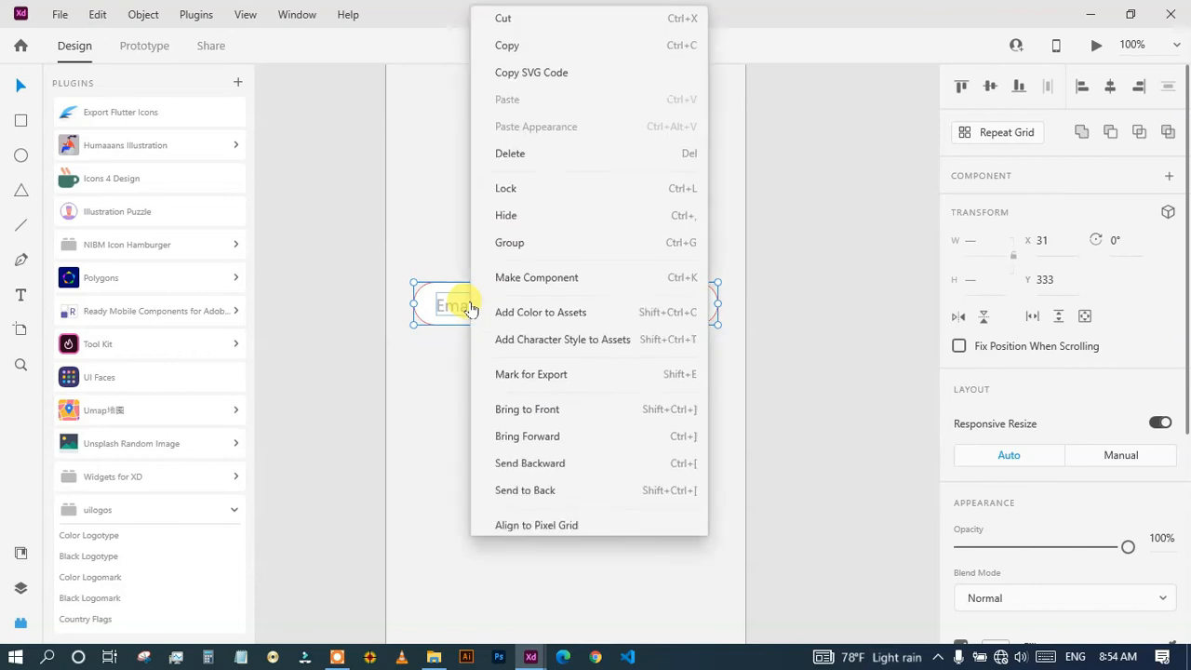
{"action": "left_click", "coordinate": [521, 242]}
{"action": "left_click", "coordinate": [525, 392]}
Duplicate the grouped email field twice, stacking the copies below the original with even spacing.
{"action": "left_click", "coordinate": [533, 306]}
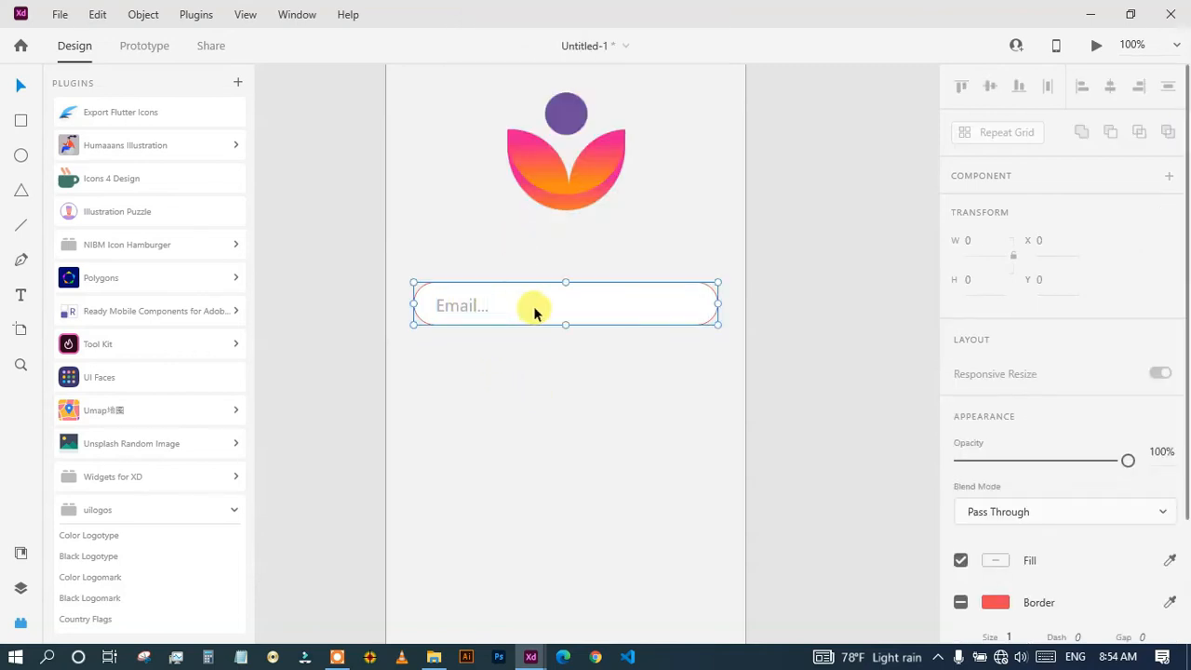
{"action": "left_click_drag", "start_coordinate": [533, 306], "coordinate": [540, 455]}
{"action": "left_click", "coordinate": [549, 494]}
Move the bottom field's placeholder text to the middle of that field and change it to "LogIn".
{"action": "left_click", "coordinate": [467, 453]}
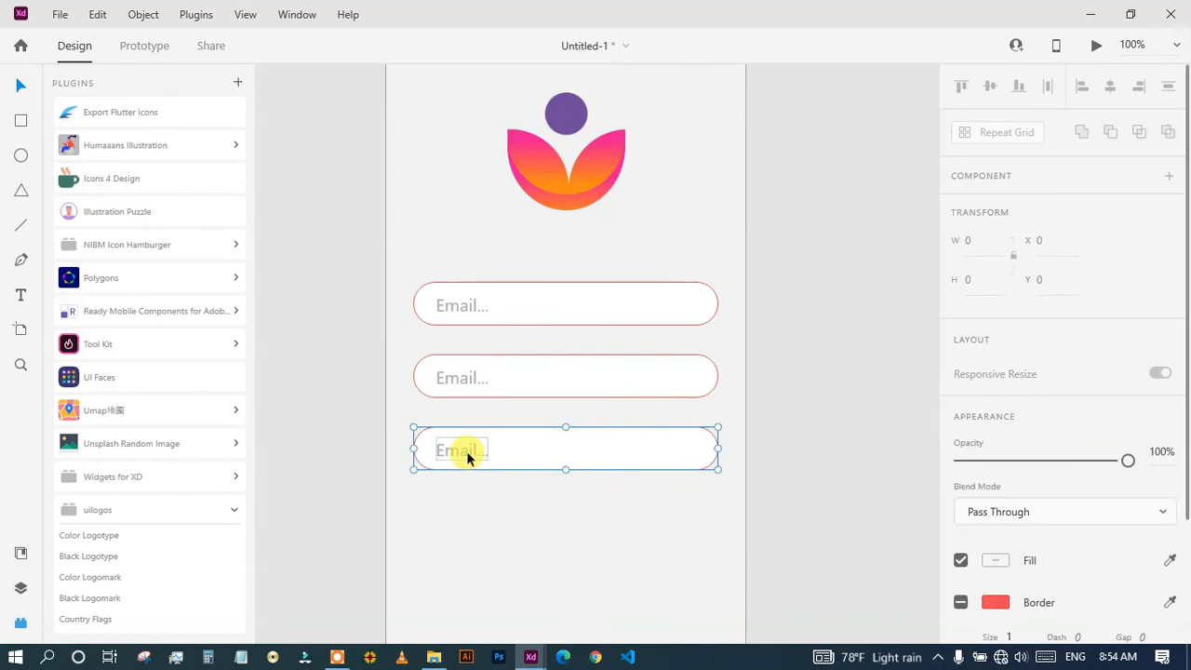
{"action": "double_click", "coordinate": [467, 453]}
{"action": "left_click_drag", "start_coordinate": [529, 456], "coordinate": [573, 456]}
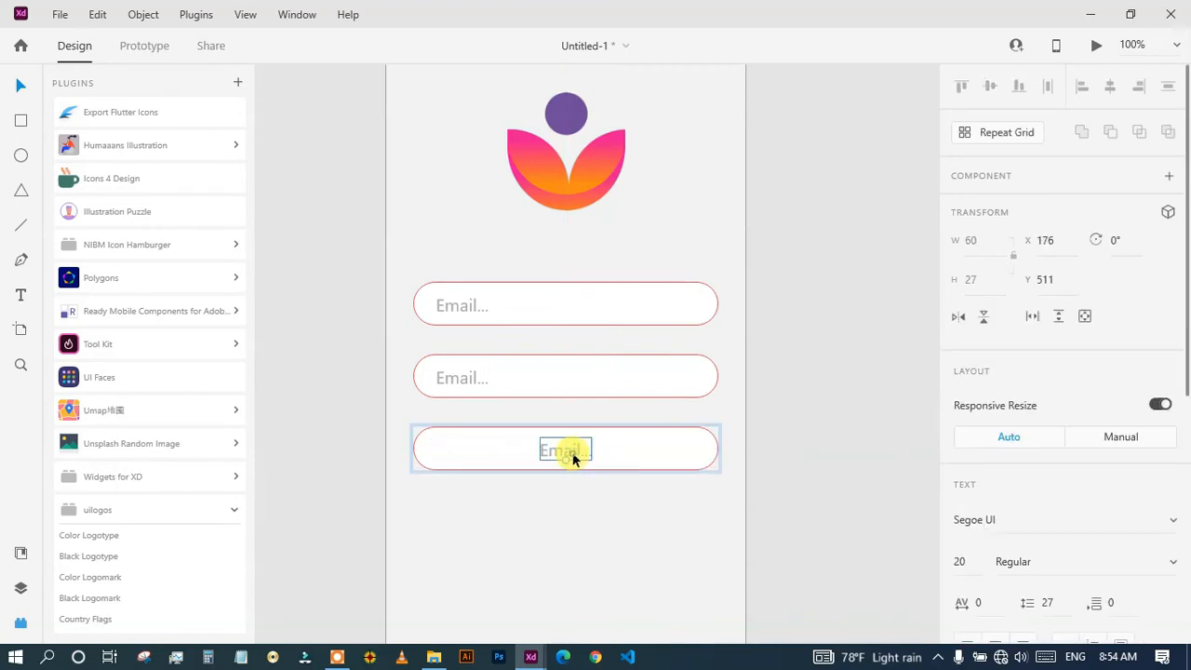
{"action": "double_click", "coordinate": [574, 454]}
{"action": "type", "text": "Lo"}
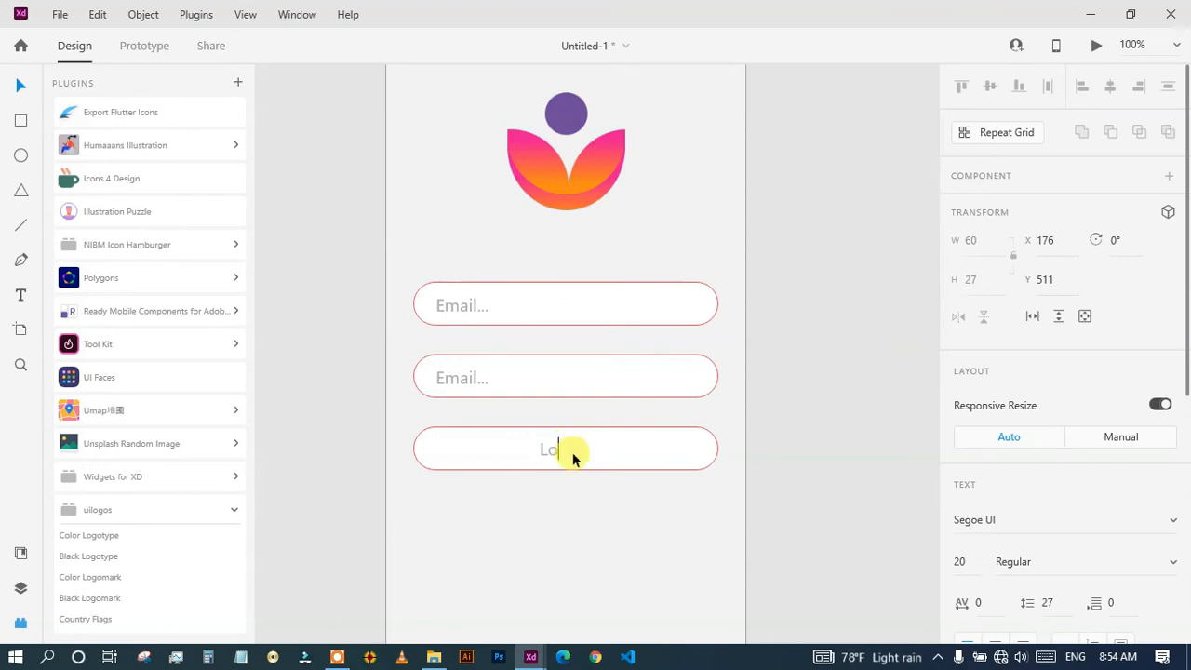
{"action": "type", "text": "gIn"}
Set the "LogIn" label's text colour to white #FFFFFF.
{"action": "double_click", "coordinate": [572, 453]}
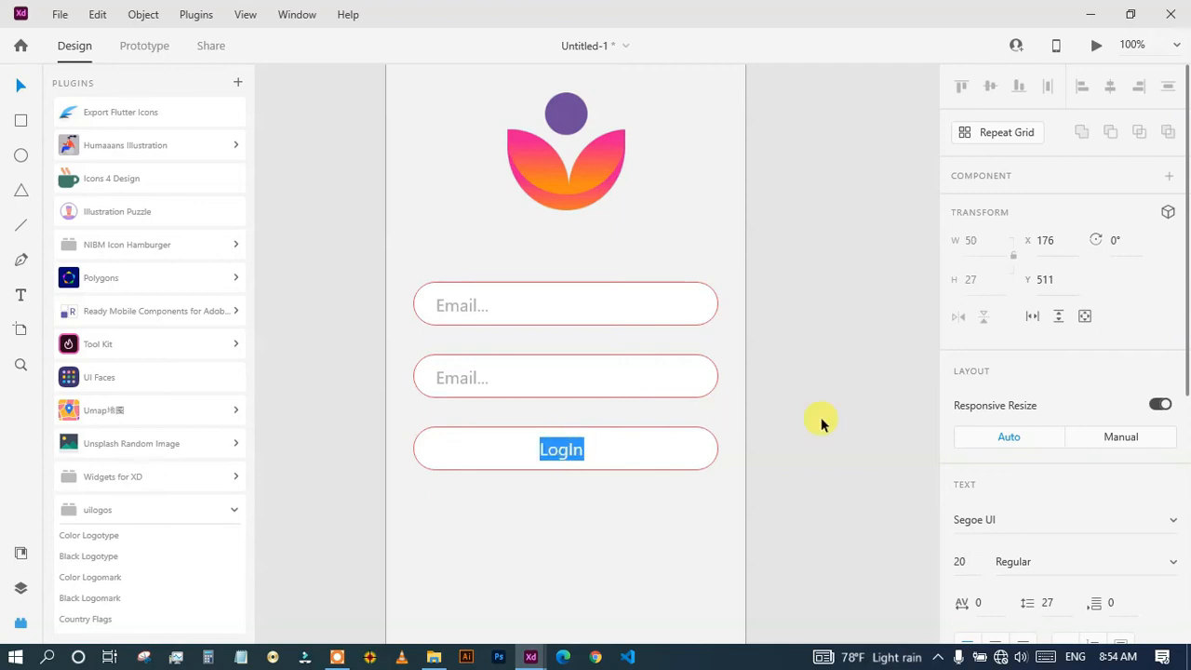
{"action": "scroll", "coordinate": [1174, 454], "scroll_direction": "down", "scroll_amount": 5}
{"action": "scroll", "coordinate": [972, 443], "scroll_direction": "down", "scroll_amount": 2}
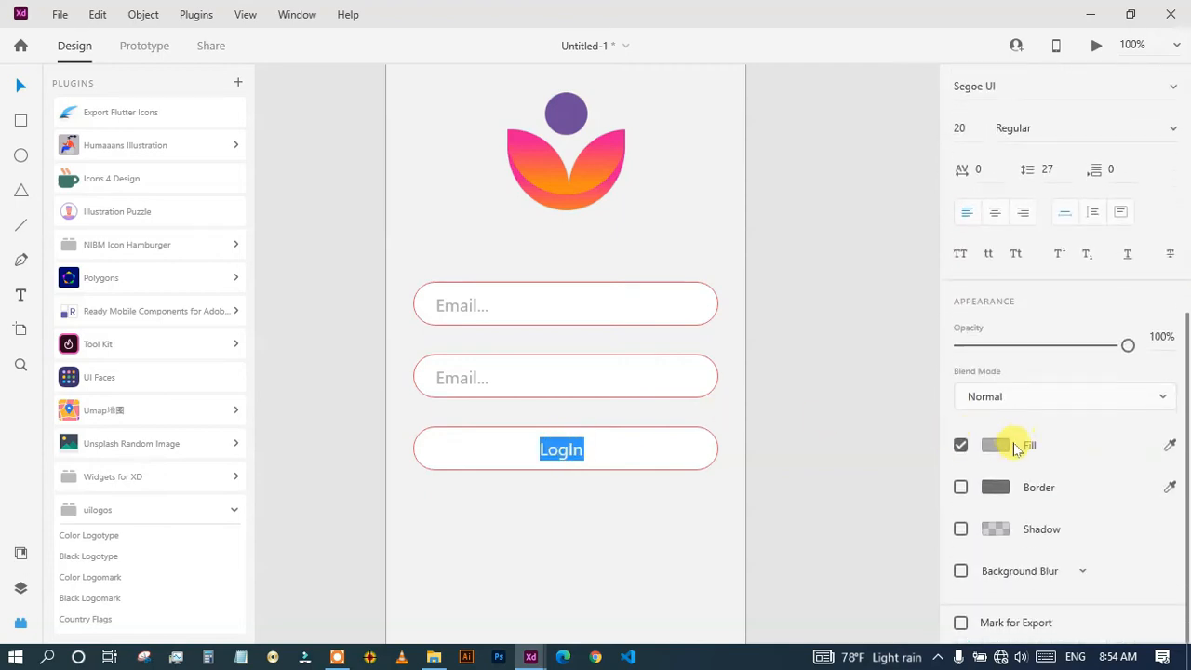
{"action": "left_click", "coordinate": [998, 451]}
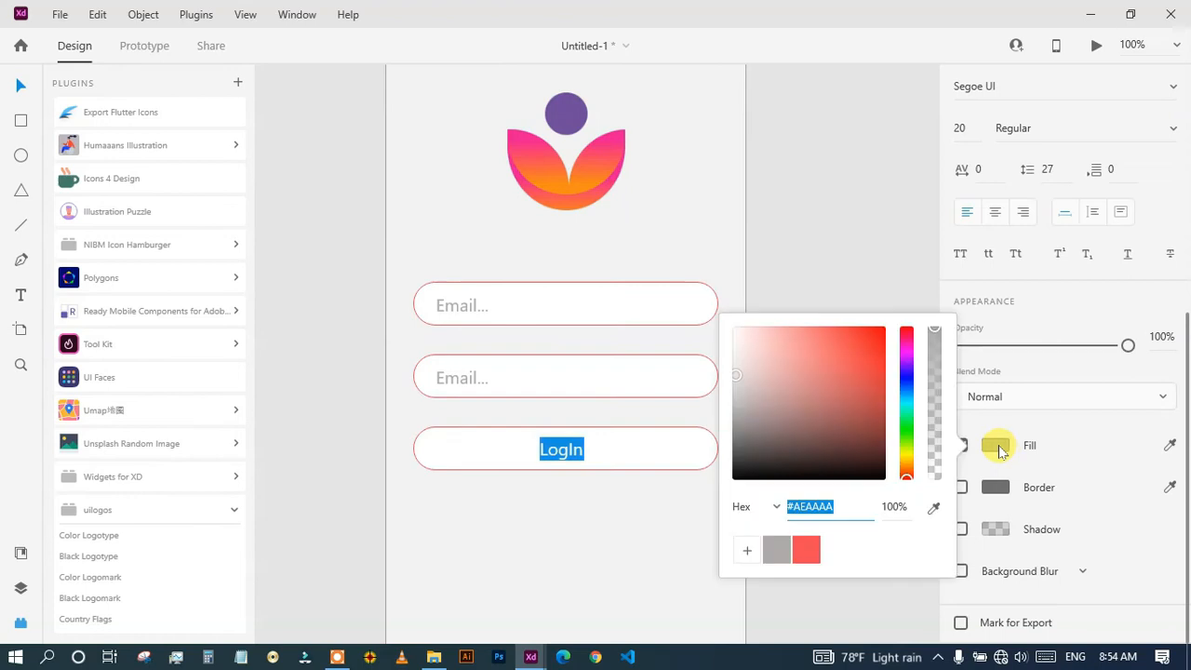
{"action": "left_click_drag", "start_coordinate": [737, 377], "coordinate": [738, 330]}
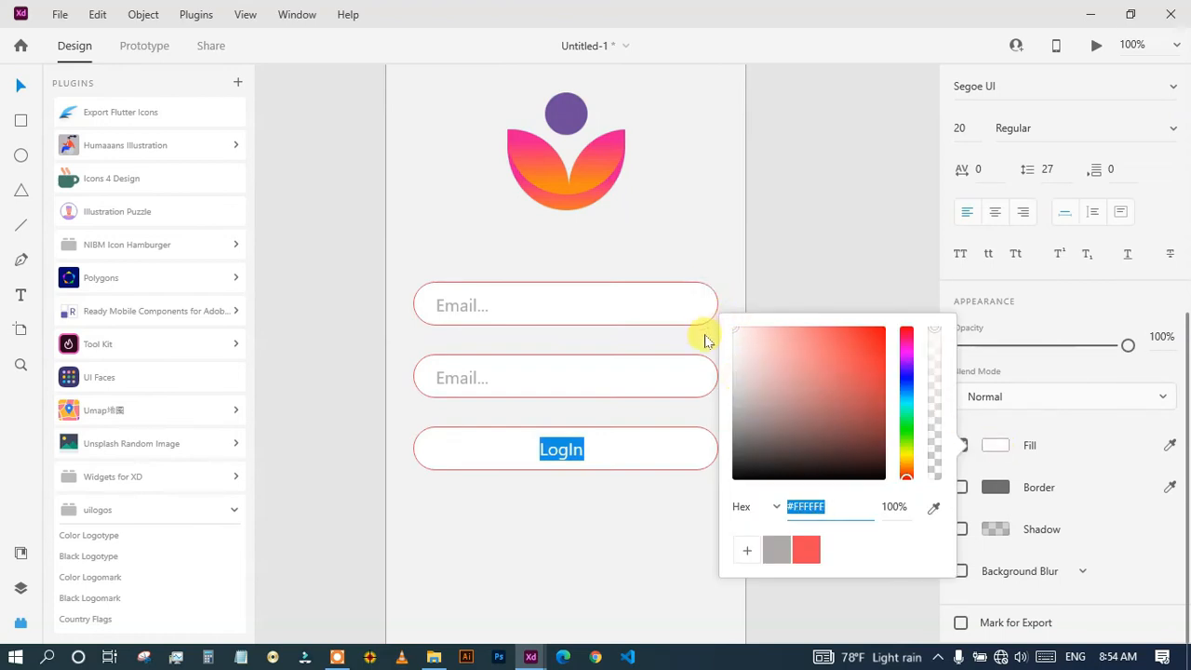
{"action": "key", "text": "Escape"}
{"action": "key", "text": "Escape"}
Give the bottom field's rectangle a white border sampled from the top field and fill it with the saved red-orange swatch.
{"action": "left_click", "coordinate": [703, 465]}
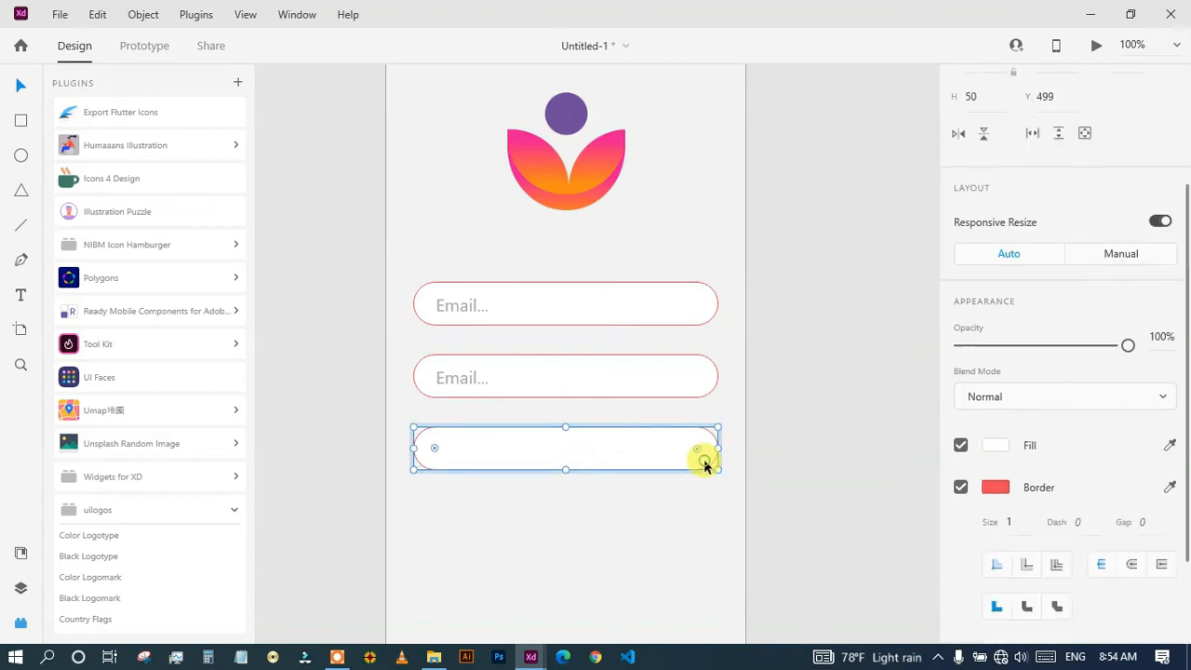
{"action": "double_click", "coordinate": [704, 460]}
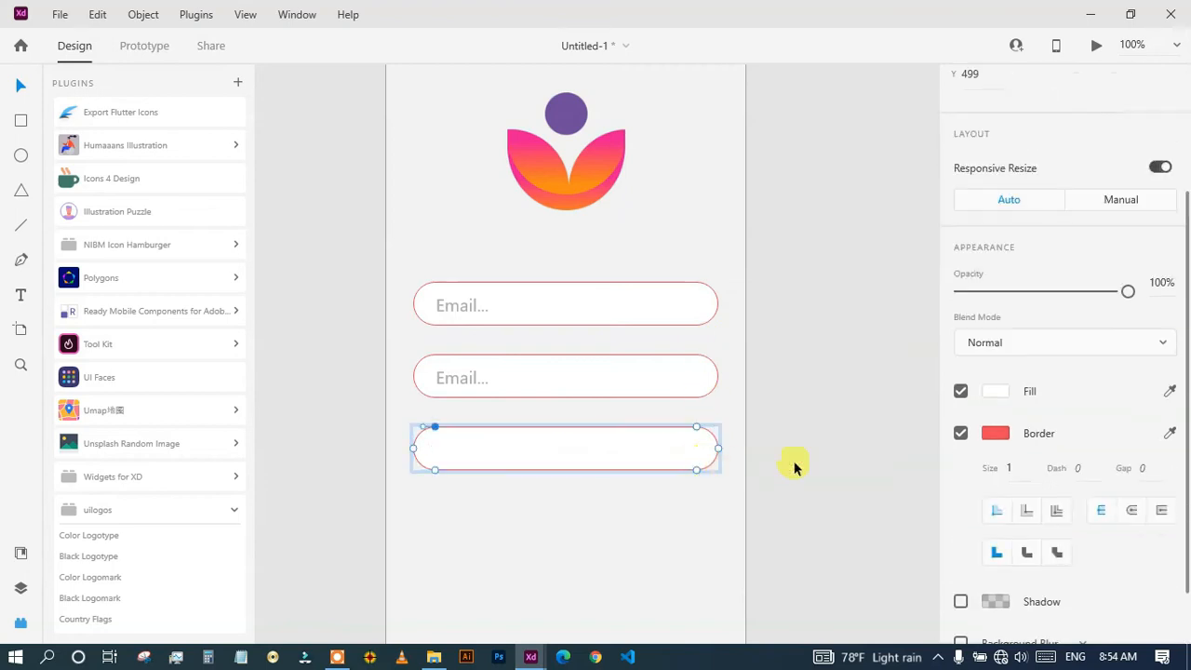
{"action": "left_click", "coordinate": [1168, 432]}
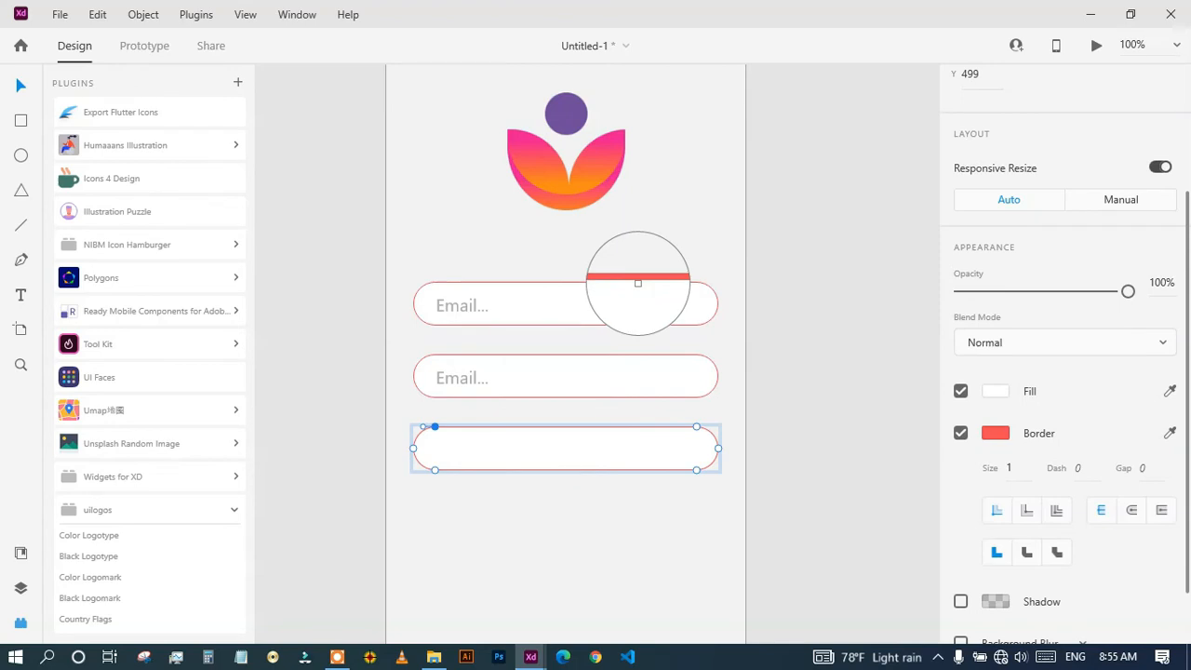
{"action": "left_click", "coordinate": [637, 282]}
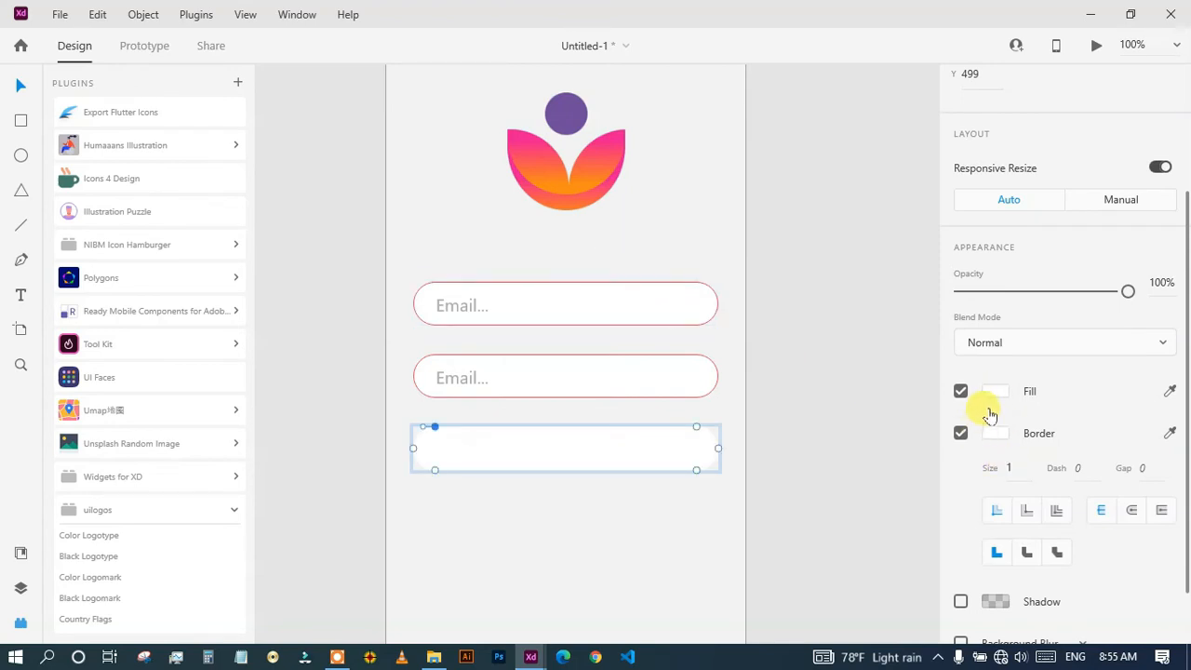
{"action": "left_click", "coordinate": [993, 394]}
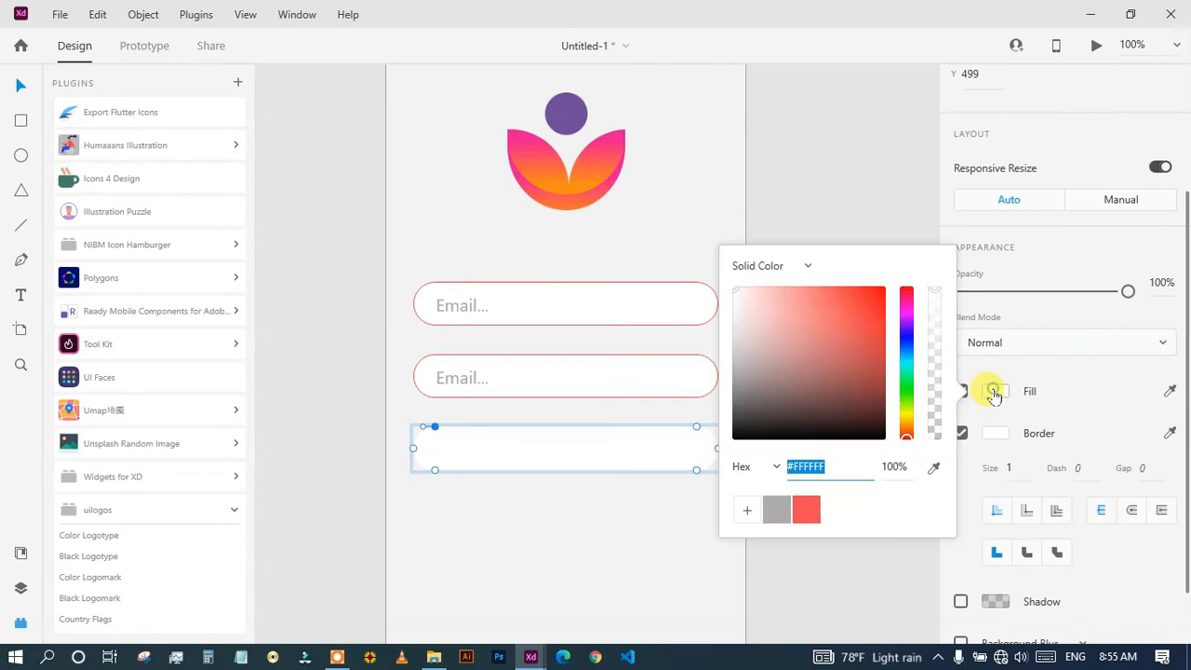
{"action": "left_click", "coordinate": [813, 515]}
{"action": "left_click", "coordinate": [664, 545]}
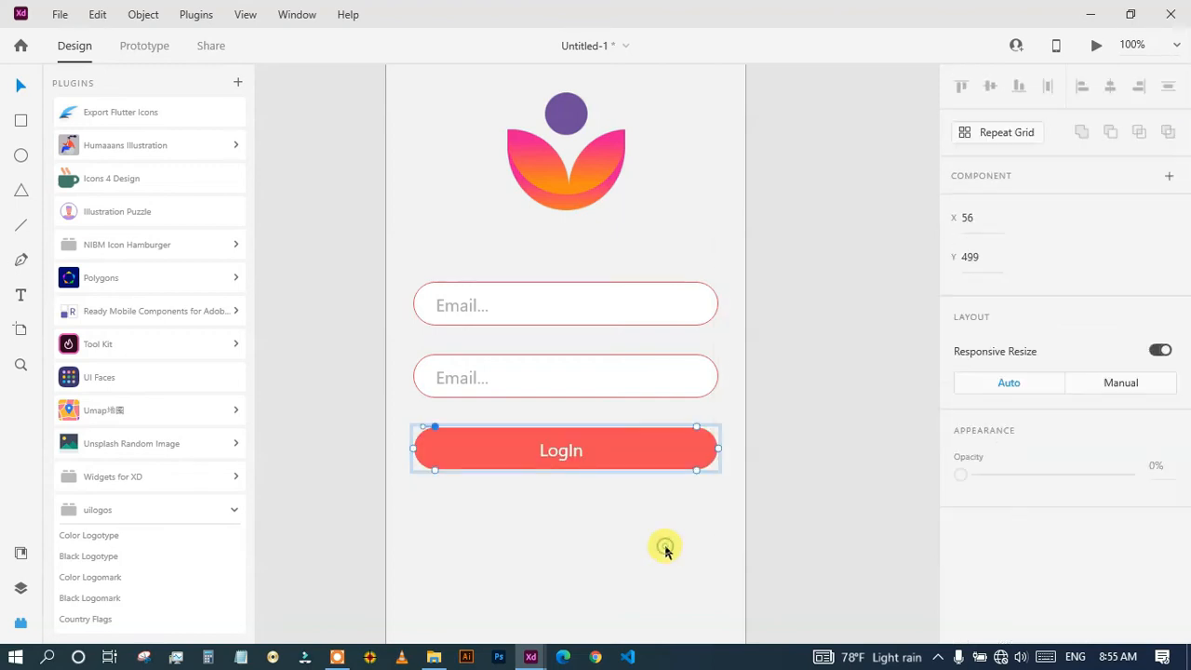
{"action": "left_click", "coordinate": [567, 451]}
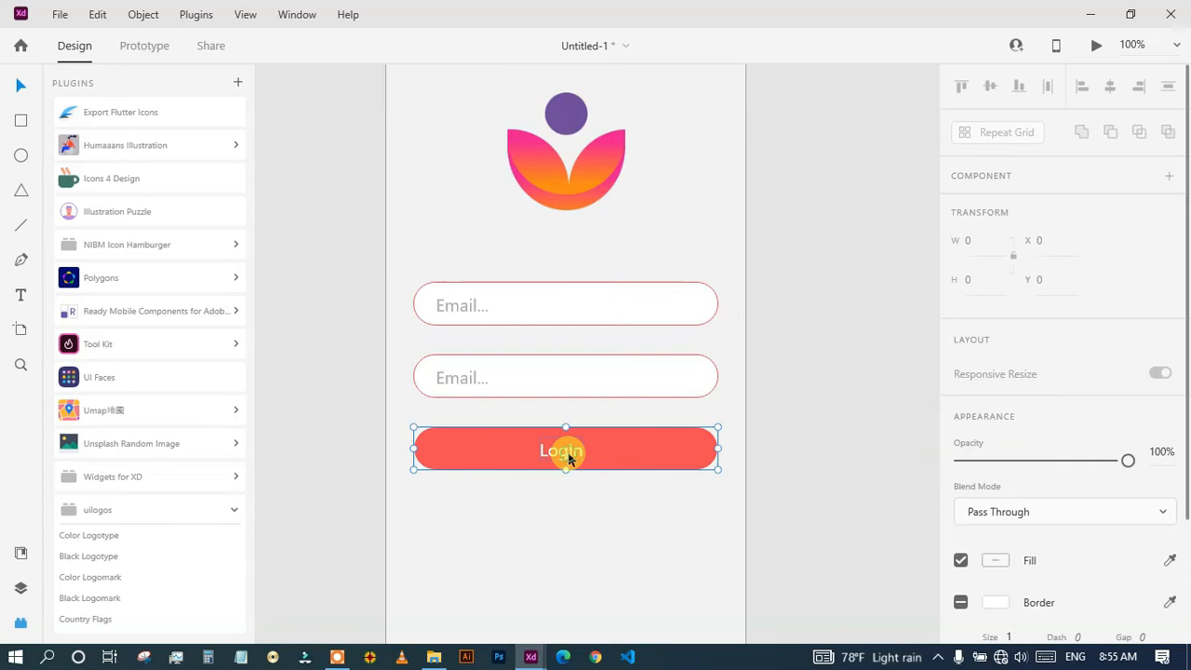
{"action": "double_click", "coordinate": [567, 451]}
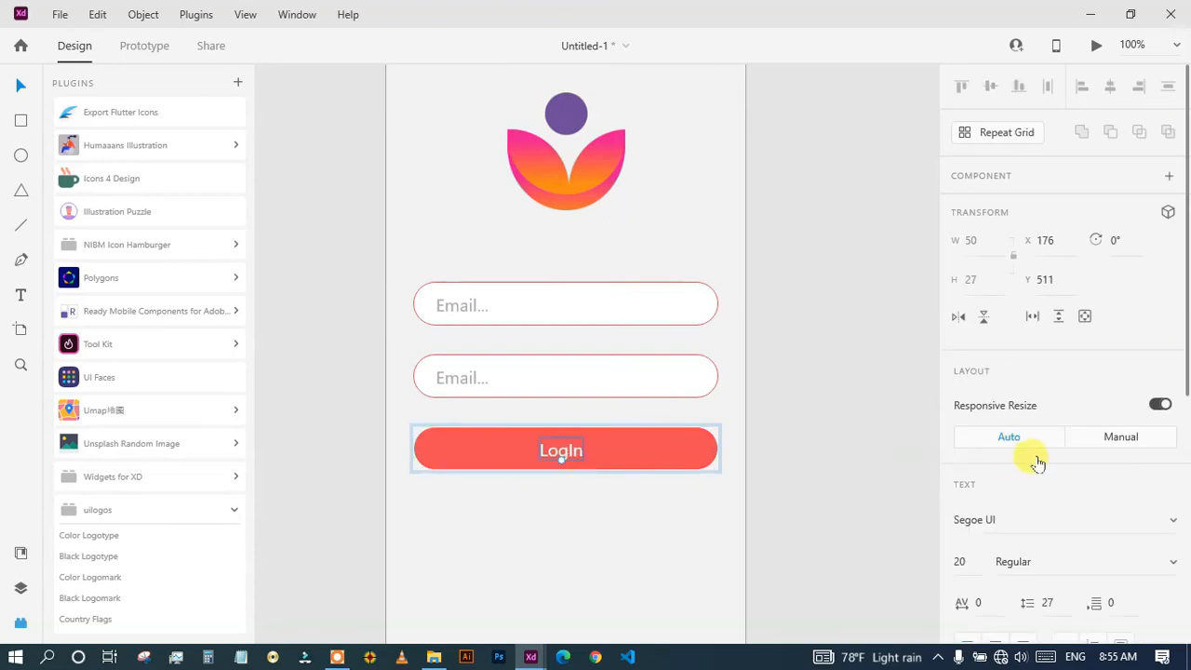
{"action": "scroll", "coordinate": [1028, 457], "scroll_direction": "down", "scroll_amount": 5}
{"action": "left_click", "coordinate": [992, 448]}
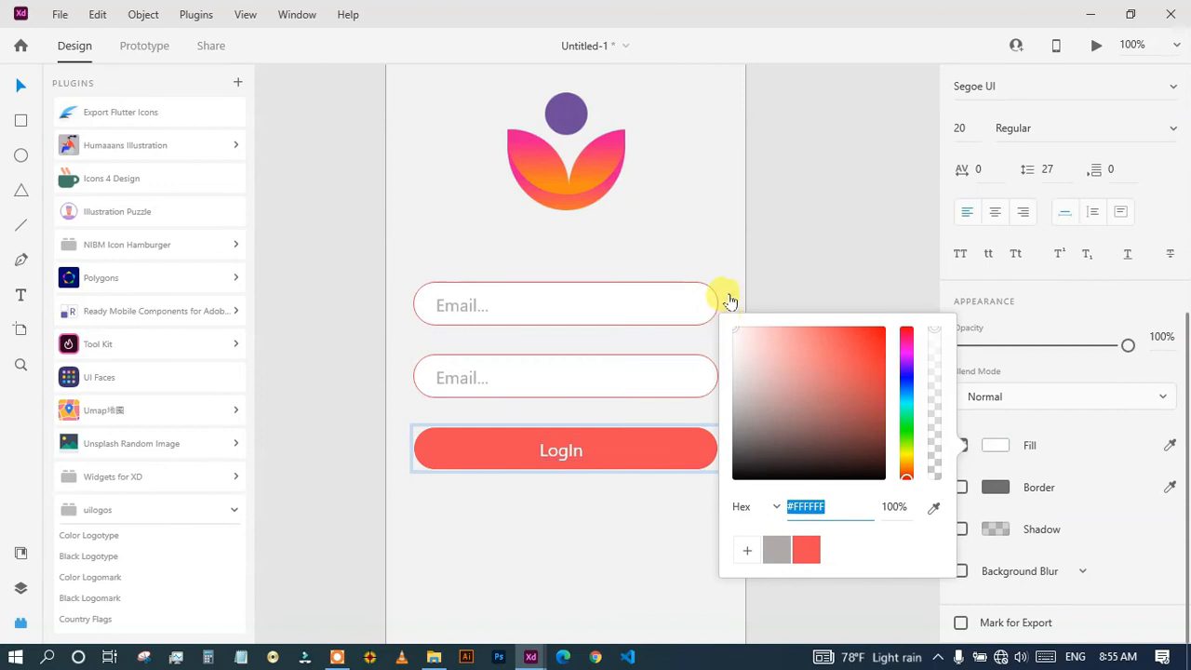
{"action": "left_click", "coordinate": [609, 511]}
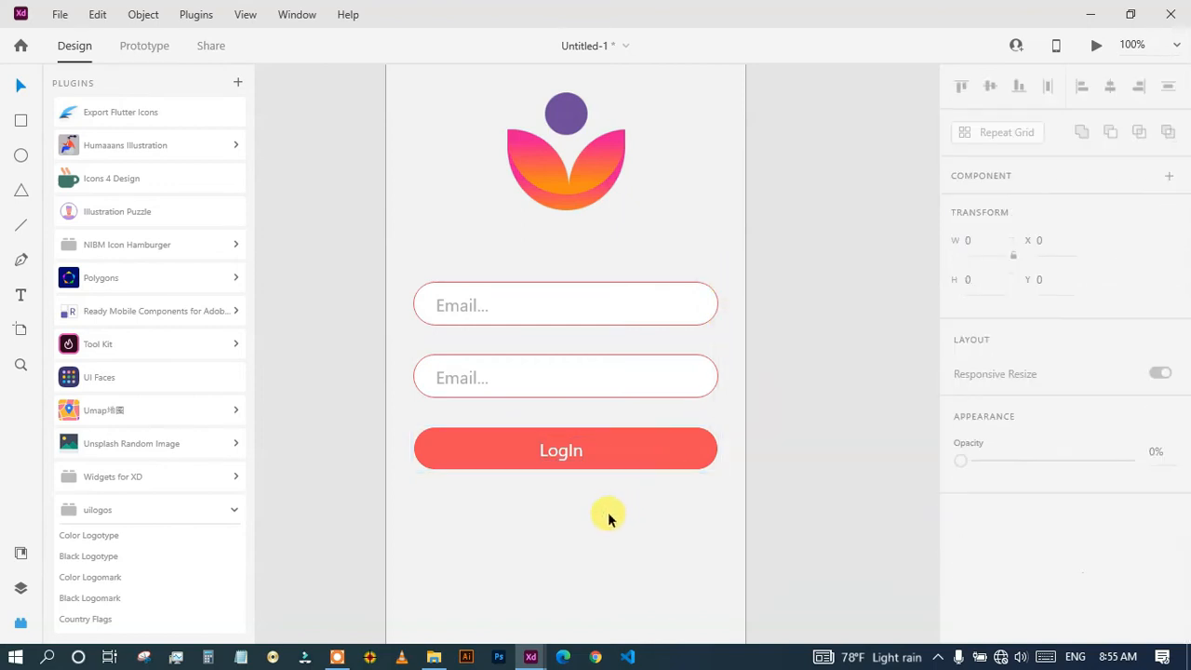
Try an eyedropper-sampled pinkish fill on the LogIn button's rectangle and return its fill to the saved red-orange swatch.
{"action": "left_click", "coordinate": [657, 445]}
{"action": "scroll", "coordinate": [1085, 538], "scroll_direction": "down", "scroll_amount": 3}
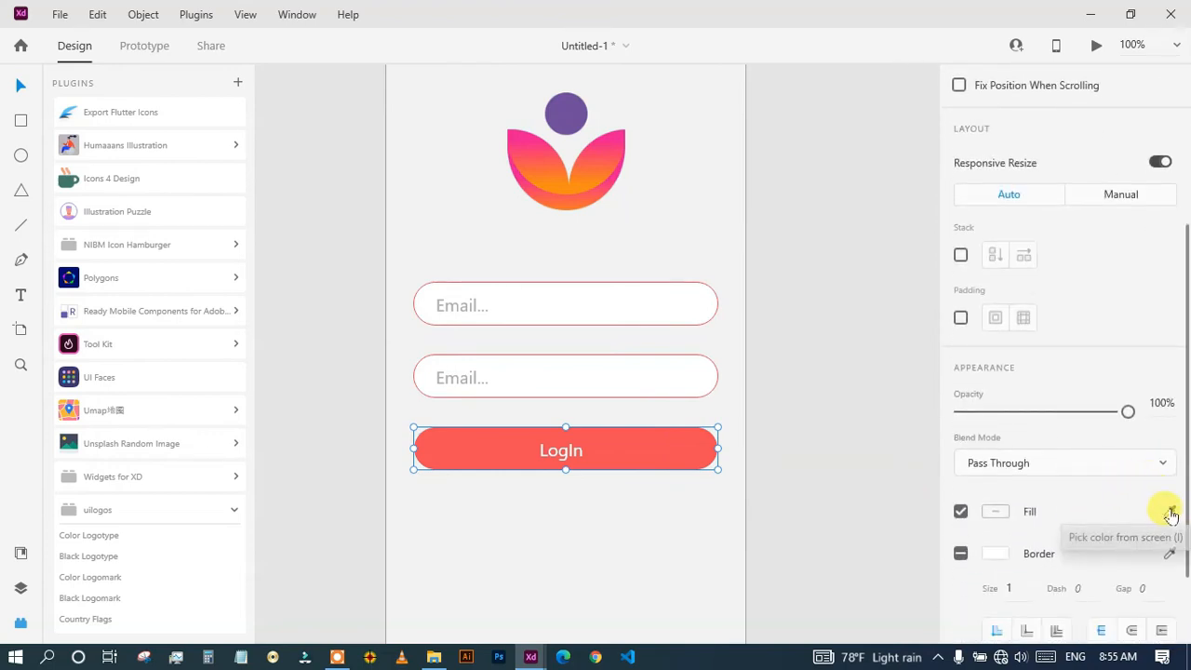
{"action": "scroll", "coordinate": [1164, 508], "scroll_direction": "down", "scroll_amount": 2}
{"action": "double_click", "coordinate": [701, 456]}
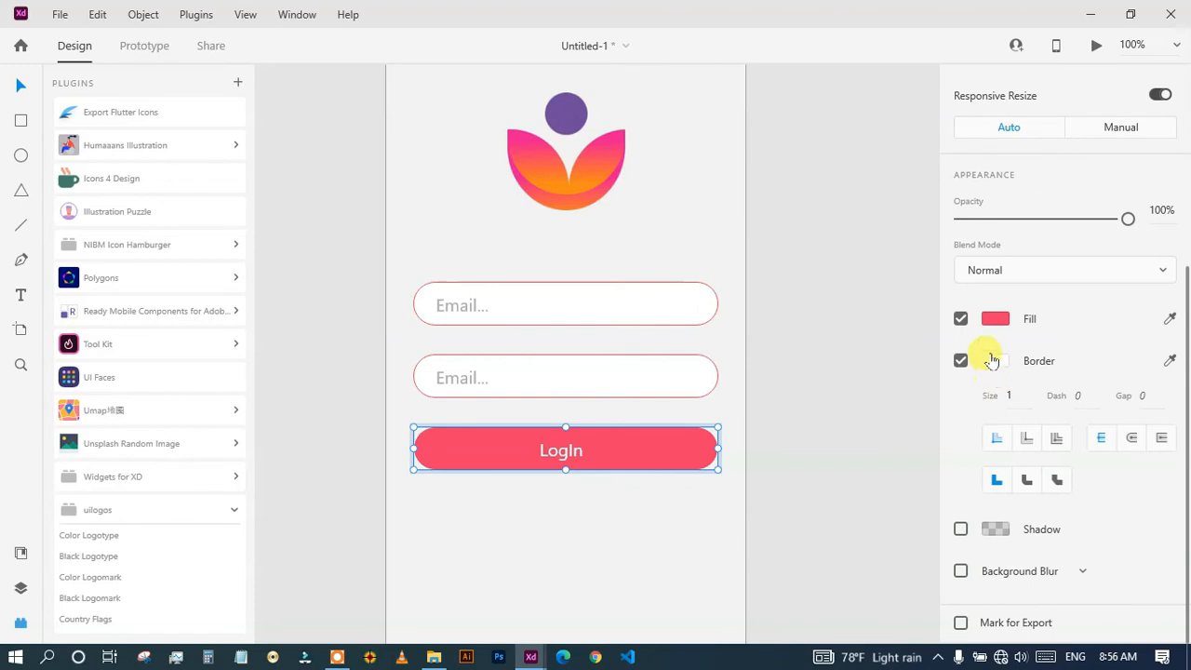
{"action": "left_click", "coordinate": [995, 318]}
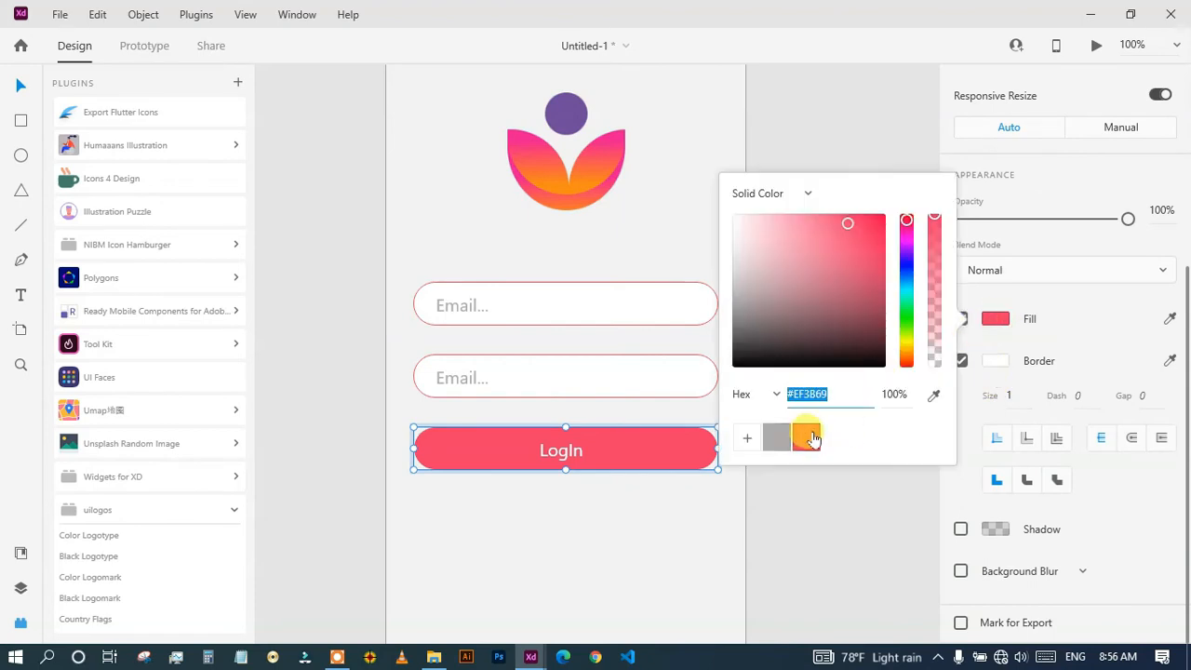
{"action": "left_click", "coordinate": [805, 437]}
{"action": "left_click", "coordinate": [705, 527]}
{"action": "left_click", "coordinate": [705, 527]}
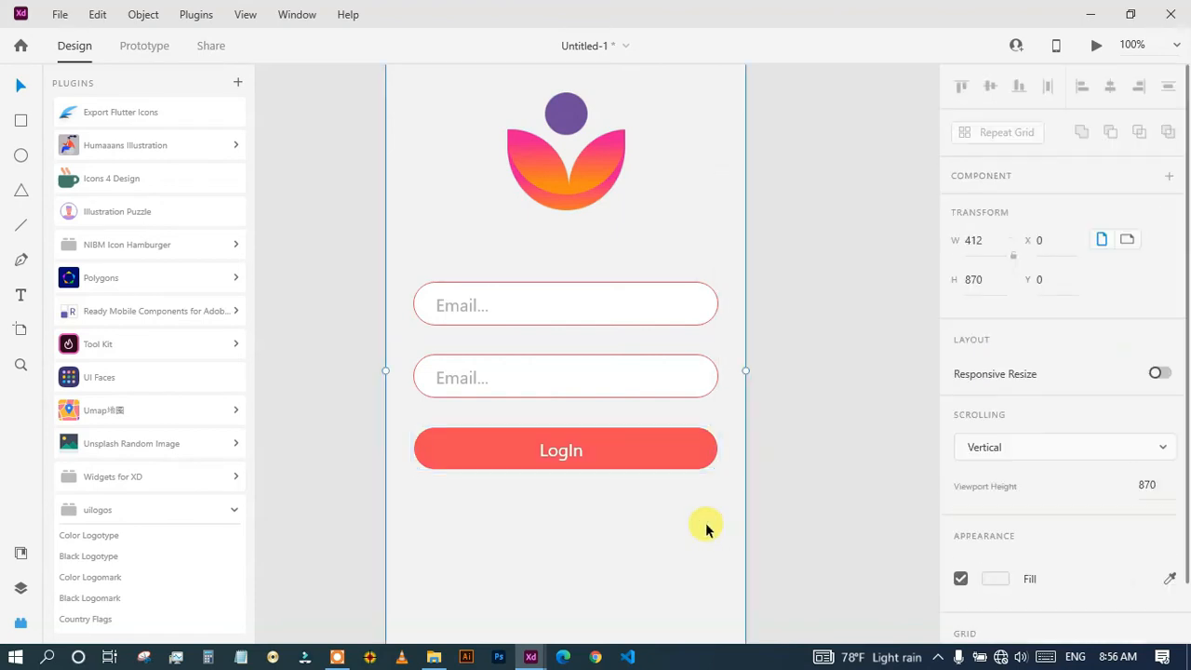
Centre the "LogIn" label on the button by moving it to X 181, Y 510.
{"action": "left_click", "coordinate": [574, 452]}
{"action": "double_click", "coordinate": [570, 452]}
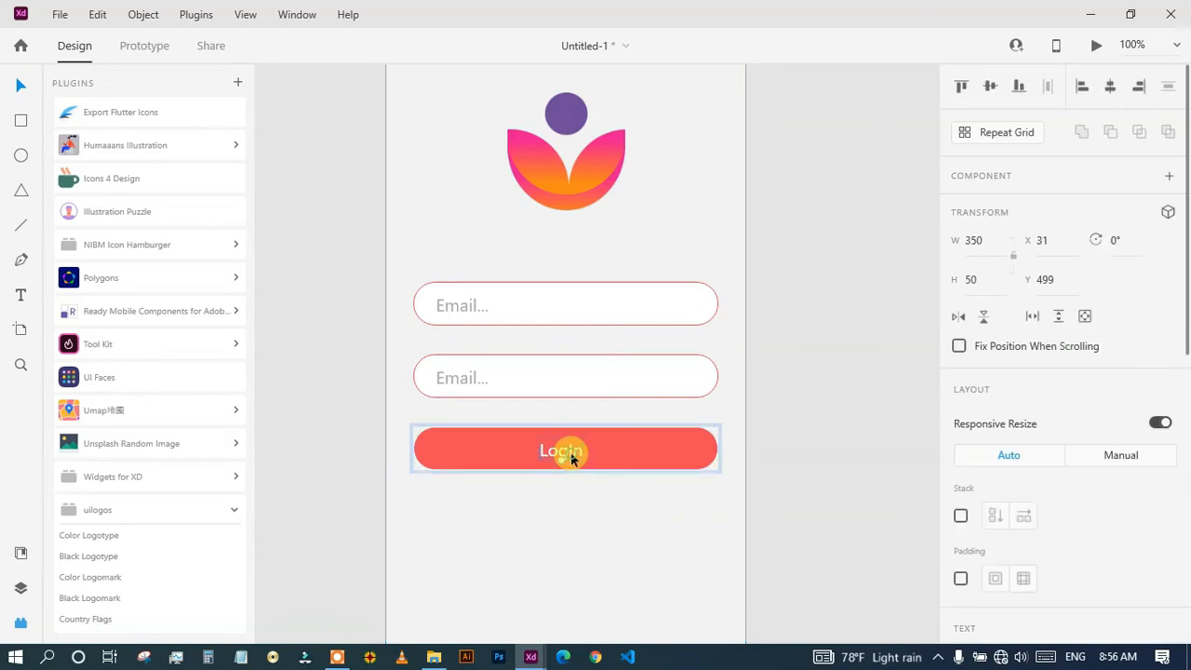
{"action": "left_click_drag", "start_coordinate": [571, 452], "coordinate": [573, 453]}
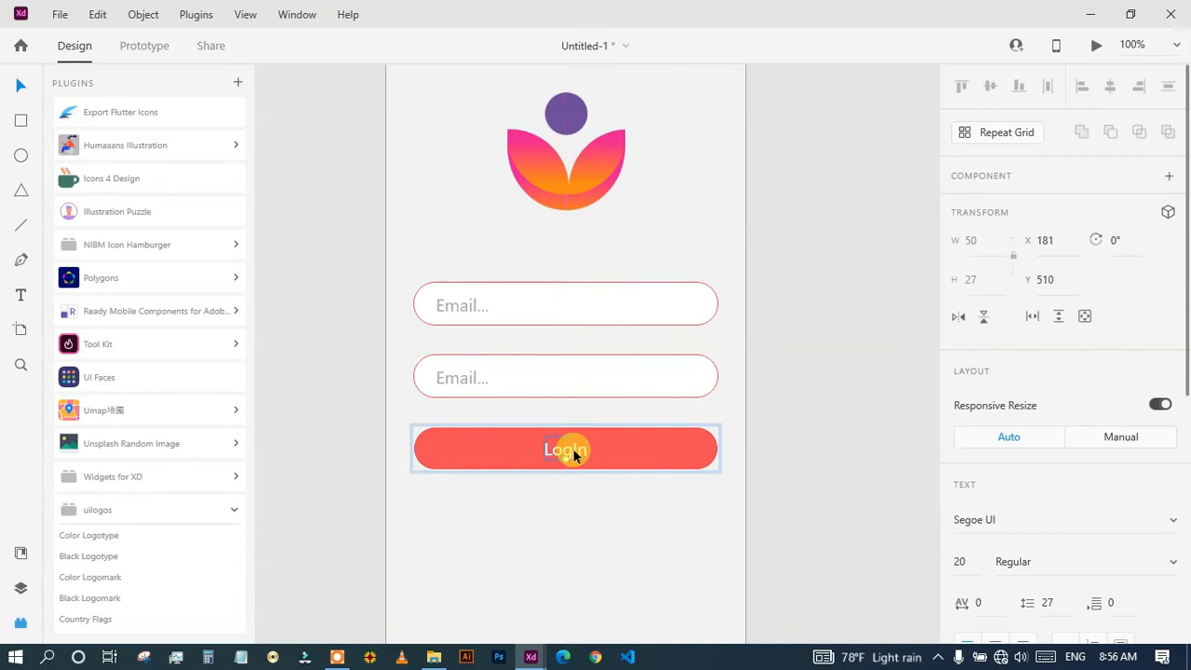
Replace the placeholder text in the second input field with "Password".
{"action": "left_click", "coordinate": [581, 521]}
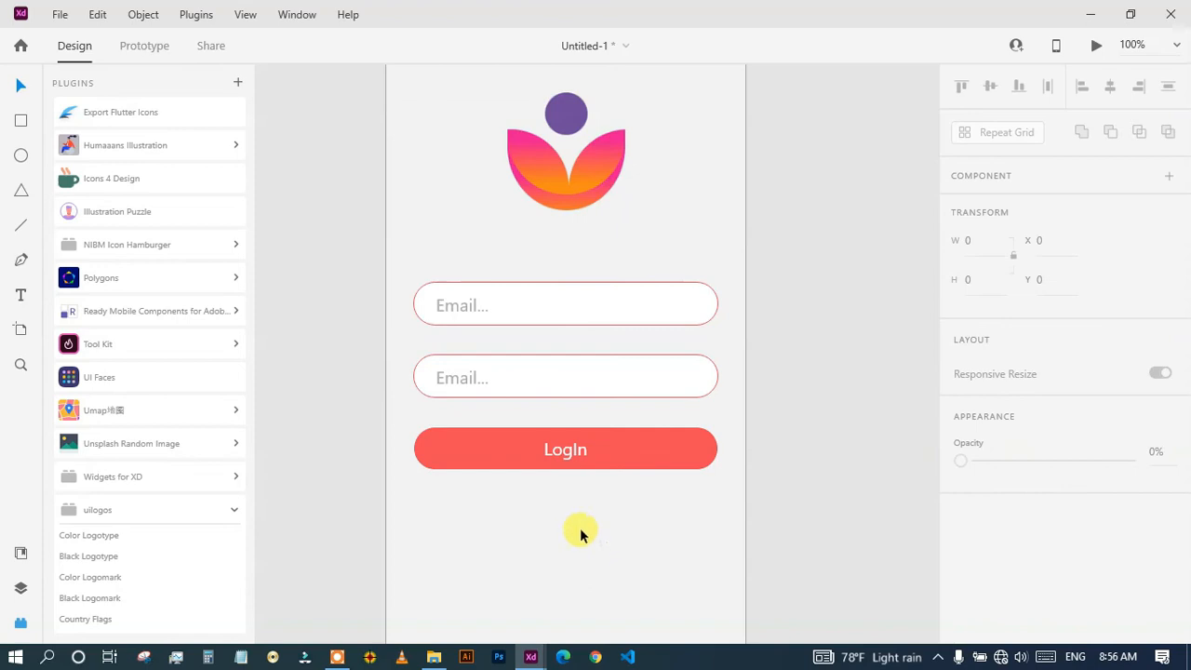
{"action": "scroll", "coordinate": [581, 517], "scroll_direction": "up", "scroll_amount": 2}
{"action": "scroll", "coordinate": [580, 517], "scroll_direction": "up", "scroll_amount": 2}
{"action": "left_click_drag", "start_coordinate": [534, 423], "coordinate": [646, 514]}
{"action": "scroll", "coordinate": [646, 515], "scroll_direction": "down", "scroll_amount": 3}
{"action": "left_click_drag", "start_coordinate": [709, 416], "coordinate": [638, 389]}
{"action": "double_click", "coordinate": [451, 365]}
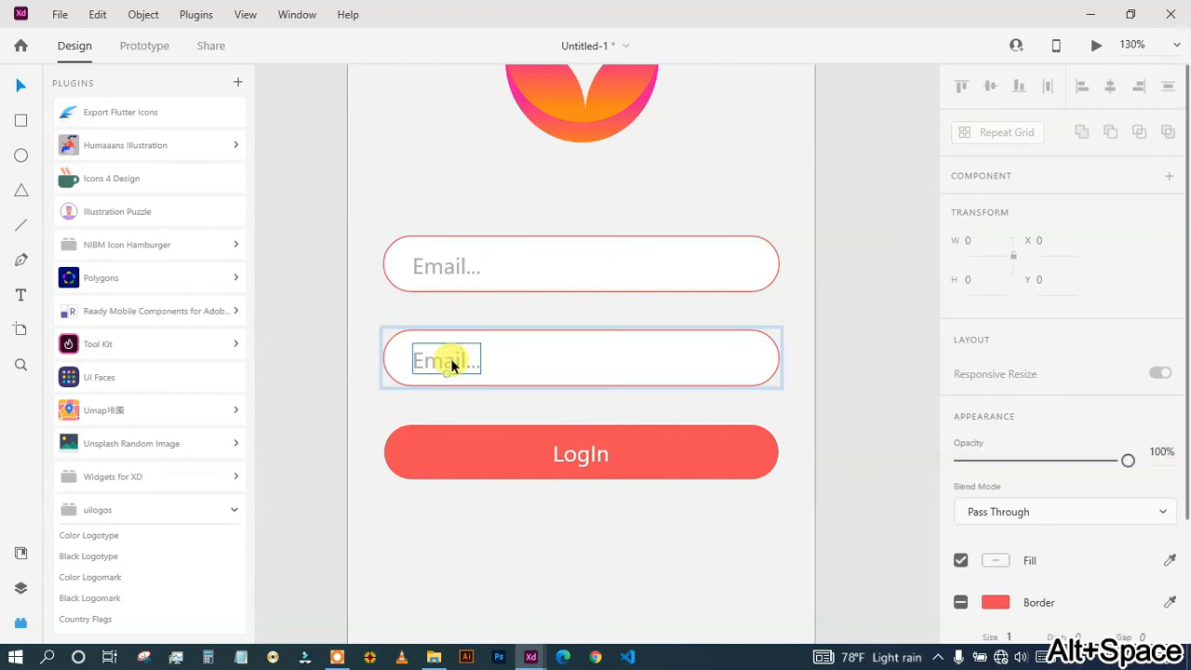
{"action": "double_click", "coordinate": [453, 365]}
{"action": "left_click", "coordinate": [453, 361]}
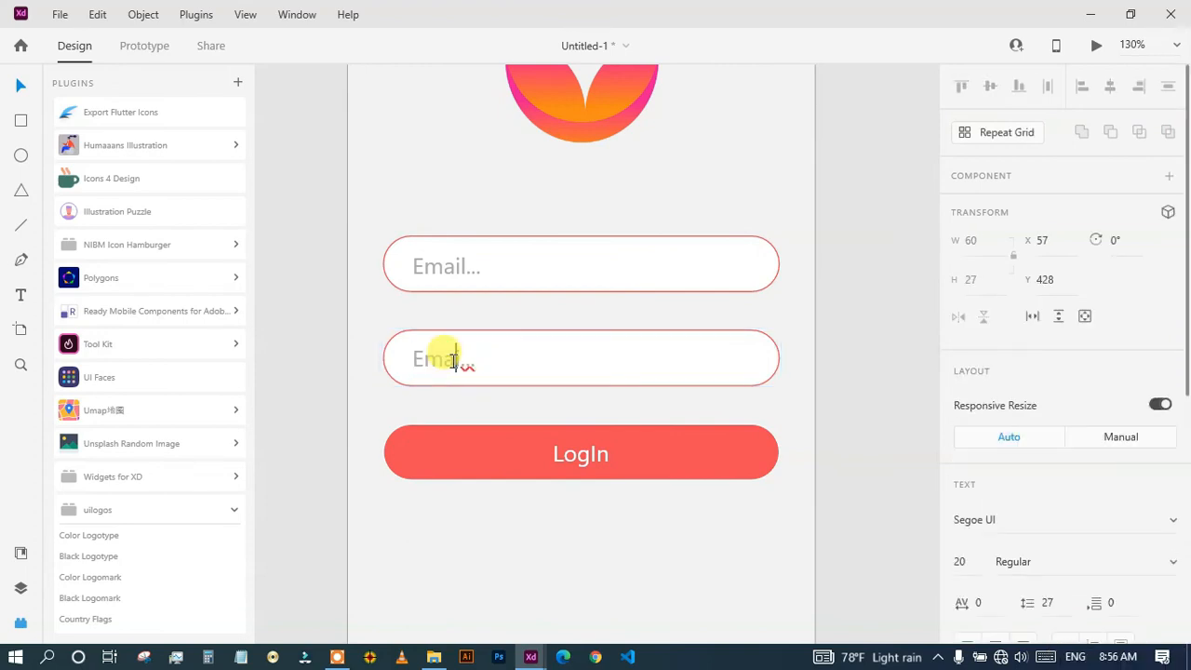
{"action": "key", "text": "BackSpace"}
{"action": "key", "text": "BackSpace"}
{"action": "type", "text": "Password"}
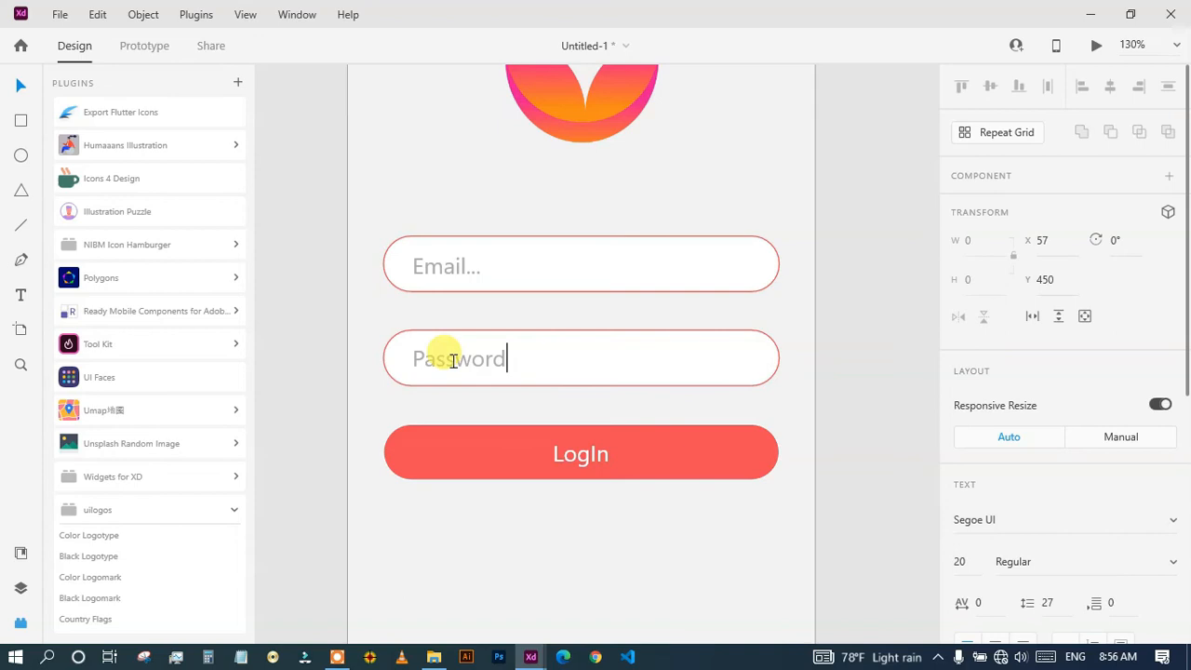
{"action": "key", "text": "Escape"}
{"action": "key", "text": "Escape"}
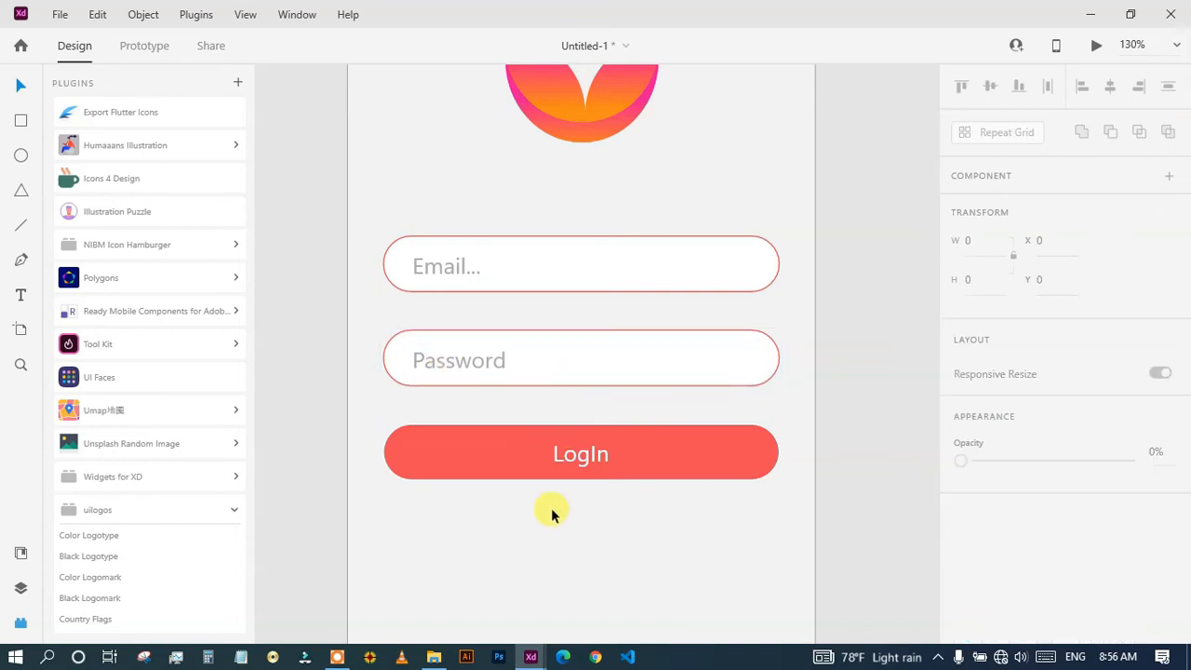
Inspect the logo, input fields and LogIn button up close and across the whole artboard.
{"action": "scroll", "coordinate": [547, 506], "scroll_direction": "down", "scroll_amount": 1}
{"action": "left_click_drag", "start_coordinate": [547, 506], "coordinate": [508, 469]}
{"action": "scroll", "coordinate": [507, 469], "scroll_direction": "down", "scroll_amount": 2}
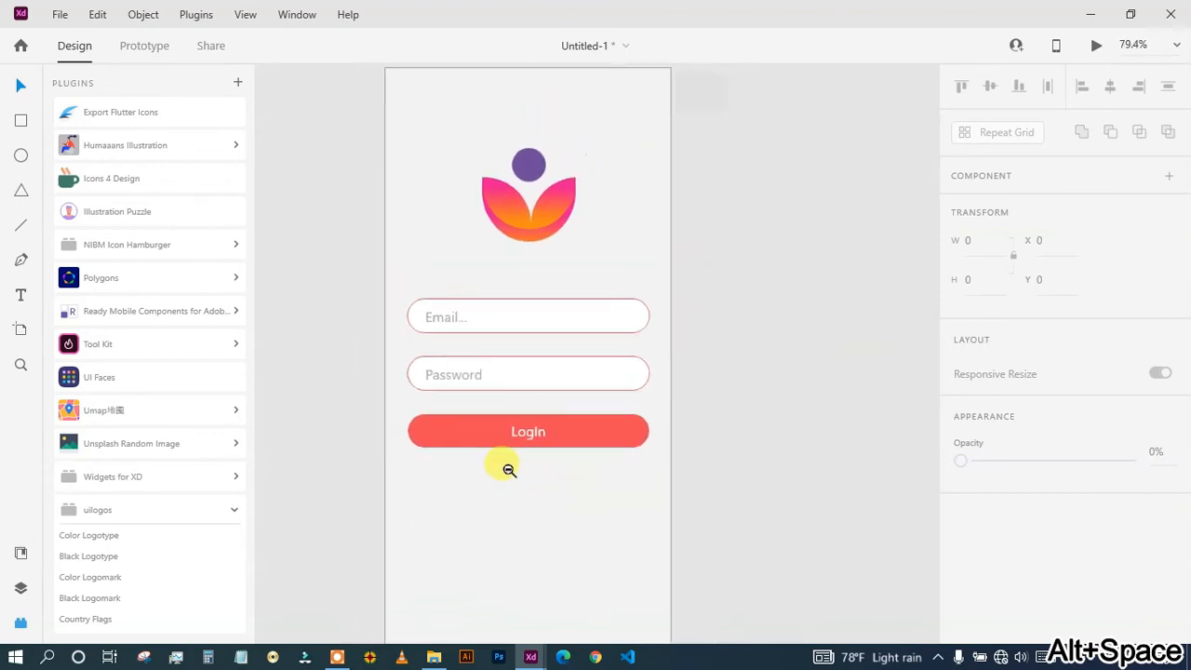
{"action": "scroll", "coordinate": [528, 465], "scroll_direction": "up", "scroll_amount": 5}
{"action": "scroll", "coordinate": [550, 459], "scroll_direction": "down", "scroll_amount": 4}
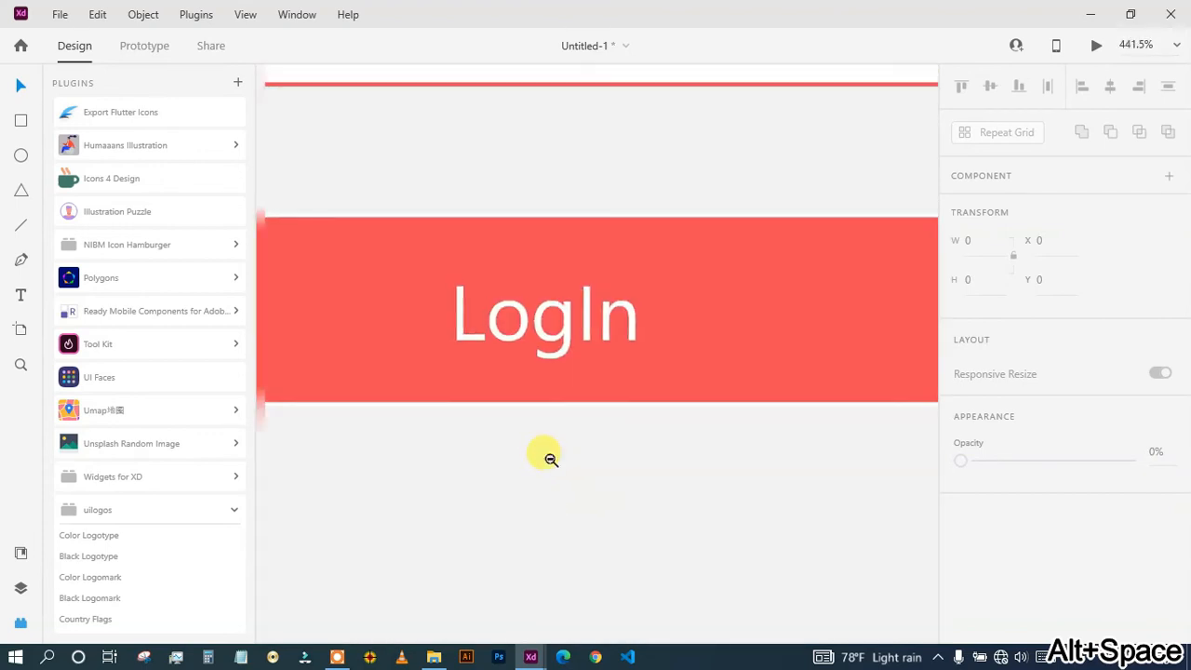
{"action": "scroll", "coordinate": [551, 459], "scroll_direction": "down", "scroll_amount": 1}
{"action": "left_click_drag", "start_coordinate": [550, 457], "coordinate": [556, 395]}
{"action": "scroll", "coordinate": [579, 357], "scroll_direction": "down", "scroll_amount": 1}
{"action": "left_click", "coordinate": [539, 452]}
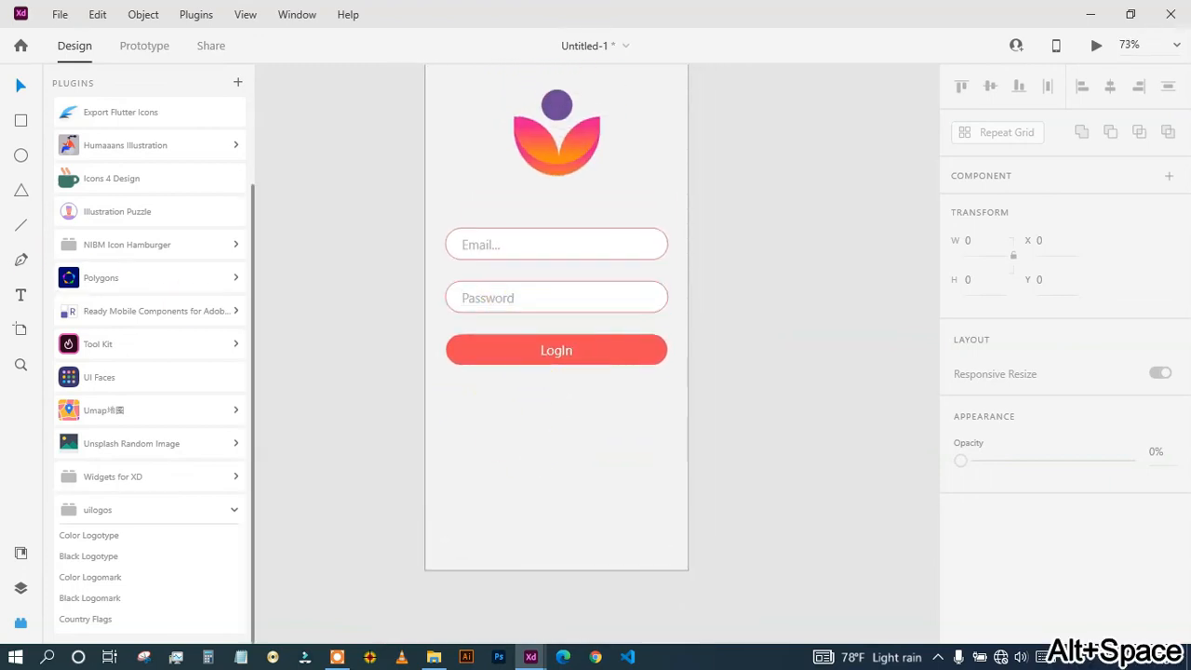
Add a "Register Now" text below the LogIn button and align its right edge with the button's right edge.
{"action": "left_click", "coordinate": [22, 295]}
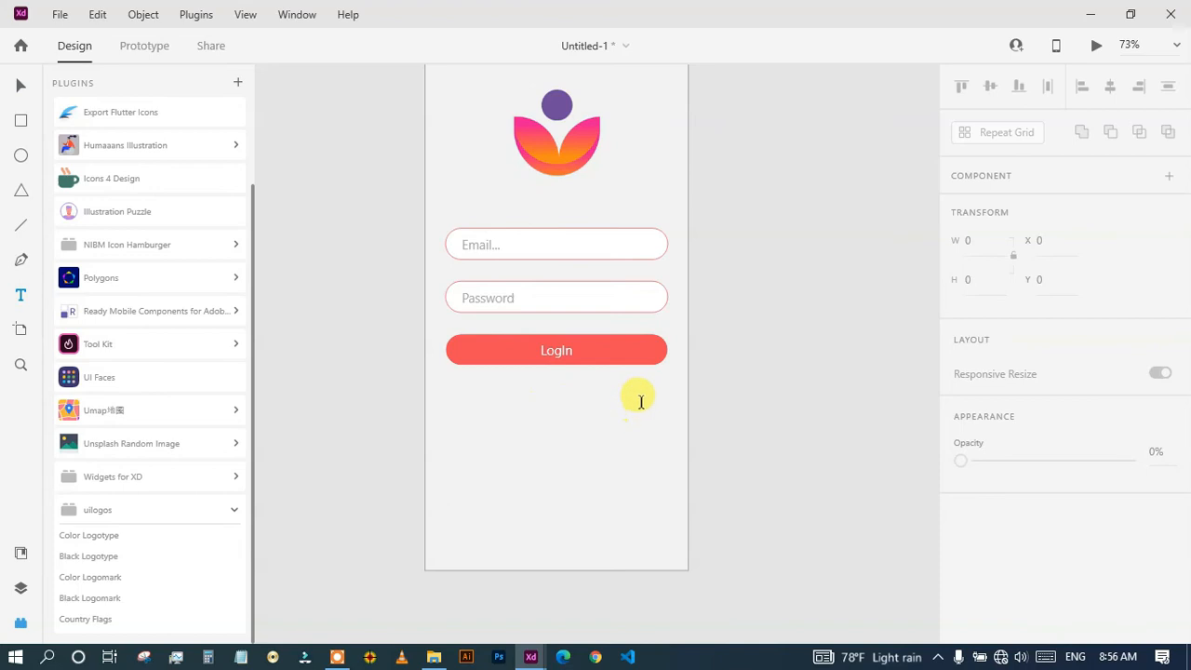
{"action": "left_click", "coordinate": [611, 400]}
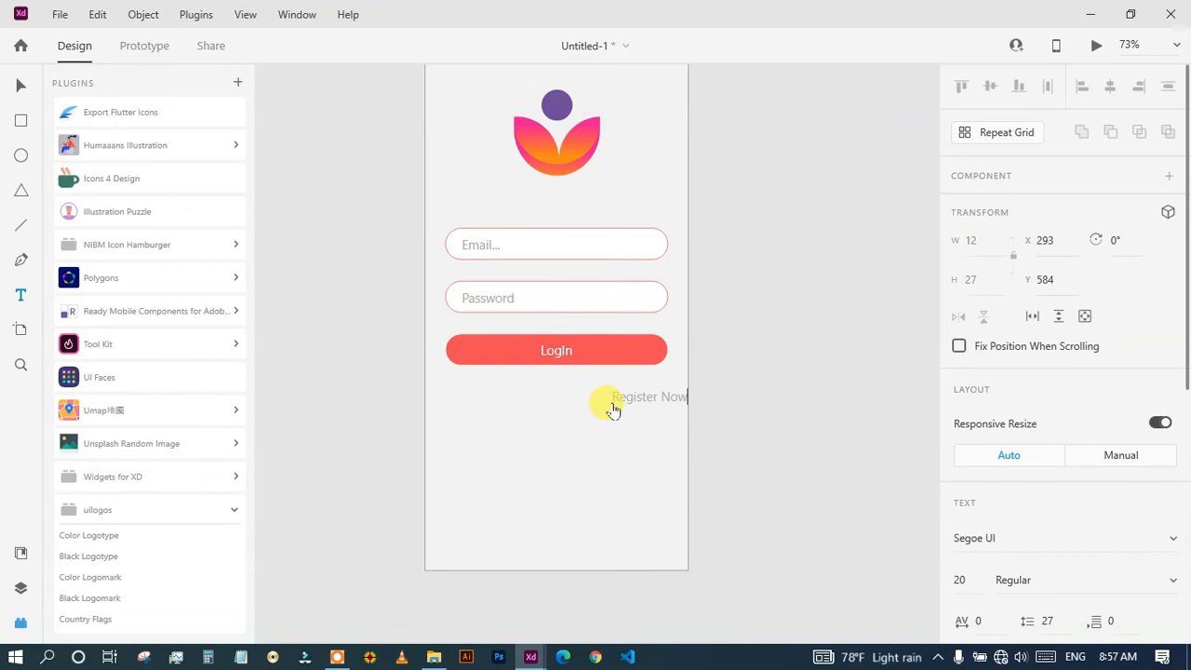
{"action": "key", "text": "Escape"}
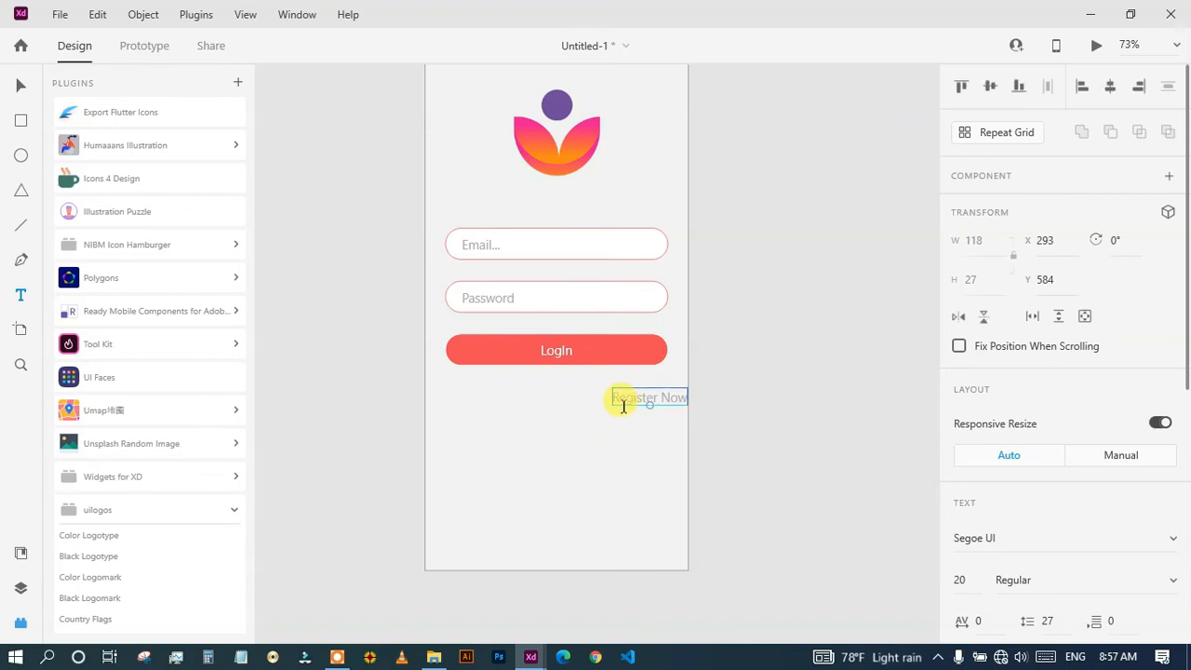
{"action": "key", "text": "v"}
{"action": "left_click_drag", "start_coordinate": [625, 398], "coordinate": [616, 395]}
Fill the "Register Now" text with the saved red-orange swatch.
{"action": "double_click", "coordinate": [615, 394]}
{"action": "scroll", "coordinate": [991, 423], "scroll_direction": "down", "scroll_amount": 6}
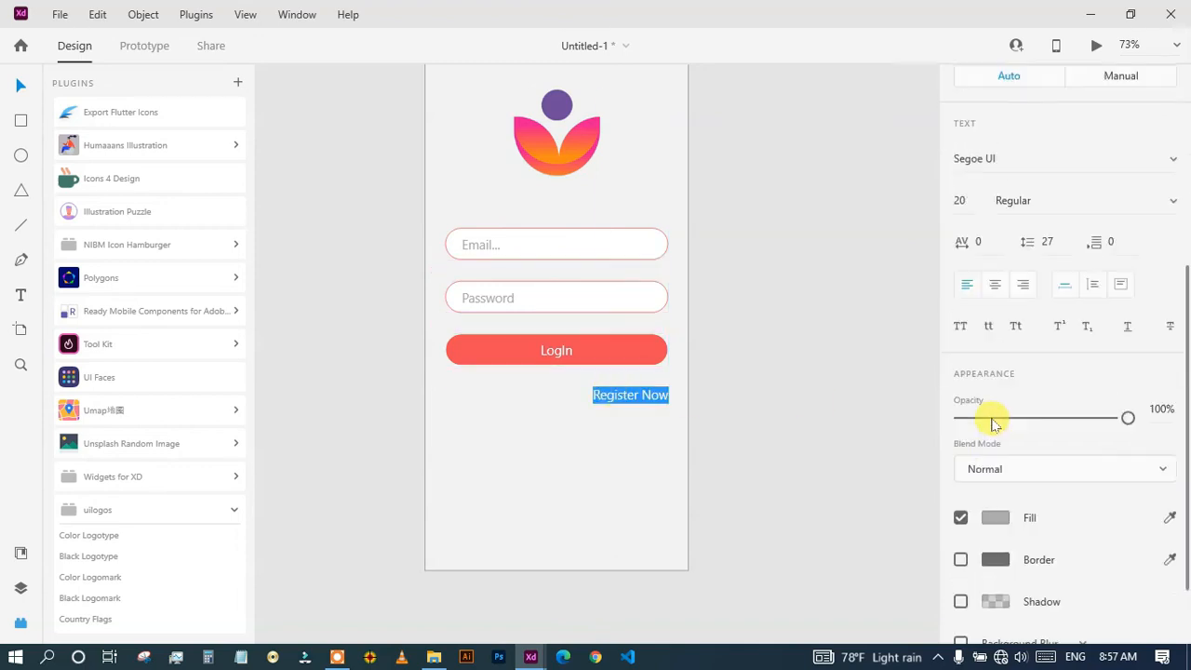
{"action": "left_click", "coordinate": [998, 445]}
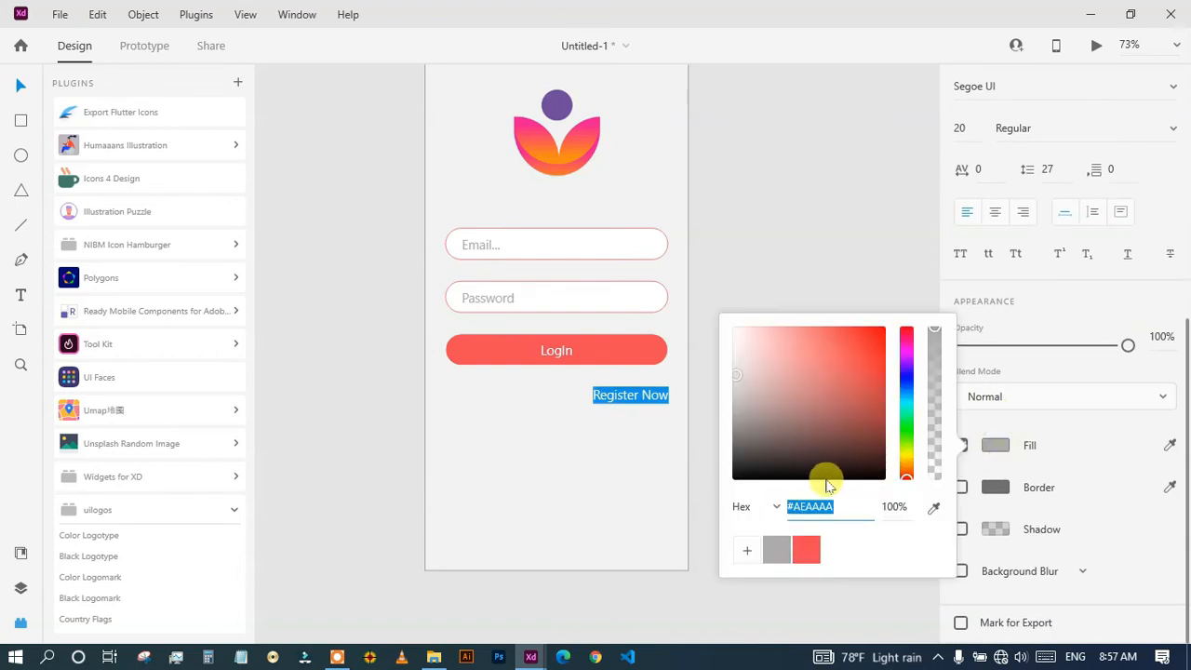
{"action": "left_click", "coordinate": [809, 550]}
{"action": "left_click", "coordinate": [638, 486]}
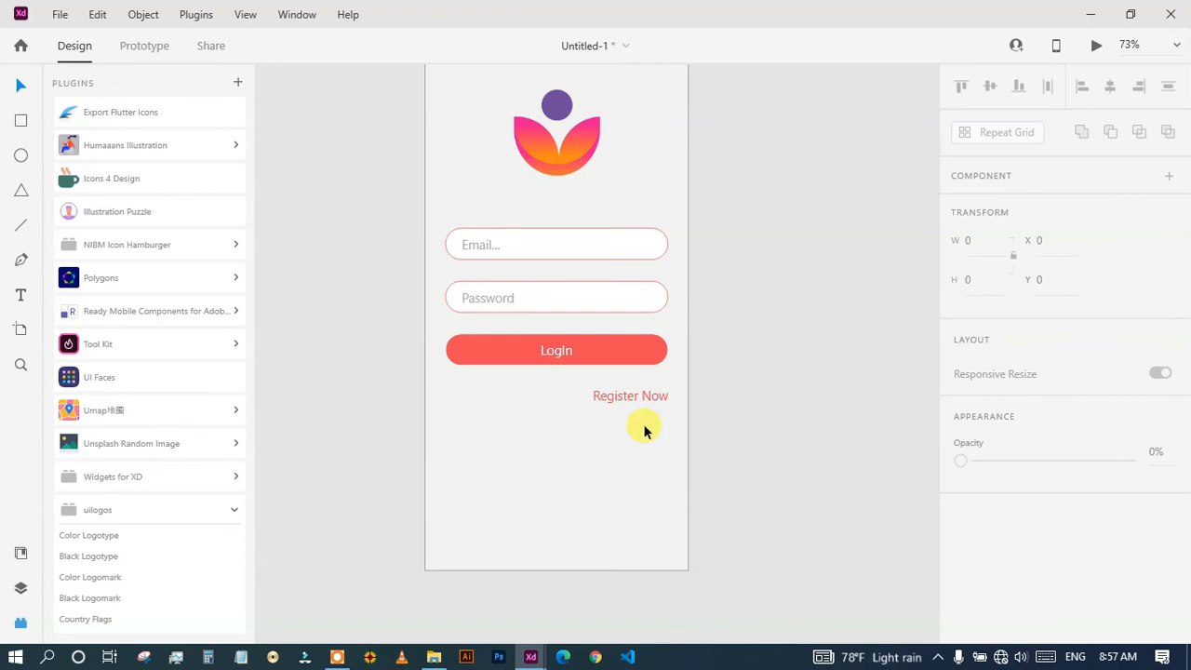
Check the "Register Now" label's spacing and alignment with the LogIn button at 100% zoom.
{"action": "left_click", "coordinate": [1164, 42]}
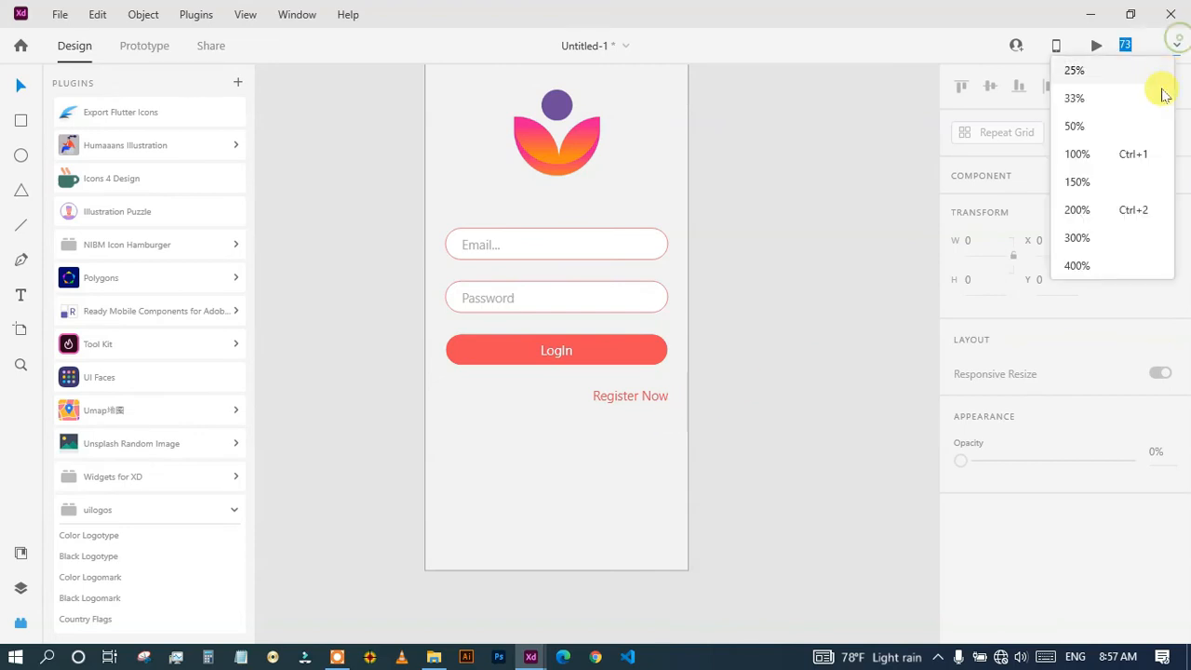
{"action": "left_click", "coordinate": [1105, 158]}
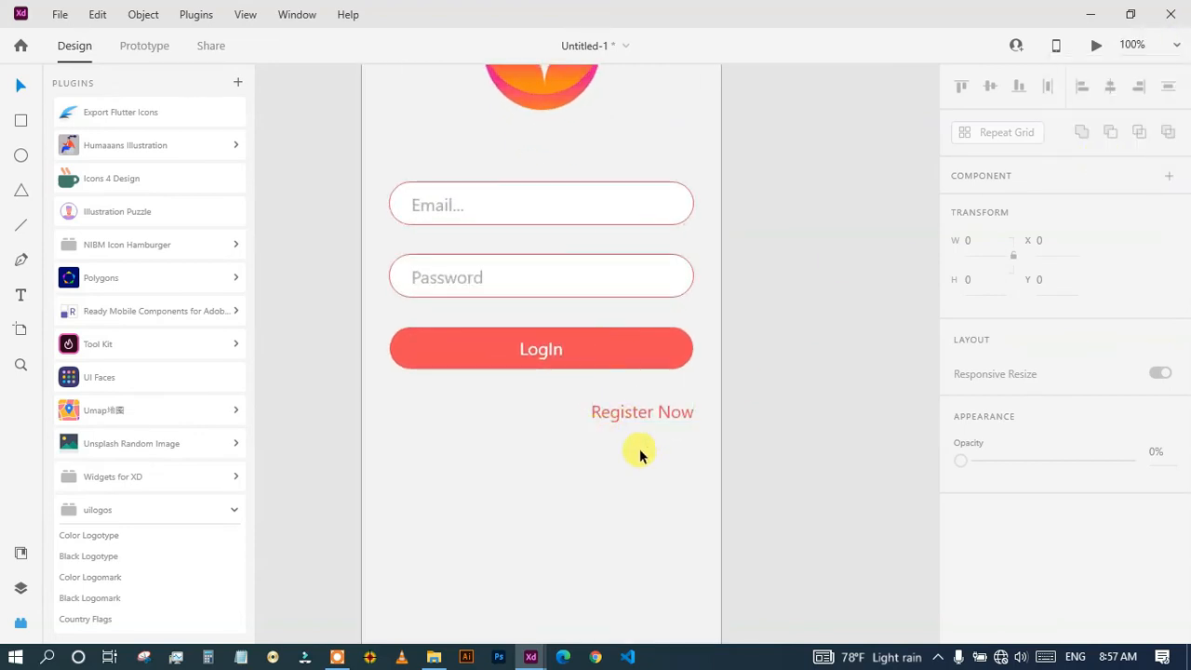
{"action": "left_click", "coordinate": [665, 419]}
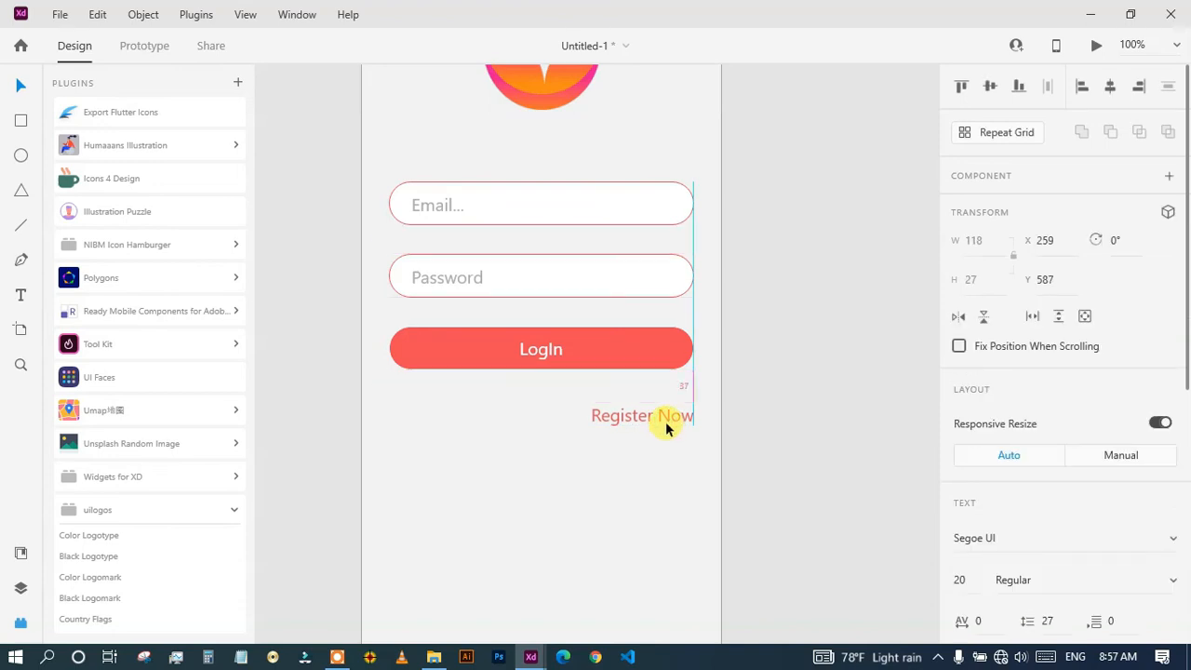
{"action": "left_click", "coordinate": [674, 456]}
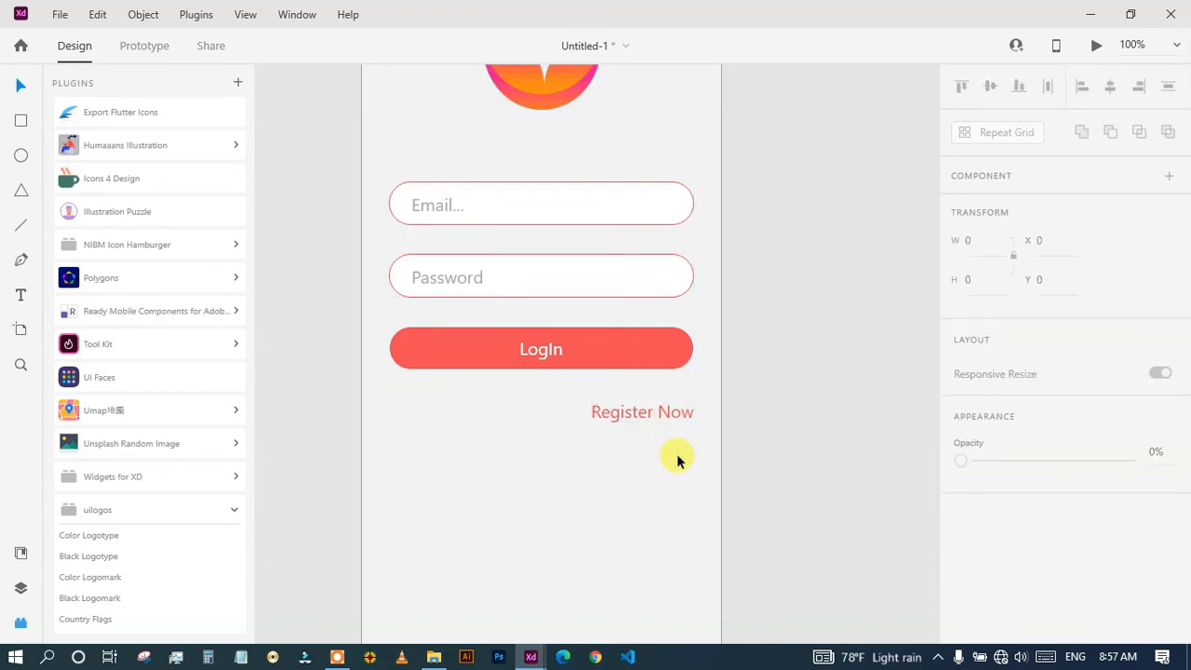
Draw a circle about 54 by 54 below the LogIn button at about X 87, Y 672.
{"action": "scroll", "coordinate": [674, 454], "scroll_direction": "down", "scroll_amount": 2}
{"action": "scroll", "coordinate": [670, 453], "scroll_direction": "down", "scroll_amount": 3}
{"action": "left_click_drag", "start_coordinate": [632, 437], "coordinate": [615, 403]}
{"action": "scroll", "coordinate": [598, 470], "scroll_direction": "up", "scroll_amount": 2}
{"action": "scroll", "coordinate": [615, 404], "scroll_direction": "up", "scroll_amount": 2}
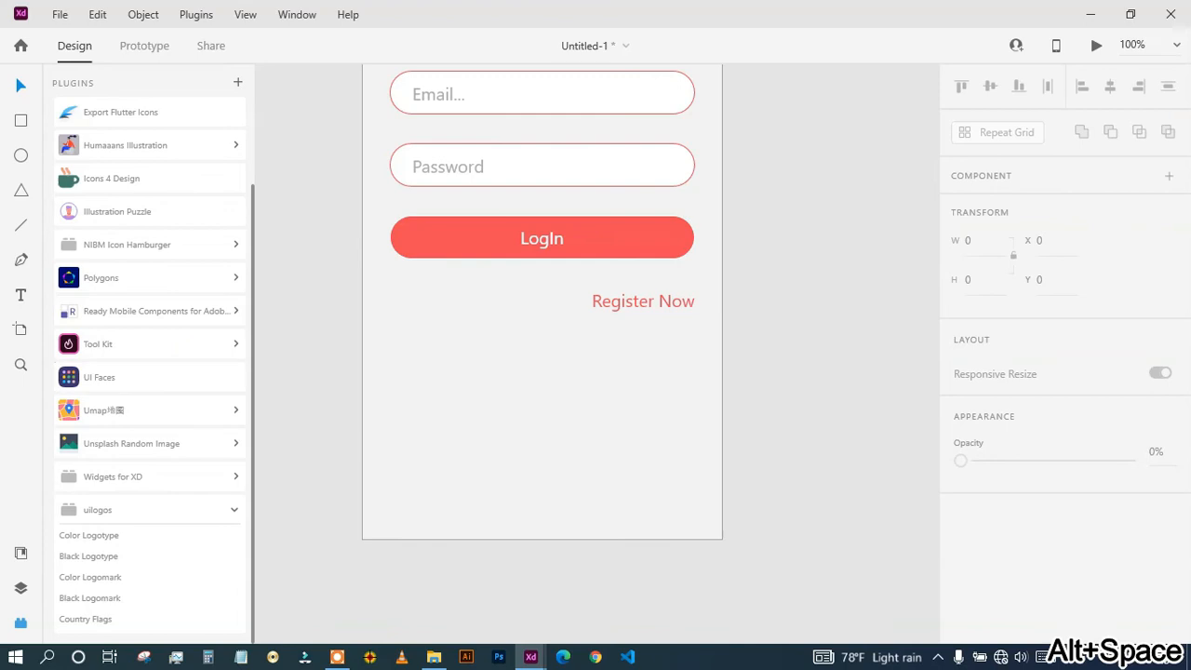
{"action": "left_click", "coordinate": [22, 157]}
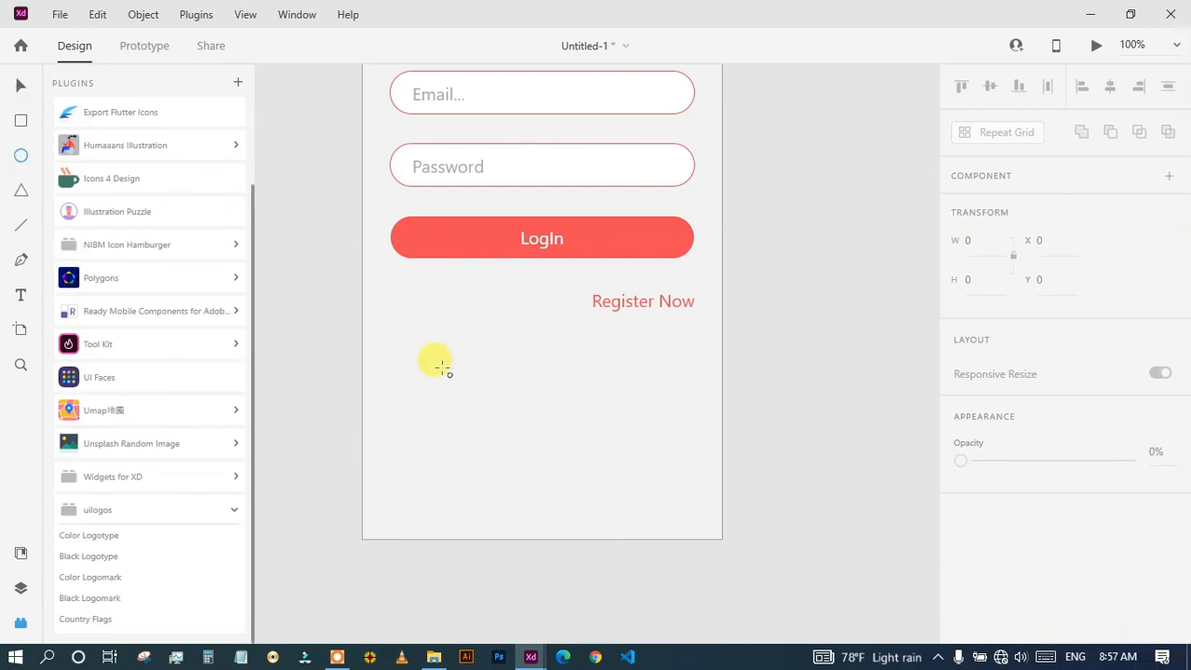
{"action": "left_click_drag", "start_coordinate": [438, 365], "coordinate": [493, 412]}
{"action": "key", "text": "shift"}
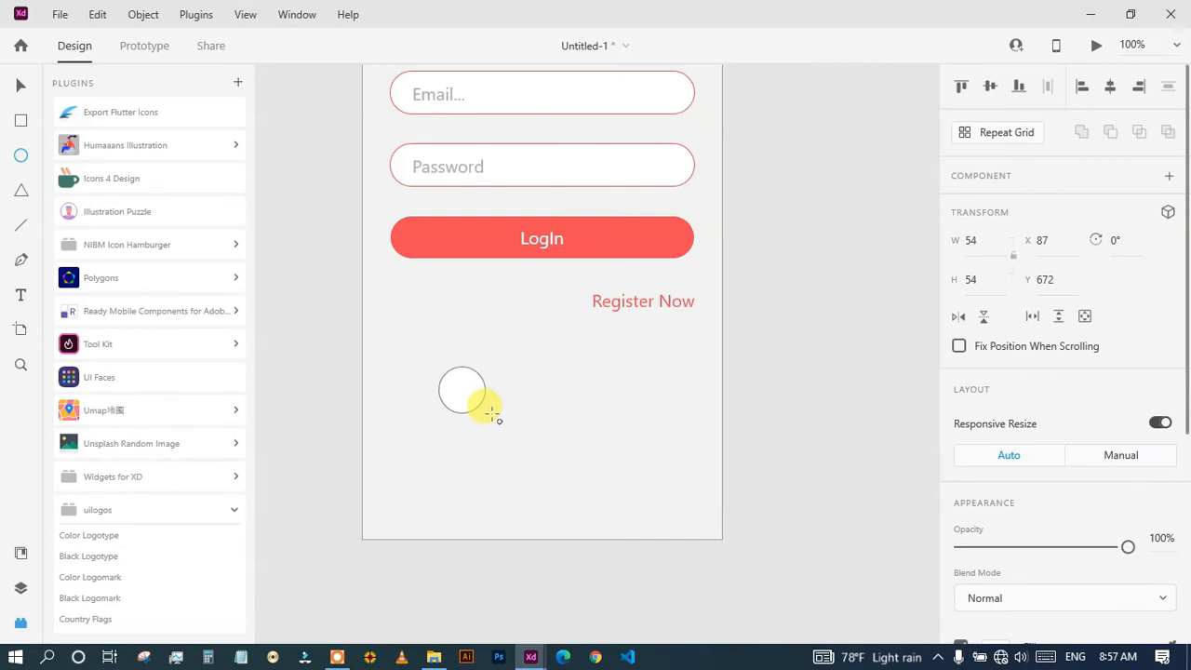
{"action": "left_click_drag", "start_coordinate": [493, 410], "coordinate": [493, 409]}
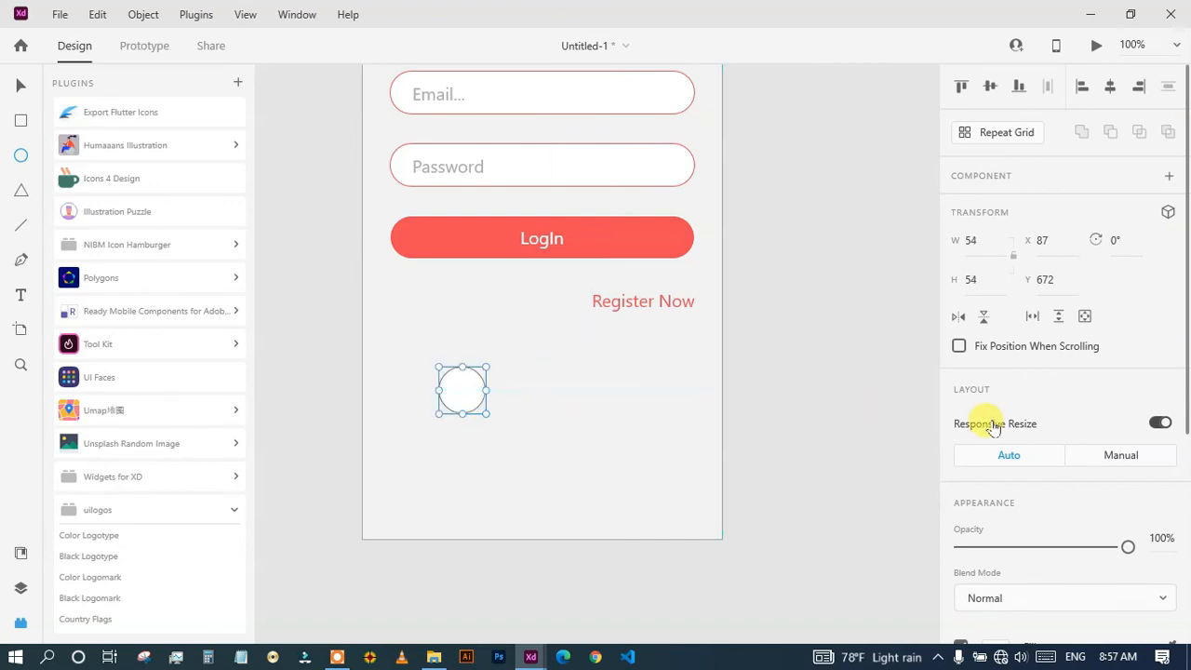
Give the circle a border in the saved red-orange swatch #F24B57, keeping its white fill.
{"action": "scroll", "coordinate": [991, 425], "scroll_direction": "down", "scroll_amount": 3}
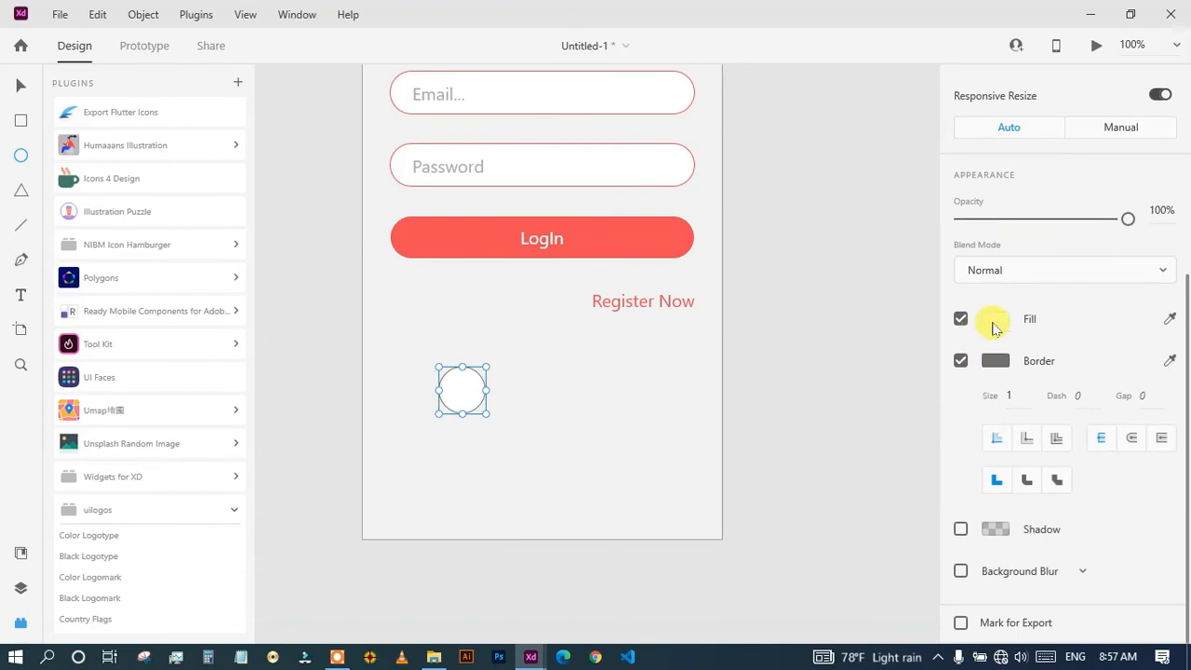
{"action": "left_click", "coordinate": [994, 322]}
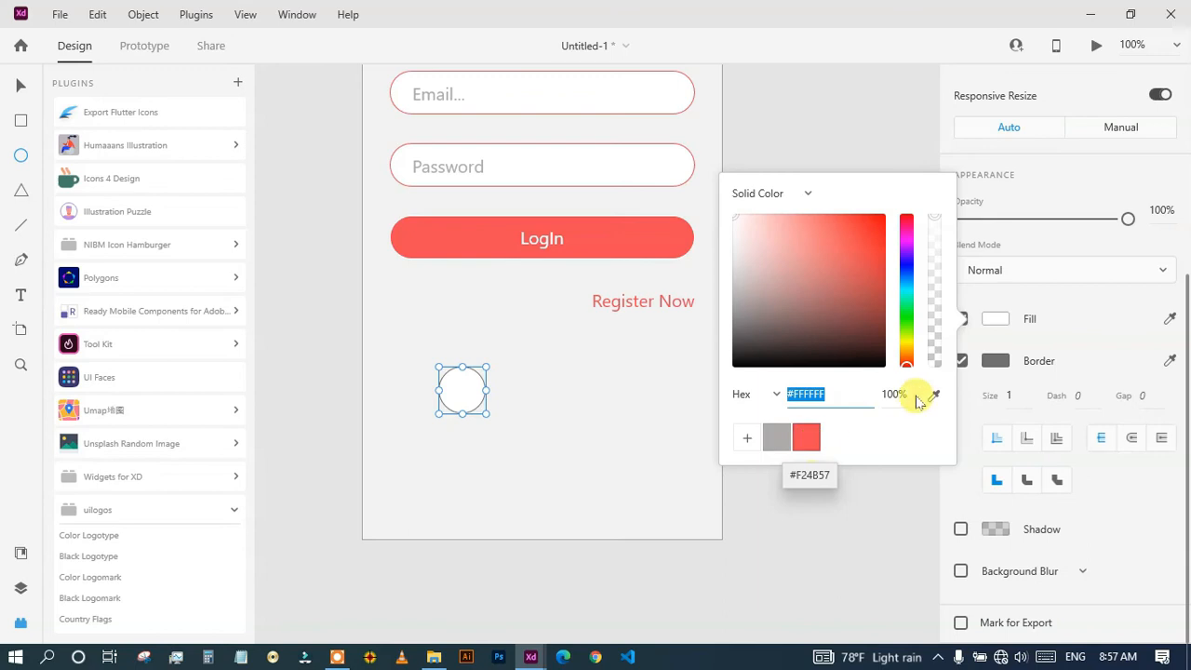
{"action": "left_click", "coordinate": [992, 341]}
{"action": "left_click", "coordinate": [994, 363]}
{"action": "left_click", "coordinate": [802, 465]}
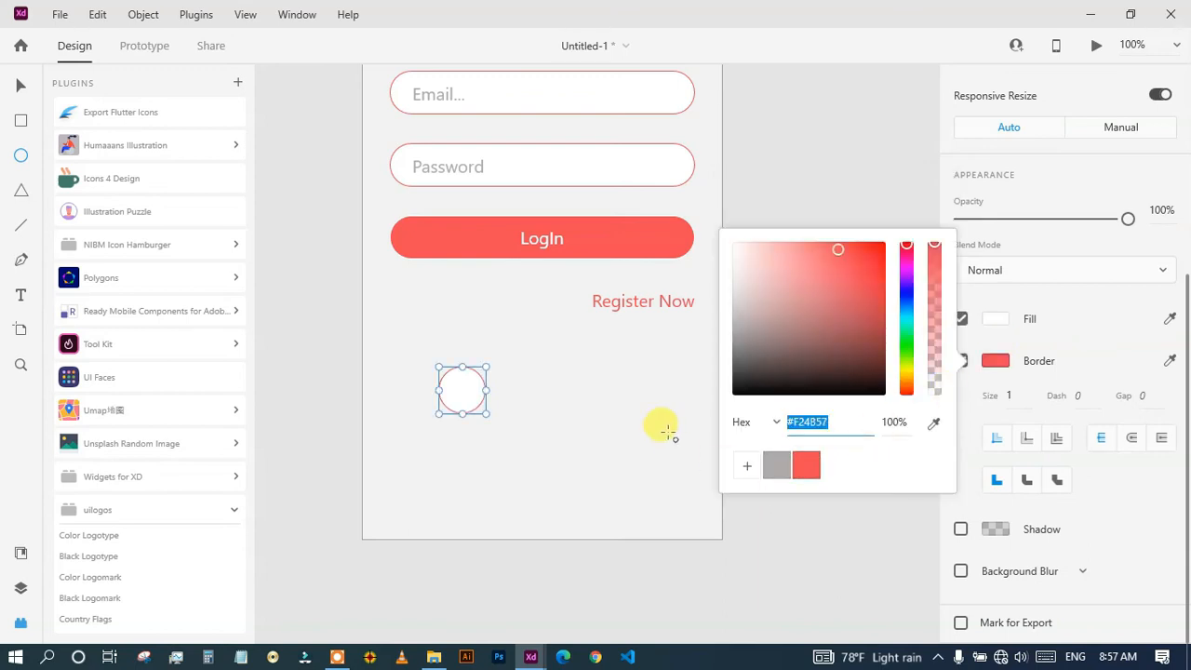
{"action": "type", "text": "v"}
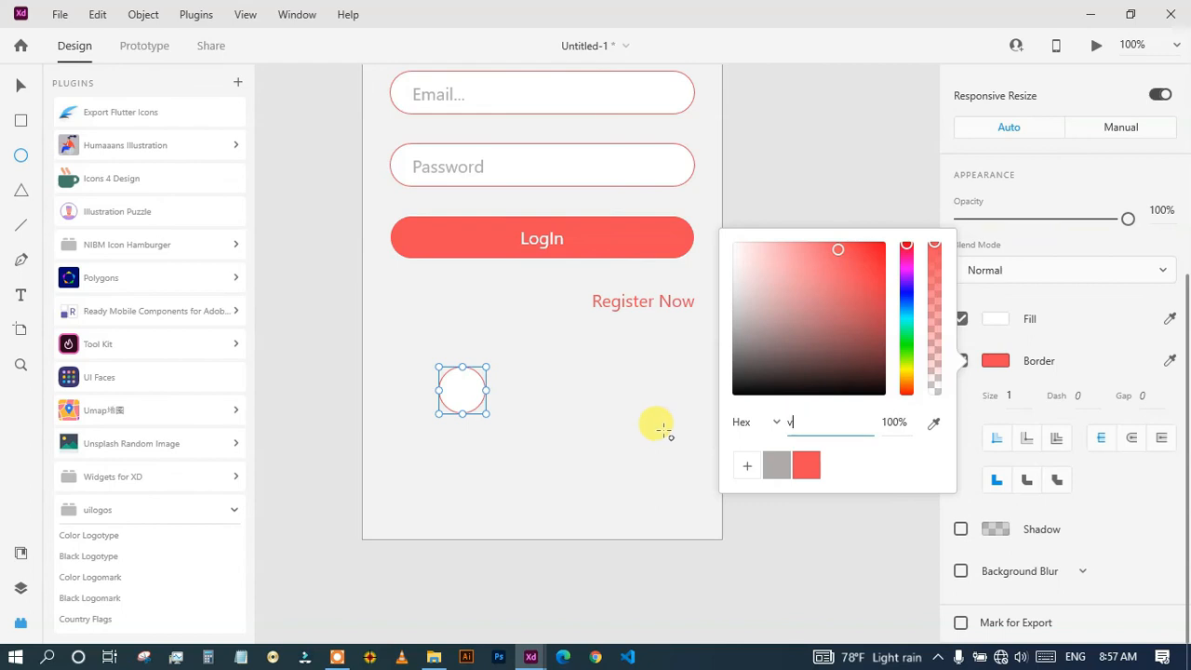
{"action": "left_click", "coordinate": [809, 468]}
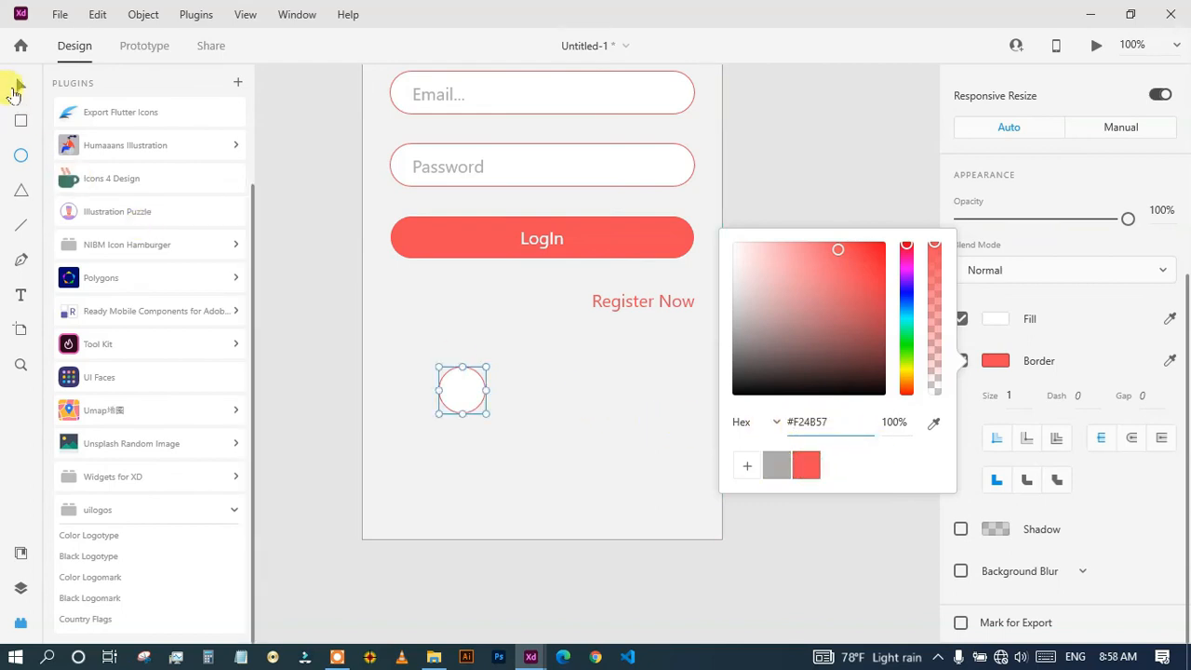
{"action": "left_click", "coordinate": [19, 84]}
{"action": "left_click", "coordinate": [636, 398]}
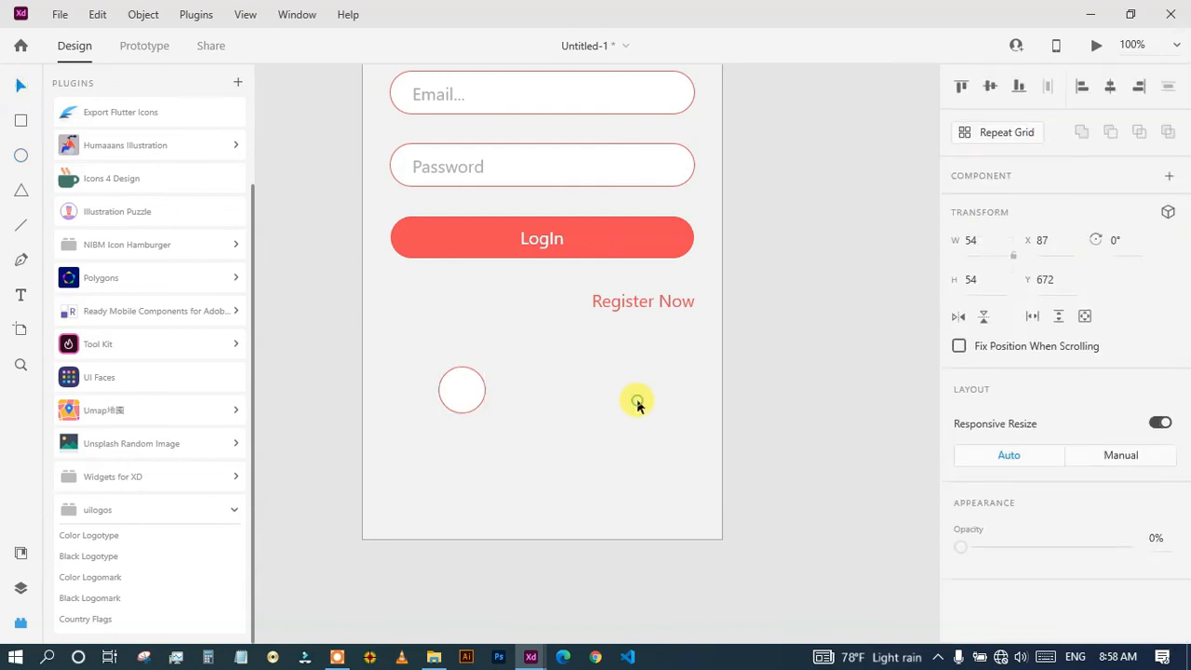
Duplicate the circle into an evenly spaced row of three and centre the row under the LogIn button.
{"action": "left_click", "coordinate": [456, 391]}
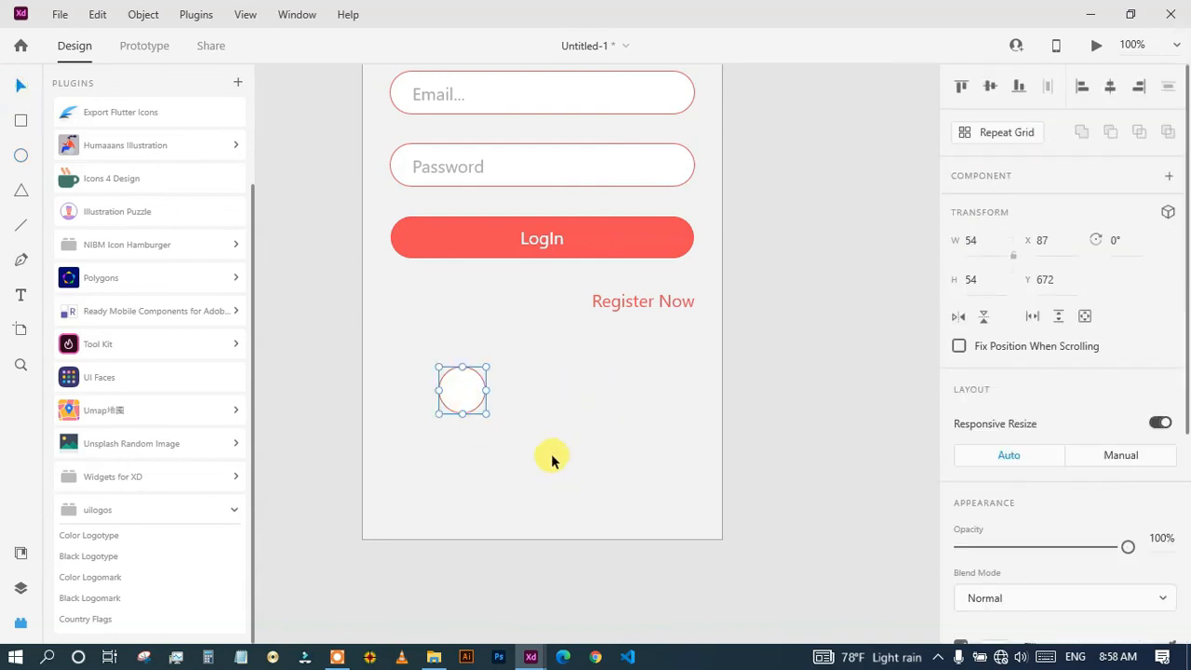
{"action": "key", "text": "alt"}
{"action": "left_click_drag", "start_coordinate": [466, 394], "coordinate": [593, 396]}
{"action": "left_click_drag", "start_coordinate": [601, 451], "coordinate": [413, 375]}
{"action": "mouse_move", "coordinate": [467, 395]}
{"action": "left_mouse_down"}
{"action": "mouse_move", "coordinate": [497, 399]}
{"action": "mouse_move", "coordinate": [487, 399]}
{"action": "left_mouse_up"}
{"action": "left_click", "coordinate": [476, 463]}
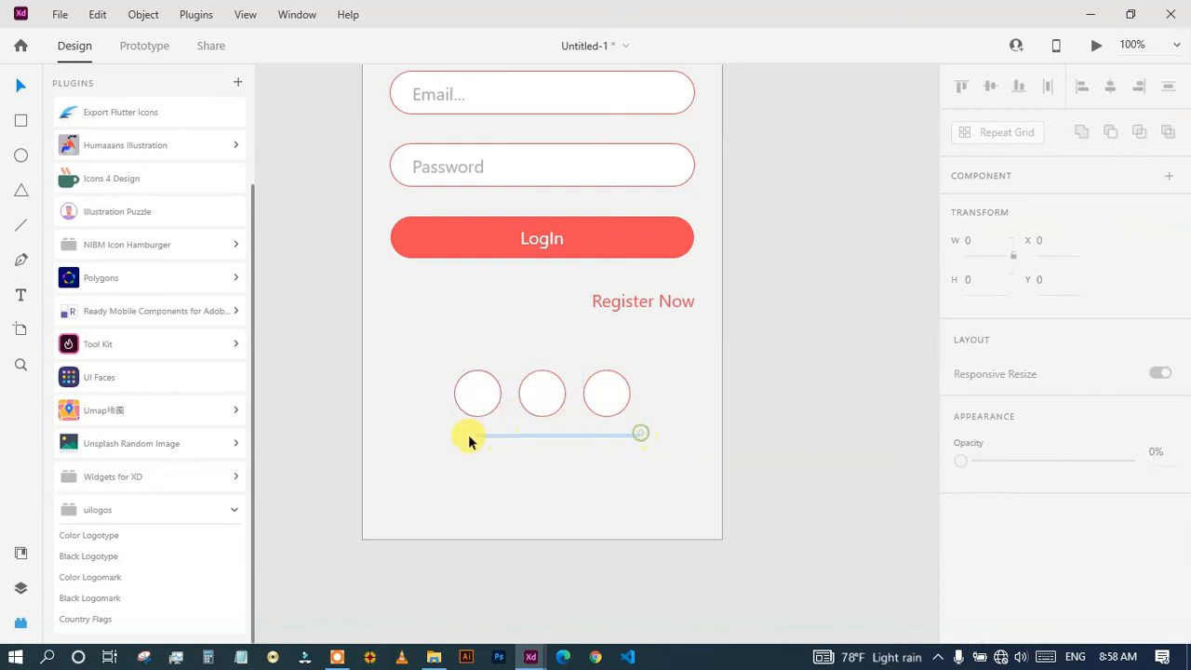
{"action": "left_click", "coordinate": [459, 393]}
{"action": "left_click", "coordinate": [529, 495]}
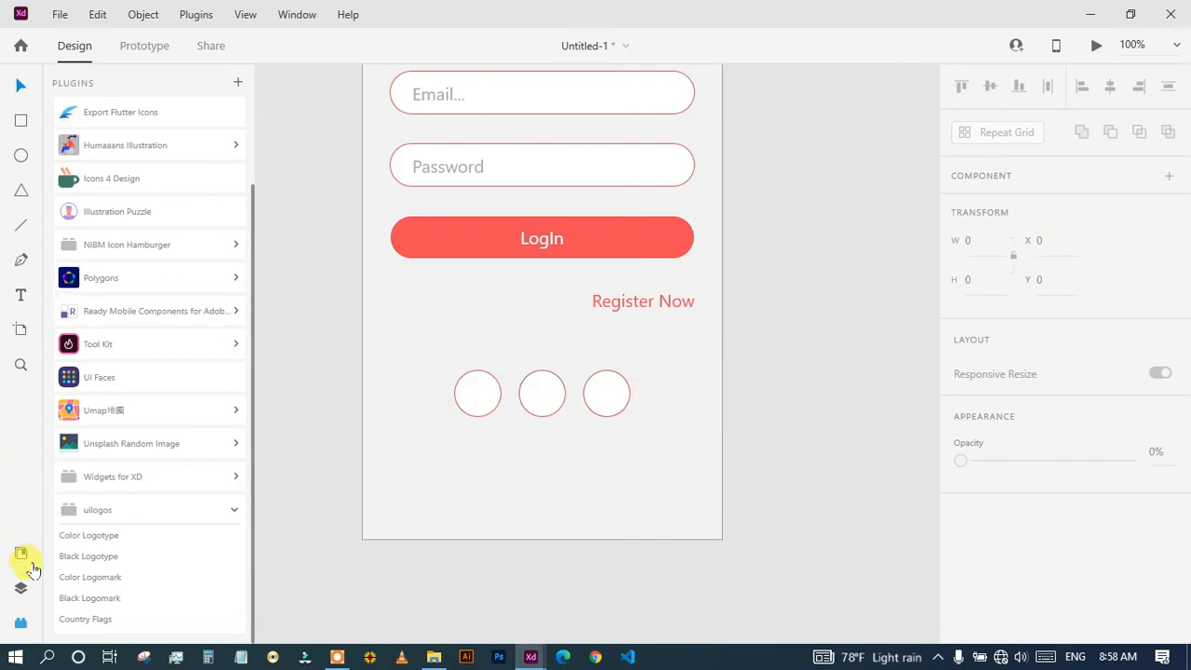
Find a Gmail icon with the Auto Icon plugin by searching "gmail" and place it at 36 px near the artboard's lower-right corner.
{"action": "scroll", "coordinate": [109, 527], "scroll_direction": "up", "scroll_amount": 3}
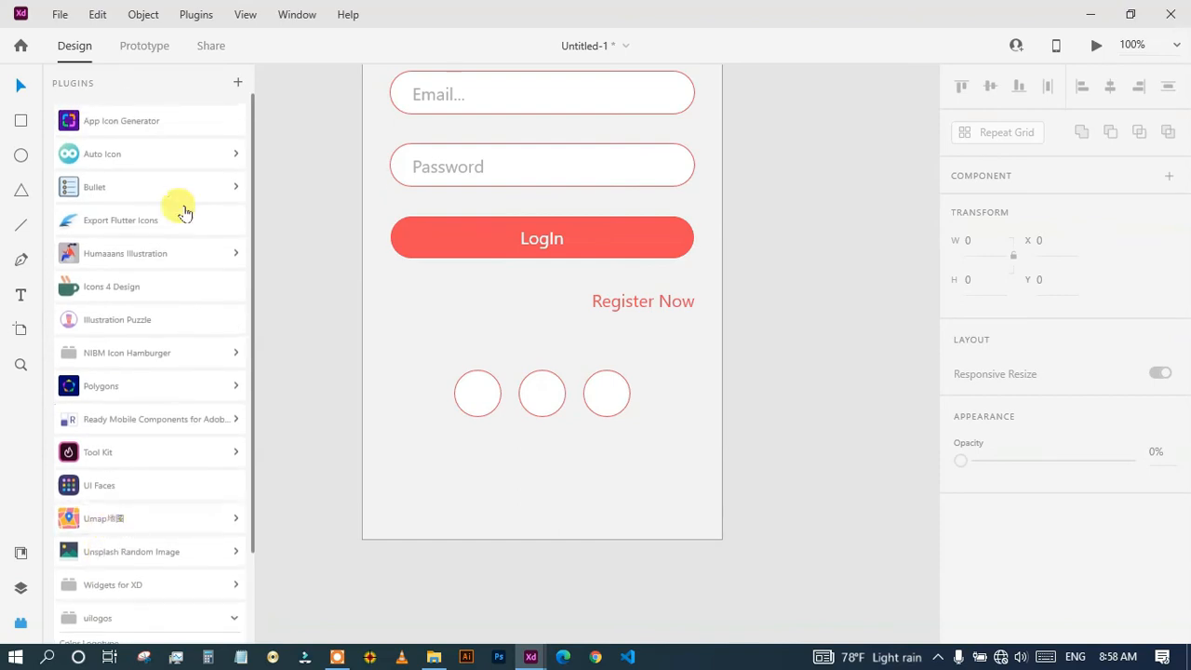
{"action": "left_click", "coordinate": [120, 159]}
{"action": "left_click", "coordinate": [121, 179]}
{"action": "left_click", "coordinate": [121, 245]}
{"action": "type", "text": "gmail"}
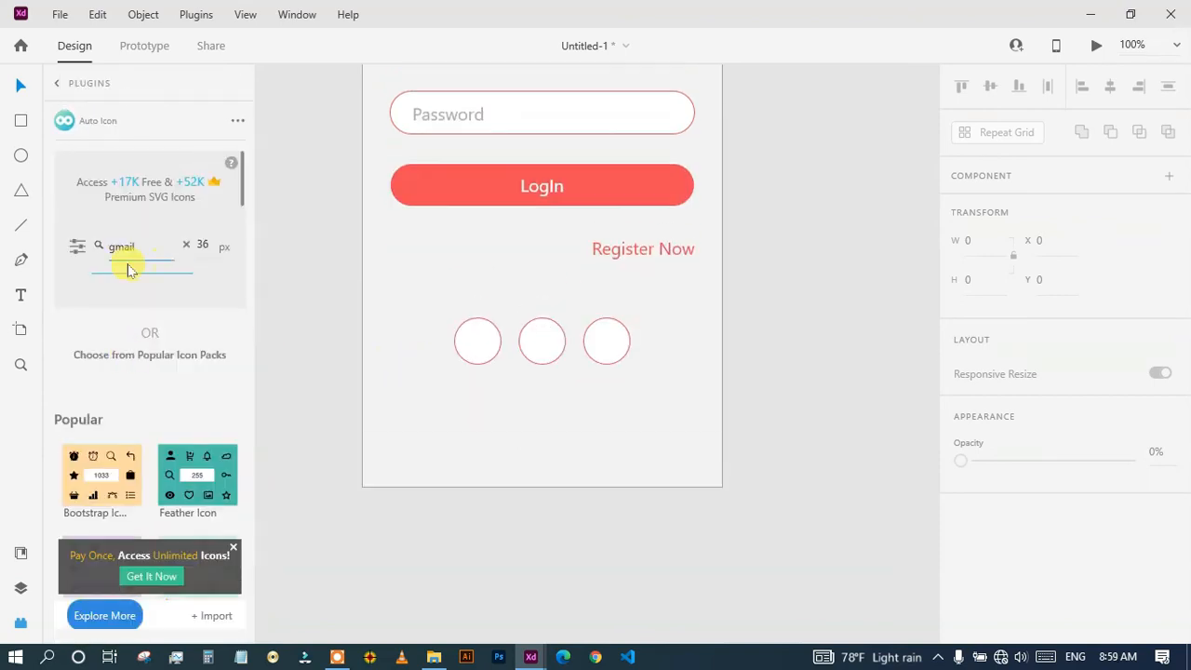
{"action": "left_click_drag", "start_coordinate": [542, 94], "coordinate": [687, 448]}
Search Auto Icon for "face" and "whats" and place a Facebook and a WhatsApp icon beside the Gmail icon below the circles.
{"action": "double_click", "coordinate": [130, 247]}
{"action": "type", "text": "face"}
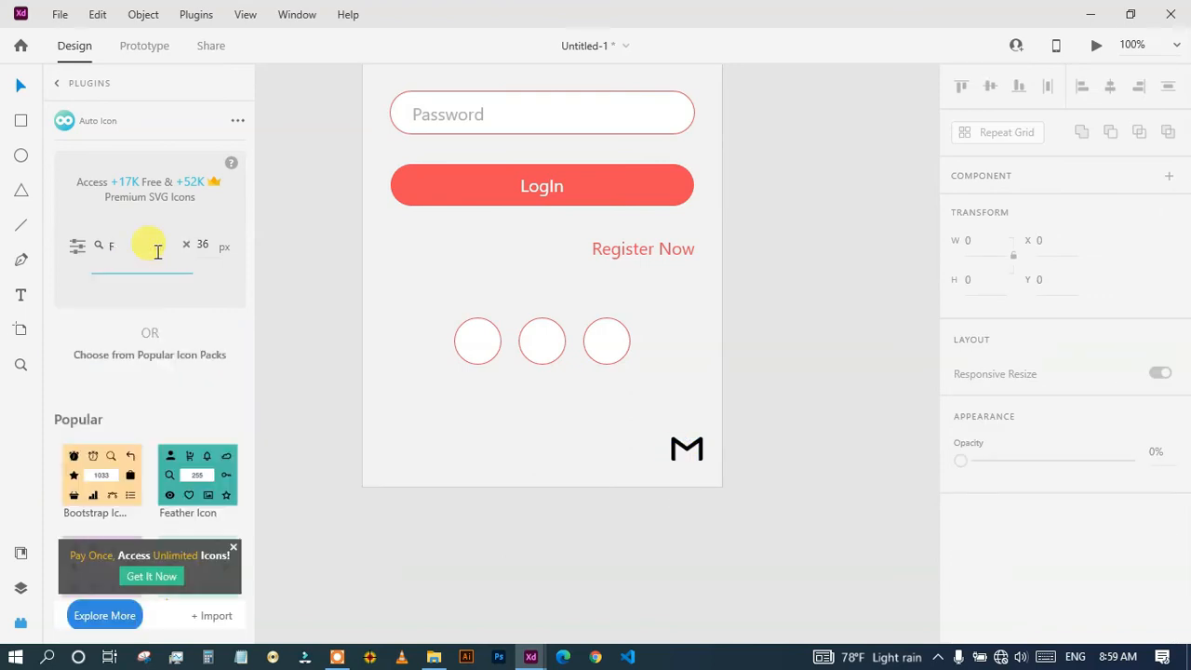
{"action": "left_click_drag", "start_coordinate": [173, 436], "coordinate": [563, 488]}
{"action": "double_click", "coordinate": [112, 245]}
{"action": "type", "text": "whats"}
{"action": "left_click_drag", "start_coordinate": [174, 358], "coordinate": [545, 471]}
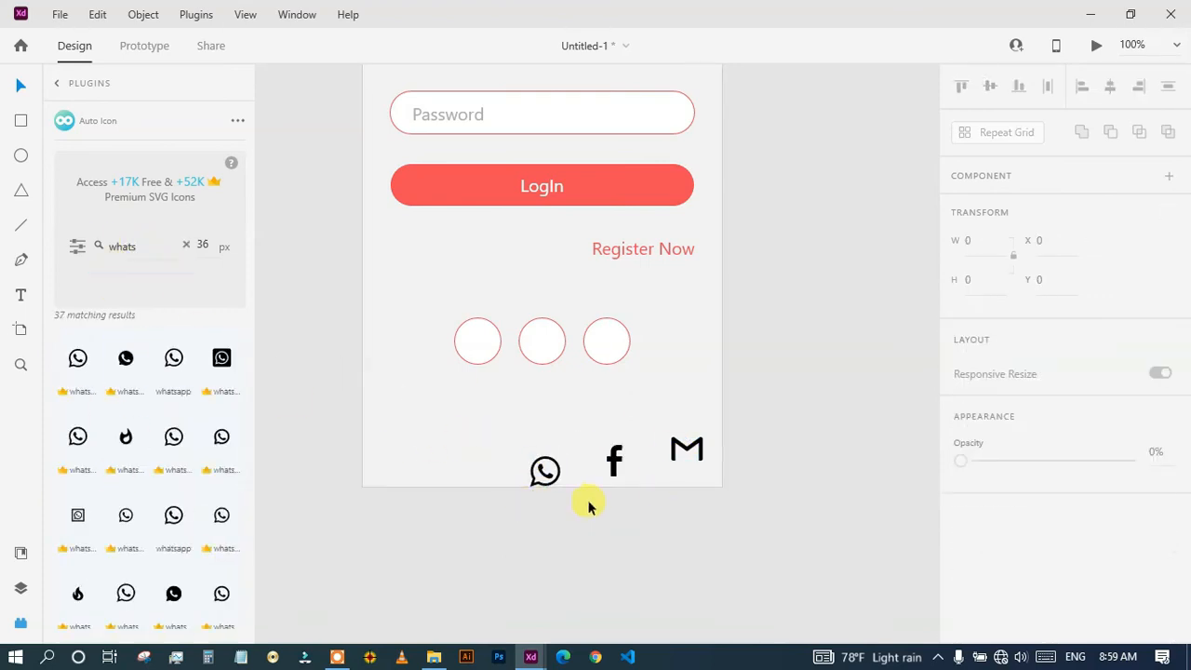
Move the Gmail, Facebook and WhatsApp icons into the centres of the first, second and third circles.
{"action": "left_click", "coordinate": [186, 245]}
{"action": "left_click", "coordinate": [547, 465]}
{"action": "scroll", "coordinate": [558, 453], "scroll_direction": "up", "scroll_amount": 5}
{"action": "left_click_drag", "start_coordinate": [600, 370], "coordinate": [548, 474]}
{"action": "left_click_drag", "start_coordinate": [794, 552], "coordinate": [351, 319]}
{"action": "left_click", "coordinate": [344, 328]}
{"action": "left_click", "coordinate": [376, 398], "text": "shift"}
{"action": "left_click_drag", "start_coordinate": [640, 602], "coordinate": [474, 313]}
{"action": "left_click_drag", "start_coordinate": [482, 597], "coordinate": [621, 314]}
Fill all three social icons with the design's red-orange, sampled from the artboard.
{"action": "left_click", "coordinate": [475, 313], "text": "shift"}
{"action": "left_click", "coordinate": [333, 313], "text": "shift"}
{"action": "scroll", "coordinate": [1097, 428], "scroll_direction": "down", "scroll_amount": 3}
{"action": "left_click", "coordinate": [1169, 445]}
{"action": "left_click", "coordinate": [645, 120]}
{"action": "left_click", "coordinate": [985, 445]}
{"action": "left_click", "coordinate": [565, 409]}
{"action": "left_click", "coordinate": [566, 408], "text": "alt"}
{"action": "left_click", "coordinate": [566, 408], "text": "alt"}
{"action": "left_click", "coordinate": [566, 409], "text": "alt"}
{"action": "left_click", "coordinate": [565, 408], "text": "alt"}
{"action": "left_click", "coordinate": [1175, 45]}
{"action": "left_click", "coordinate": [1116, 149]}
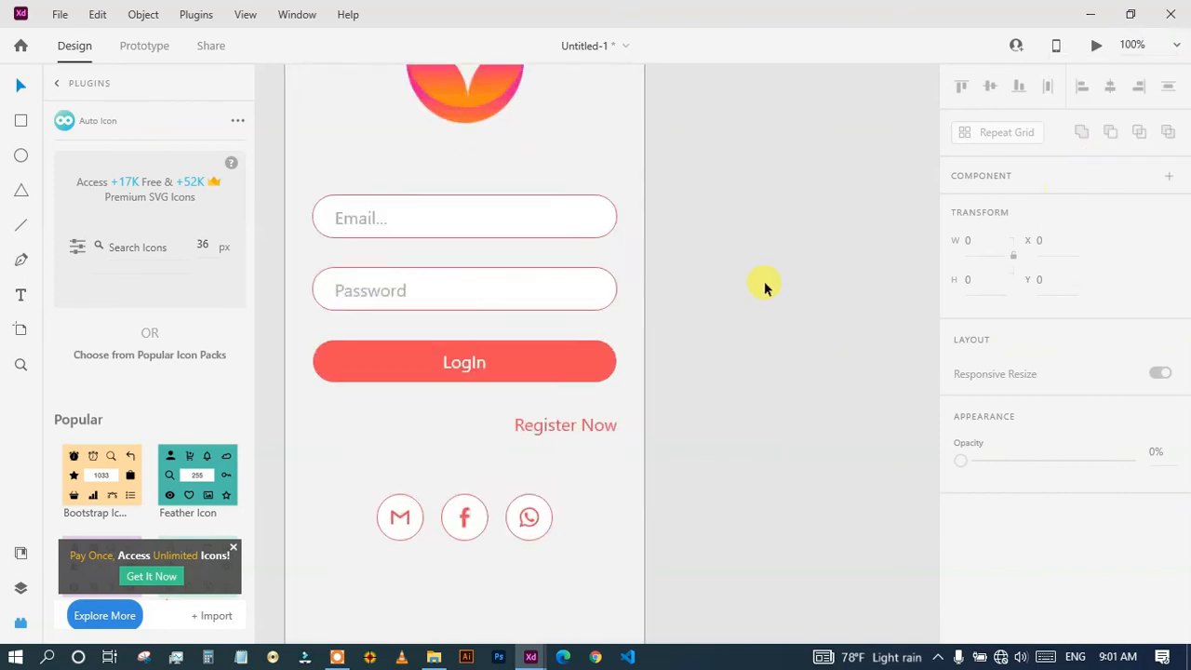
Add a drop shadow to the LogIn button's rounded rectangle.
{"action": "left_click_drag", "start_coordinate": [766, 287], "coordinate": [825, 309]}
{"action": "left_click", "coordinate": [584, 383]}
{"action": "scroll", "coordinate": [1054, 425], "scroll_direction": "down", "scroll_amount": 4}
{"action": "double_click", "coordinate": [637, 380]}
{"action": "scroll", "coordinate": [986, 484], "scroll_direction": "down", "scroll_amount": 4}
{"action": "left_click", "coordinate": [960, 528]}
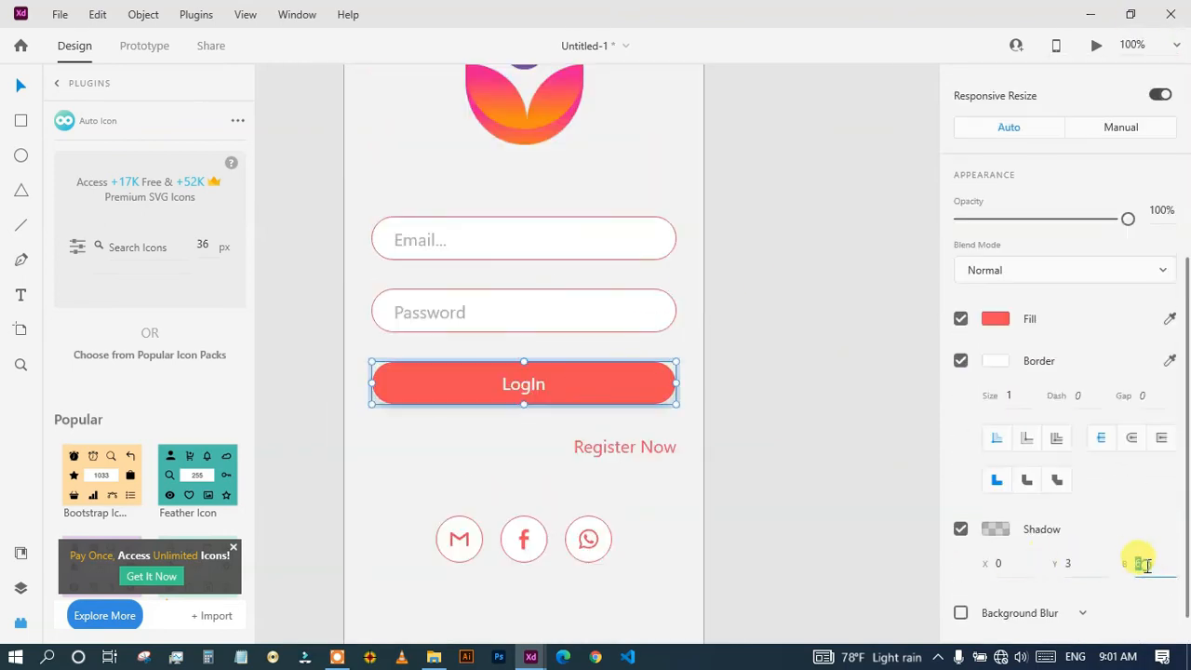
{"action": "left_click", "coordinate": [454, 435]}
Remove the LogIn button's border and set its shadow's Y offset to 9 and blur to 15.
{"action": "double_click", "coordinate": [633, 384]}
{"action": "scroll", "coordinate": [986, 353], "scroll_direction": "down", "scroll_amount": 4}
{"action": "left_click", "coordinate": [960, 319]}
{"action": "left_click_drag", "start_coordinate": [1079, 521], "coordinate": [1075, 470]}
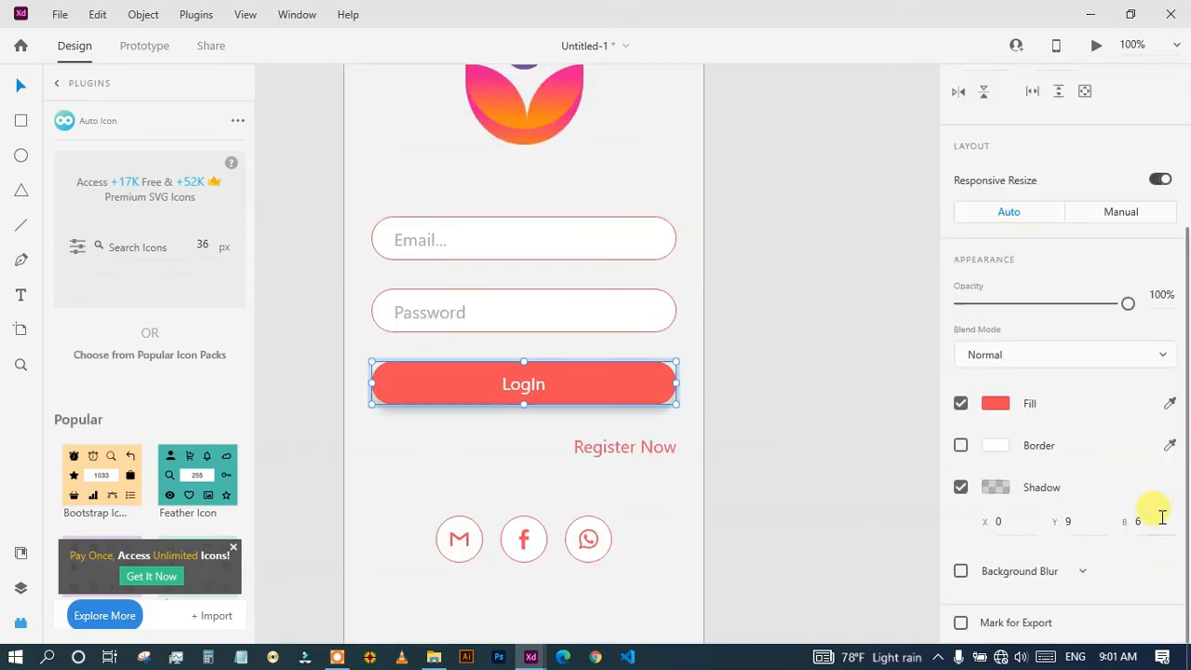
{"action": "left_click_drag", "start_coordinate": [1159, 517], "coordinate": [1151, 474]}
{"action": "left_click", "coordinate": [446, 435]}
Reduce the vertical offset of the LogIn button's shadow.
{"action": "double_click", "coordinate": [596, 379]}
{"action": "scroll", "coordinate": [988, 482], "scroll_direction": "down", "scroll_amount": 4}
{"action": "left_click", "coordinate": [1086, 529]}
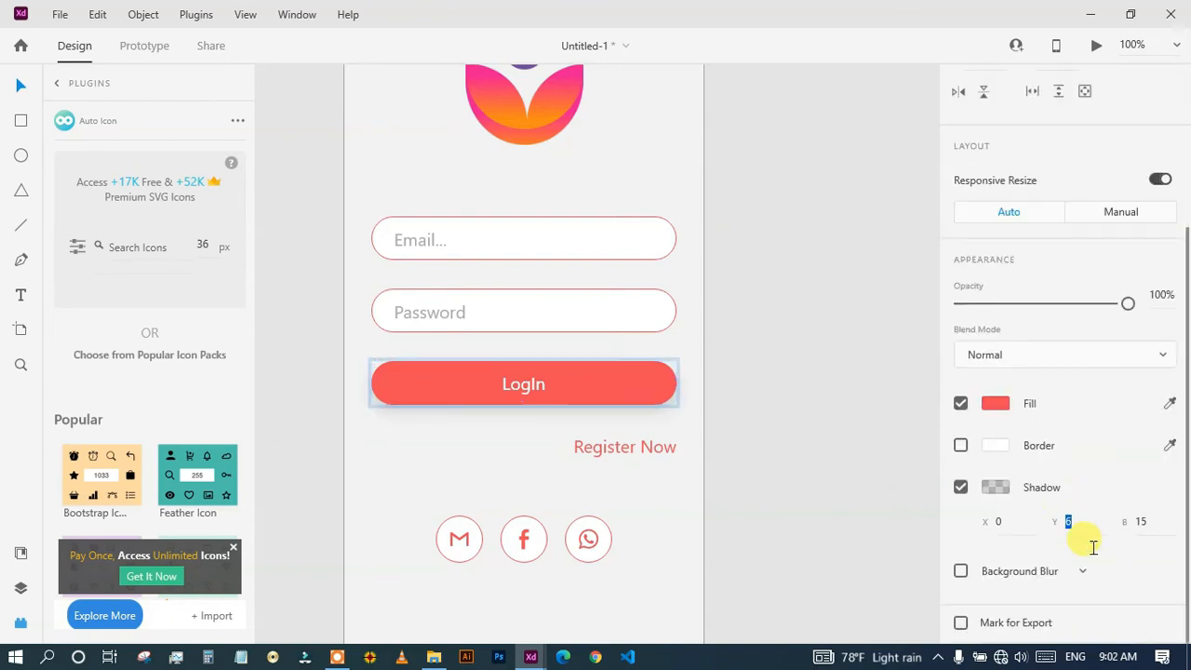
{"action": "left_click", "coordinate": [835, 509]}
Add a drop shadow to the Password field's rectangle and adjust its blur and vertical offset.
{"action": "left_click", "coordinate": [633, 305]}
{"action": "double_click", "coordinate": [637, 307]}
{"action": "scroll", "coordinate": [986, 484], "scroll_direction": "down", "scroll_amount": 4}
{"action": "left_click", "coordinate": [960, 528]}
{"action": "scroll", "coordinate": [1110, 558], "scroll_direction": "down", "scroll_amount": 2}
{"action": "left_click_drag", "start_coordinate": [1155, 521], "coordinate": [1146, 470]}
{"action": "left_click", "coordinate": [1077, 519]}
{"action": "left_click", "coordinate": [835, 446]}
Add a drop shadow with a blur of 15 to the Email field's rectangle.
{"action": "double_click", "coordinate": [611, 251]}
{"action": "scroll", "coordinate": [986, 484], "scroll_direction": "down", "scroll_amount": 4}
{"action": "left_click", "coordinate": [960, 528]}
{"action": "scroll", "coordinate": [1098, 539], "scroll_direction": "down", "scroll_amount": 2}
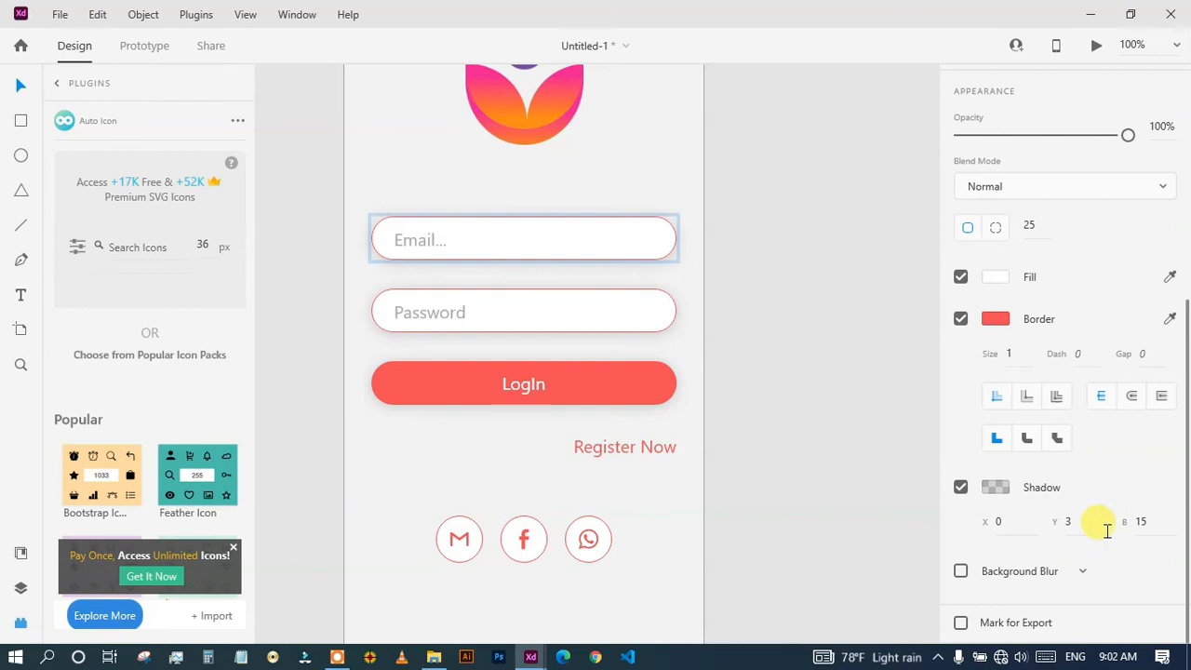
{"action": "left_click", "coordinate": [632, 573]}
Give the three social circles a shadow with Y offset 0 and blur 15.
{"action": "left_click", "coordinate": [442, 548]}
{"action": "scroll", "coordinate": [968, 520], "scroll_direction": "down", "scroll_amount": 4}
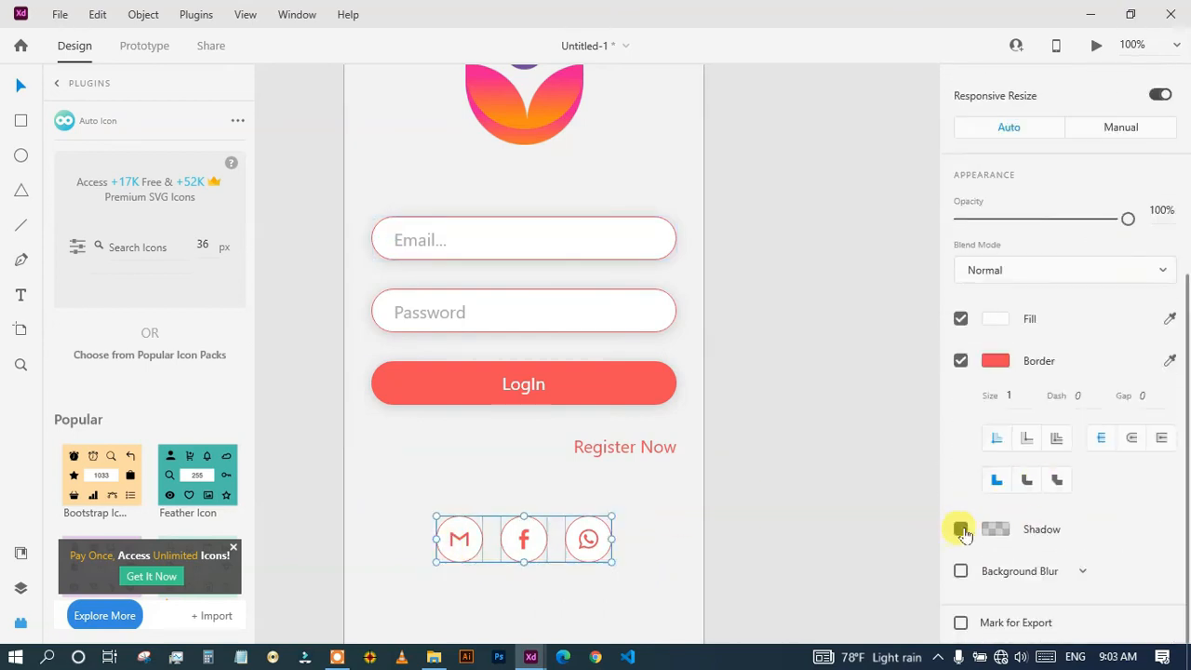
{"action": "left_click", "coordinate": [959, 528]}
{"action": "scroll", "coordinate": [967, 521], "scroll_direction": "down", "scroll_amount": 2}
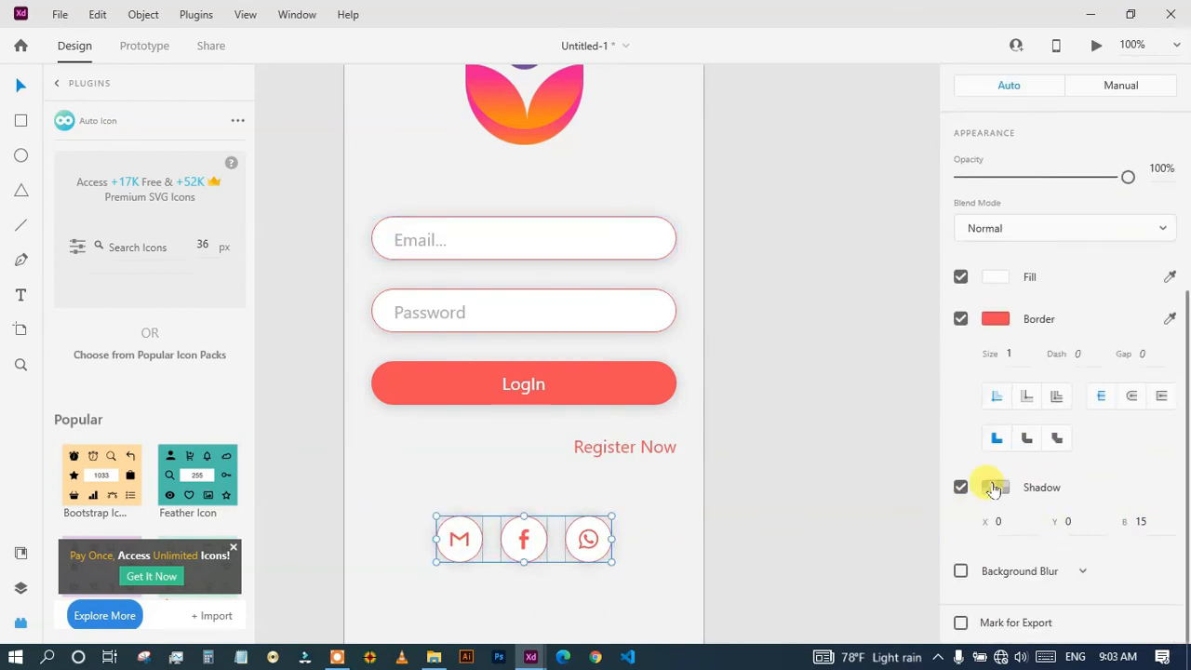
Change the circles' fill to a radial gradient with the saved swatch #F24B57 as its outer stop.
{"action": "left_click", "coordinate": [994, 276]}
{"action": "left_click", "coordinate": [806, 151]}
{"action": "left_click", "coordinate": [797, 226]}
{"action": "left_click", "coordinate": [938, 165]}
{"action": "left_click", "coordinate": [806, 410]}
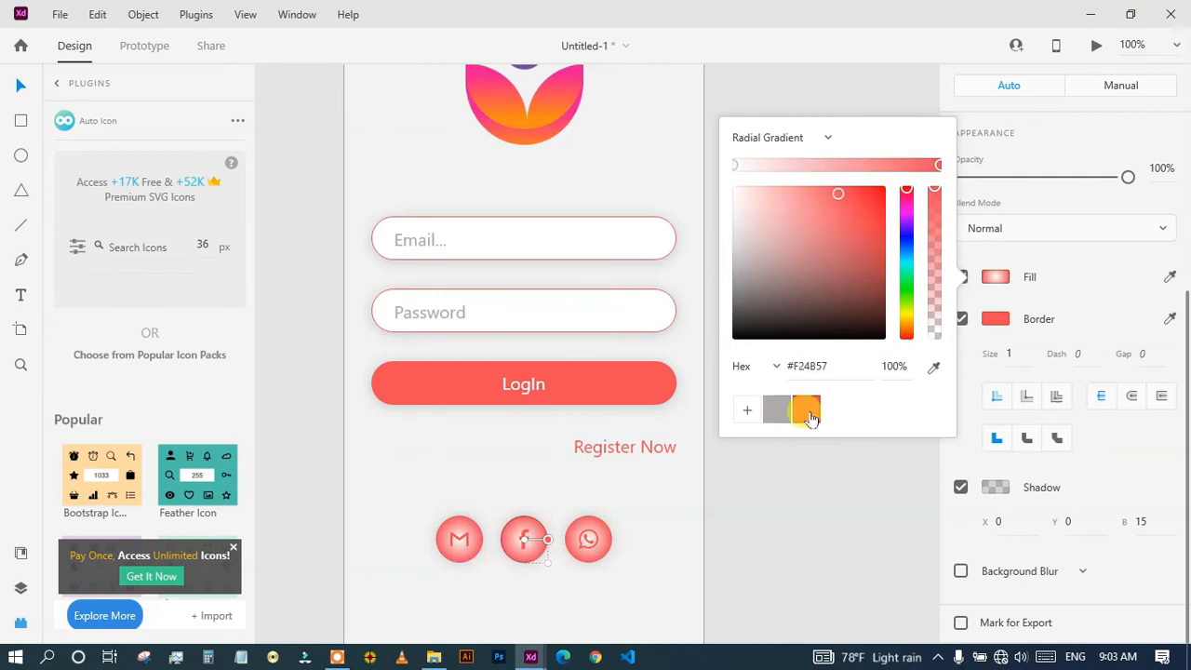
Add a near-white #F6F6F6 stop close to the gradient's outer end and lower the red outer stop's opacity to about 55%.
{"action": "left_click", "coordinate": [805, 165]}
{"action": "left_click_drag", "start_coordinate": [805, 164], "coordinate": [889, 171]}
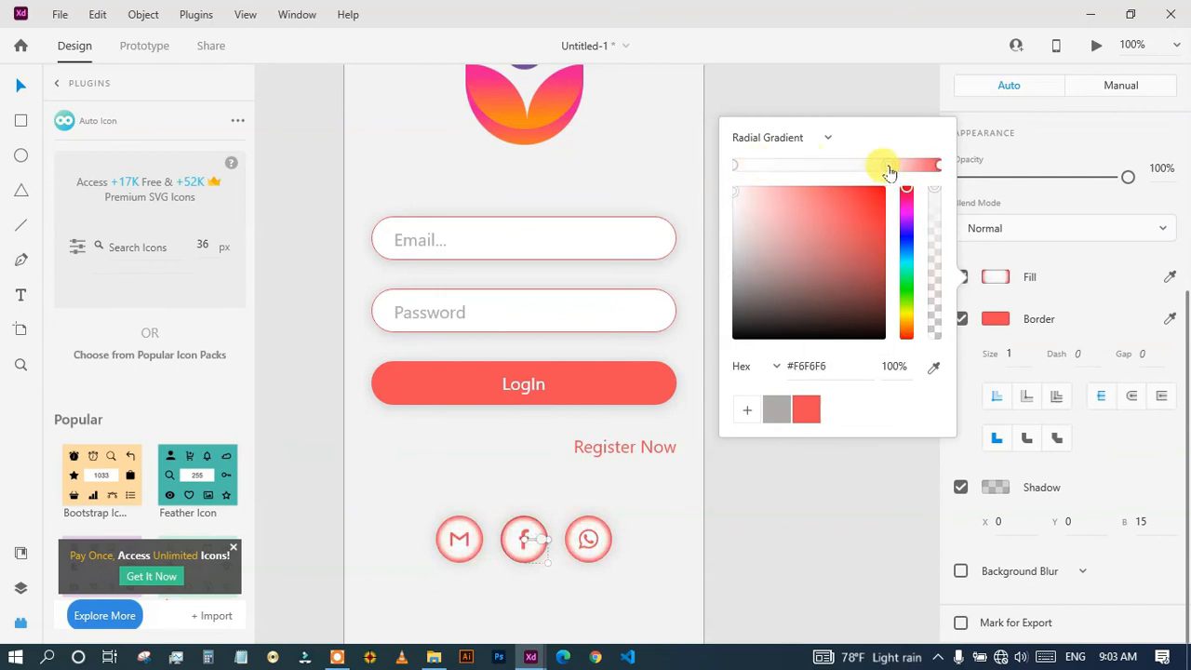
{"action": "left_click", "coordinate": [937, 165]}
{"action": "left_click_drag", "start_coordinate": [932, 233], "coordinate": [935, 267]}
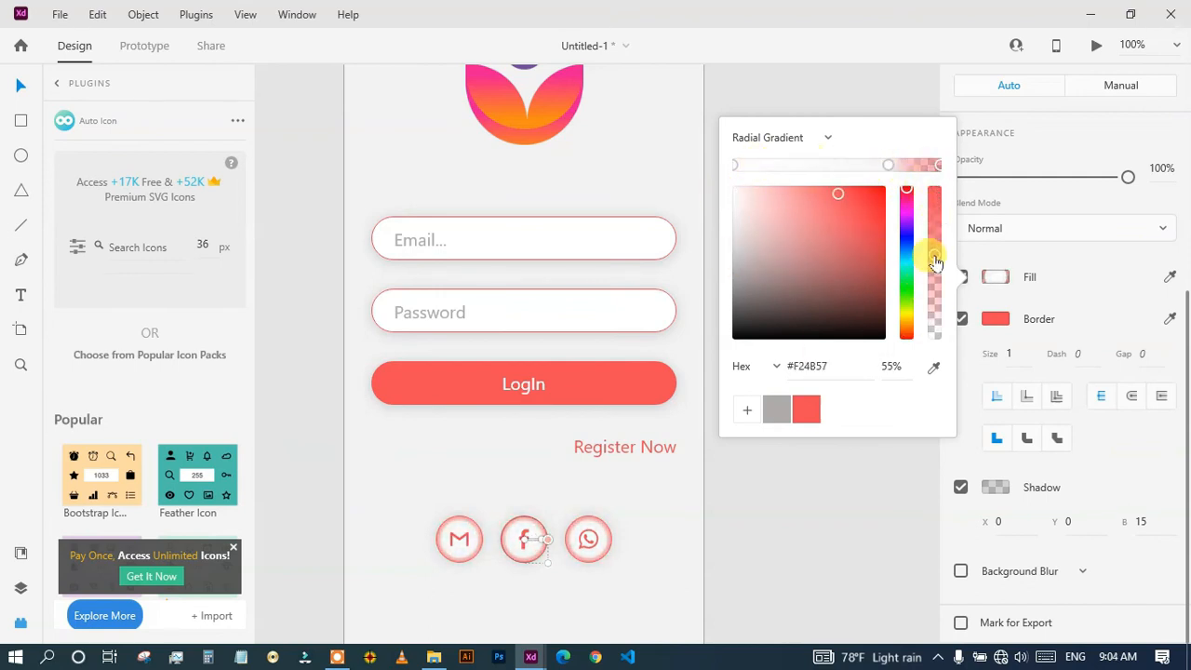
{"action": "left_click", "coordinate": [739, 480]}
Draw a closed Pen shape about 109 px high across the artboard's bottom, with three intermediate anchors along its upper edge.
{"action": "scroll", "coordinate": [659, 521], "scroll_direction": "down", "scroll_amount": 5}
{"action": "left_click_drag", "start_coordinate": [664, 533], "coordinate": [633, 511]}
{"action": "left_click_drag", "start_coordinate": [619, 460], "coordinate": [619, 466]}
{"action": "left_click", "coordinate": [538, 544]}
{"action": "scroll", "coordinate": [539, 546], "scroll_direction": "up", "scroll_amount": 2}
{"action": "left_click_drag", "start_coordinate": [623, 532], "coordinate": [602, 391]}
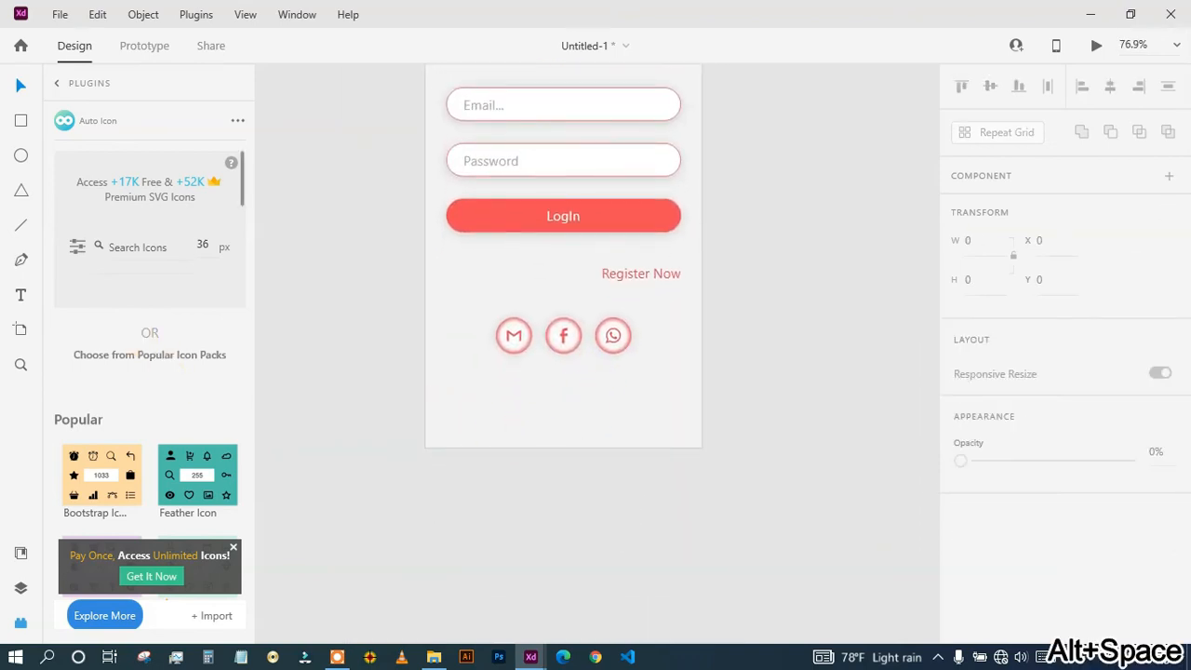
{"action": "left_click", "coordinate": [426, 373]}
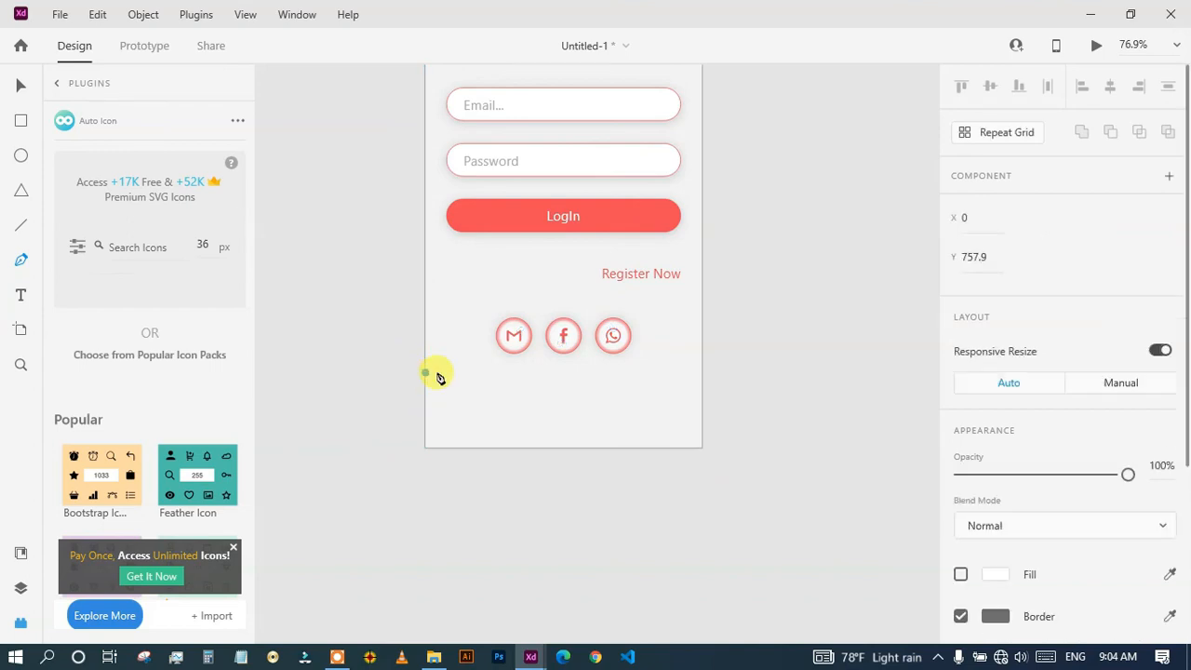
{"action": "left_click", "coordinate": [510, 373]}
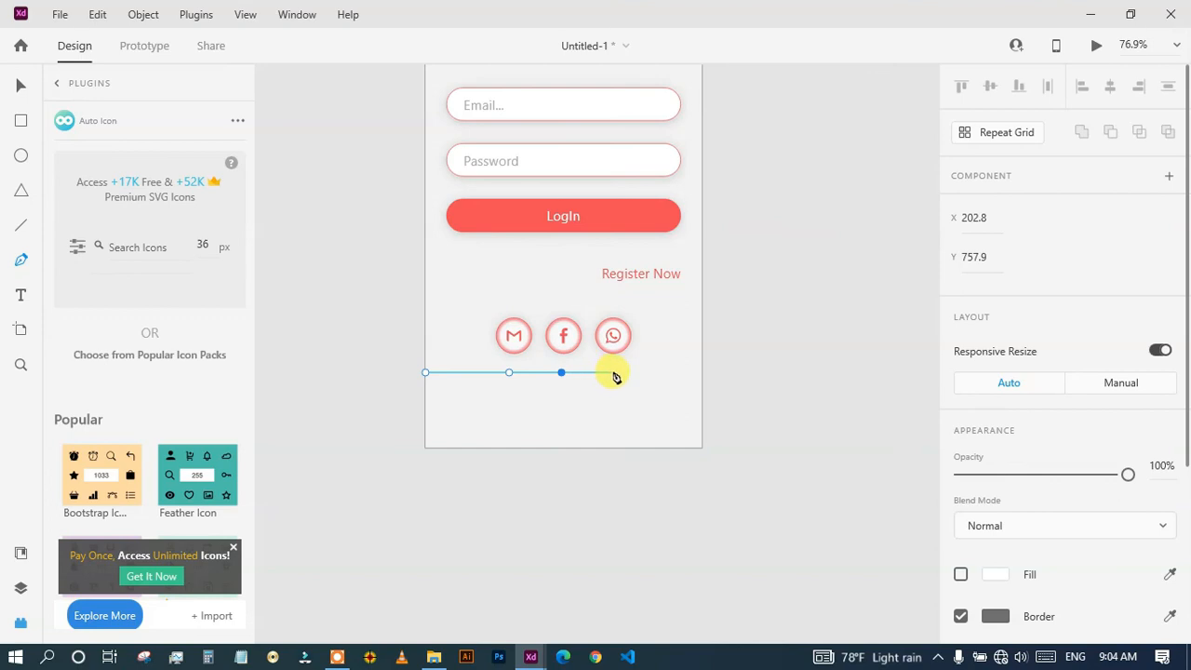
{"action": "left_click", "coordinate": [703, 373]}
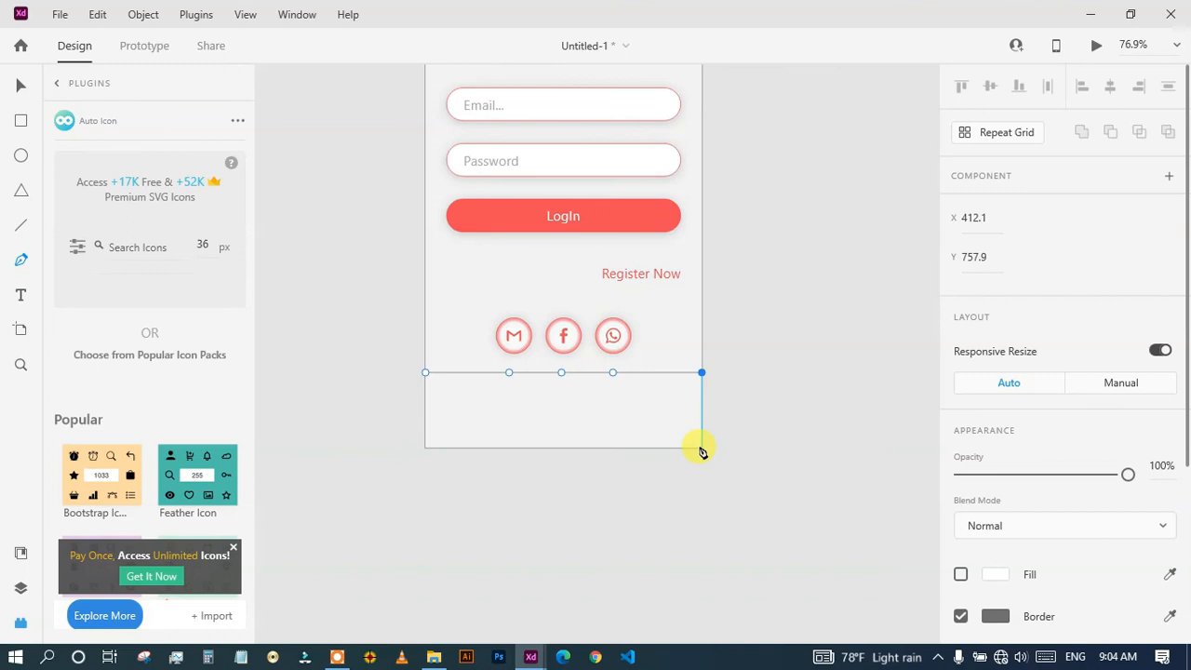
{"action": "left_click", "coordinate": [426, 447]}
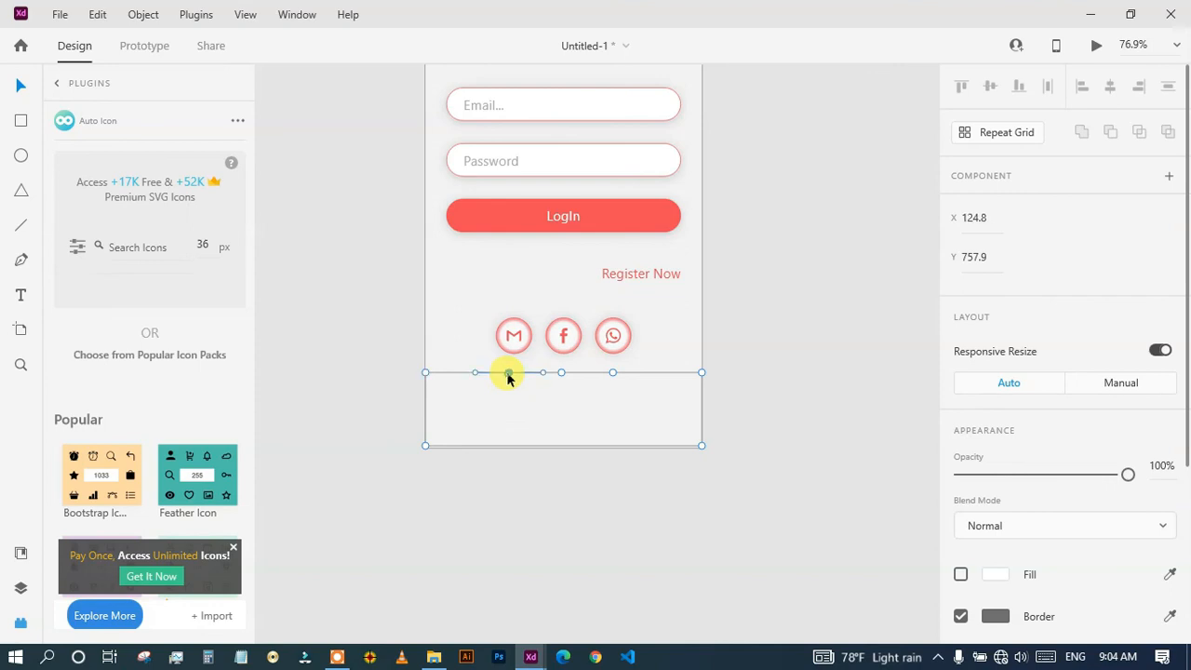
Shape the upper edge into a symmetrical wave by curving its outer two intermediate anchors downward and smoothing the middle anchor into a crest.
{"action": "left_click_drag", "start_coordinate": [504, 373], "coordinate": [492, 407]}
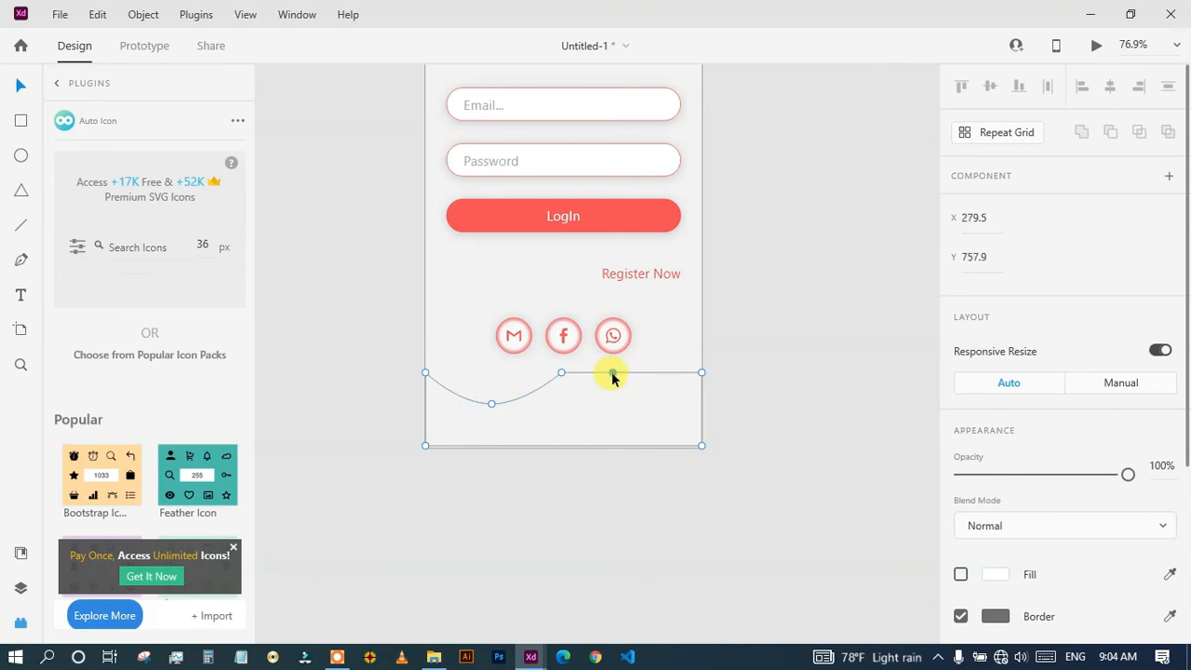
{"action": "left_click_drag", "start_coordinate": [612, 376], "coordinate": [636, 410]}
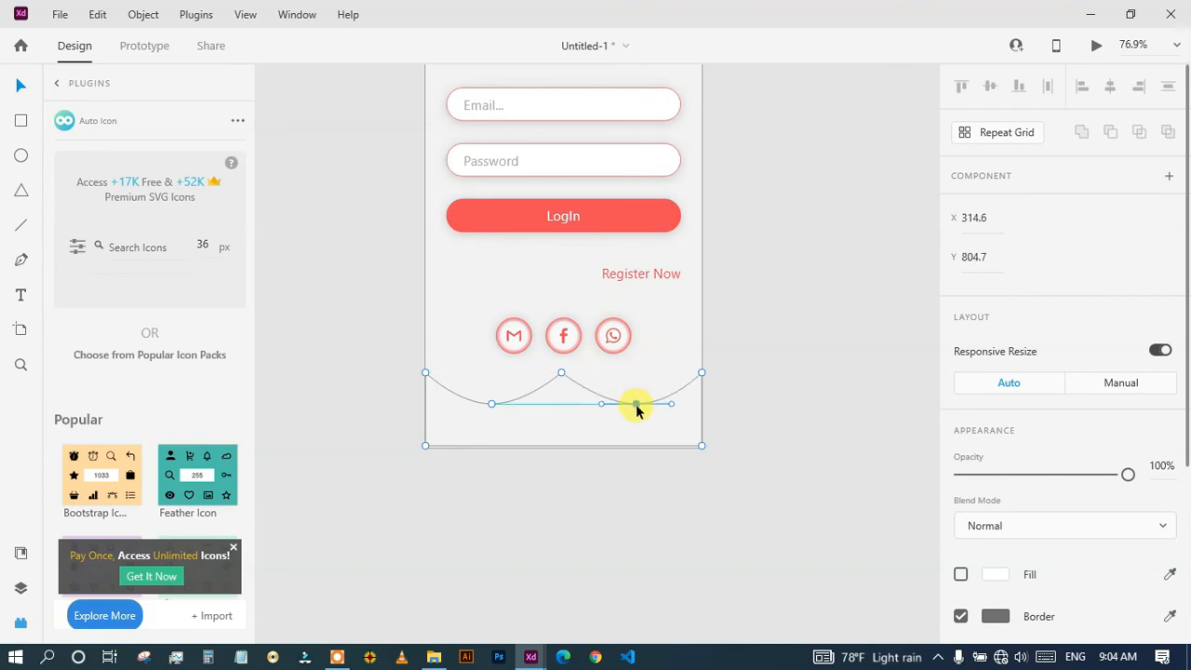
{"action": "left_click", "coordinate": [562, 374]}
{"action": "left_click", "coordinate": [569, 407]}
{"action": "left_click", "coordinate": [660, 394]}
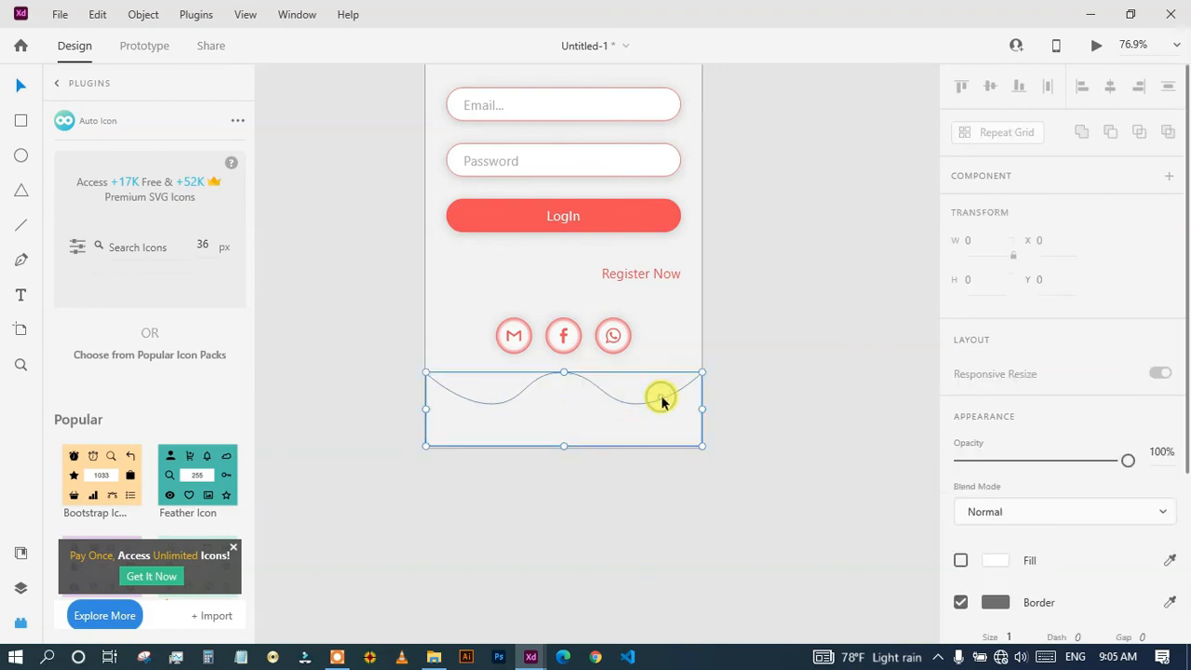
Fill the wave shape with the red sampled from the LogIn button and remove its border.
{"action": "scroll", "coordinate": [1031, 394], "scroll_direction": "down", "scroll_amount": 3}
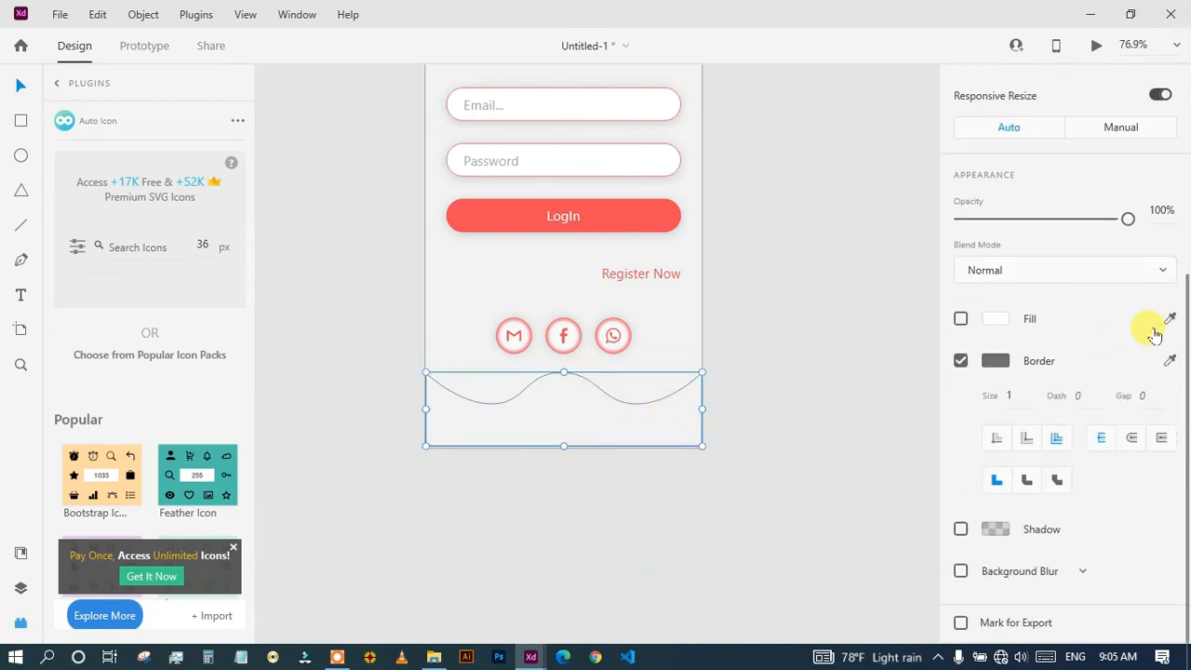
{"action": "left_click", "coordinate": [960, 319]}
{"action": "left_click", "coordinate": [960, 360]}
{"action": "scroll", "coordinate": [1018, 340], "scroll_direction": "up", "scroll_amount": 1}
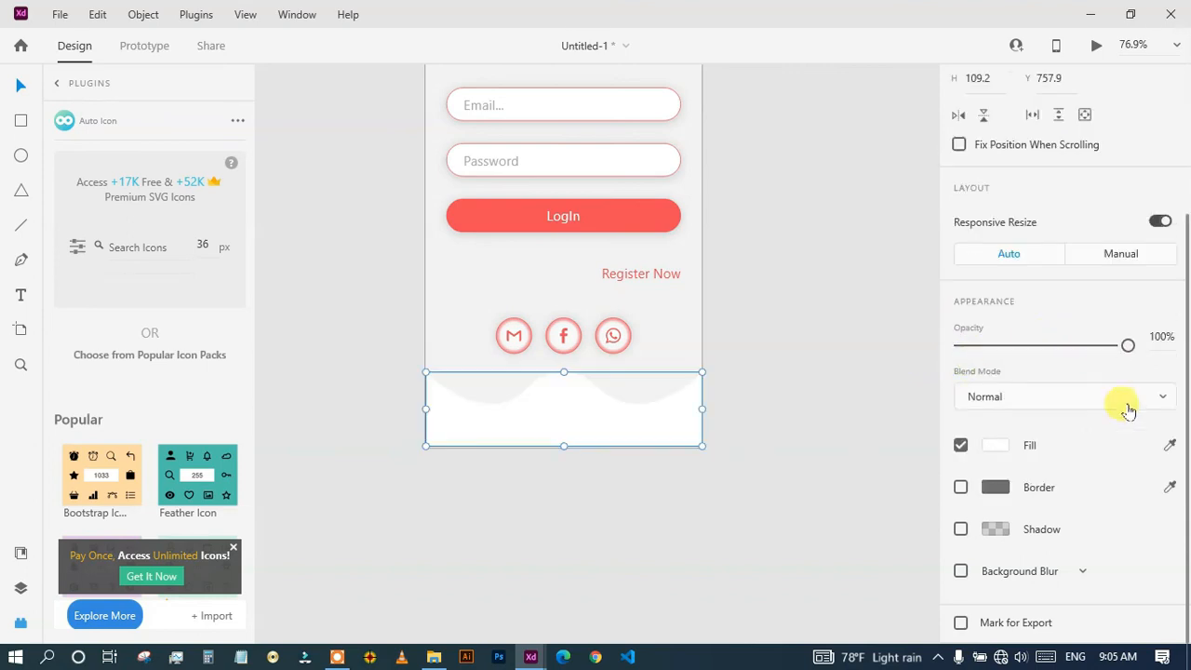
{"action": "left_click", "coordinate": [1169, 446]}
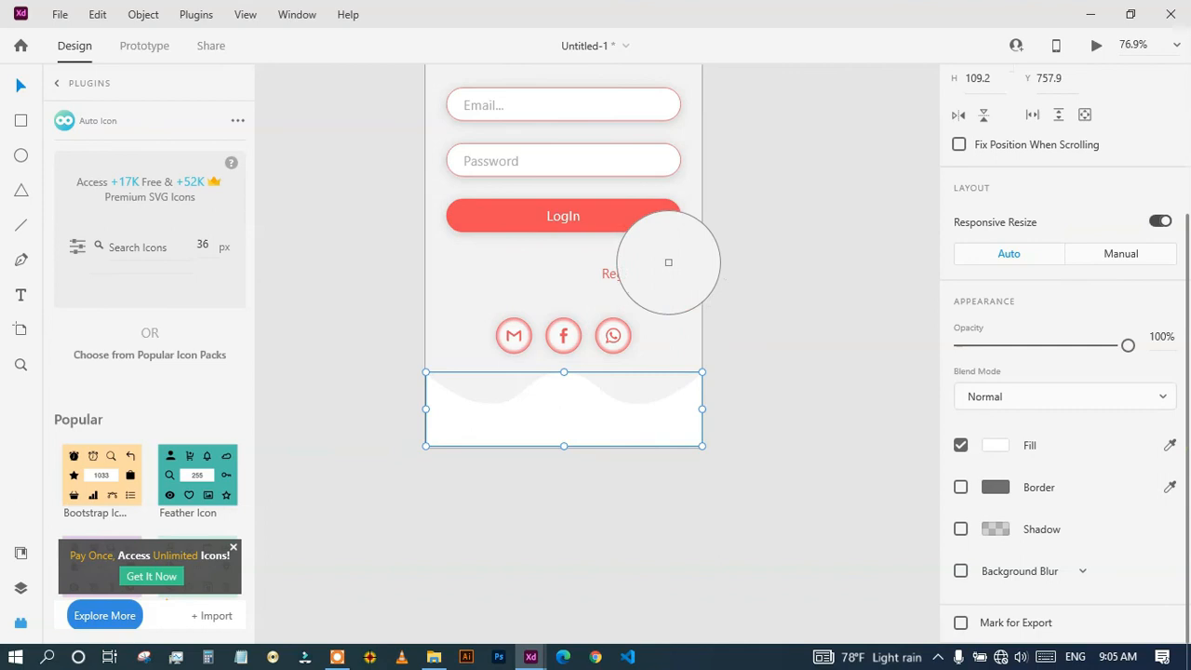
{"action": "left_click", "coordinate": [642, 223]}
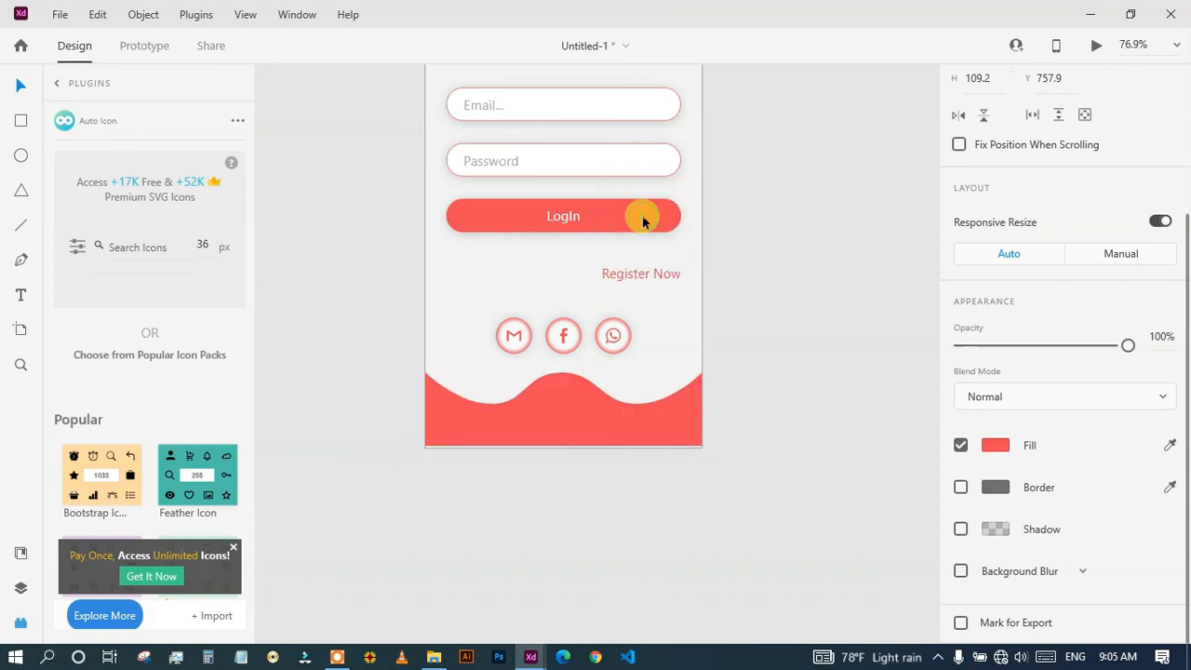
{"action": "left_click", "coordinate": [674, 329]}
Stretch the wave shape down to meet the artboard's bottom edge.
{"action": "left_click", "coordinate": [596, 409]}
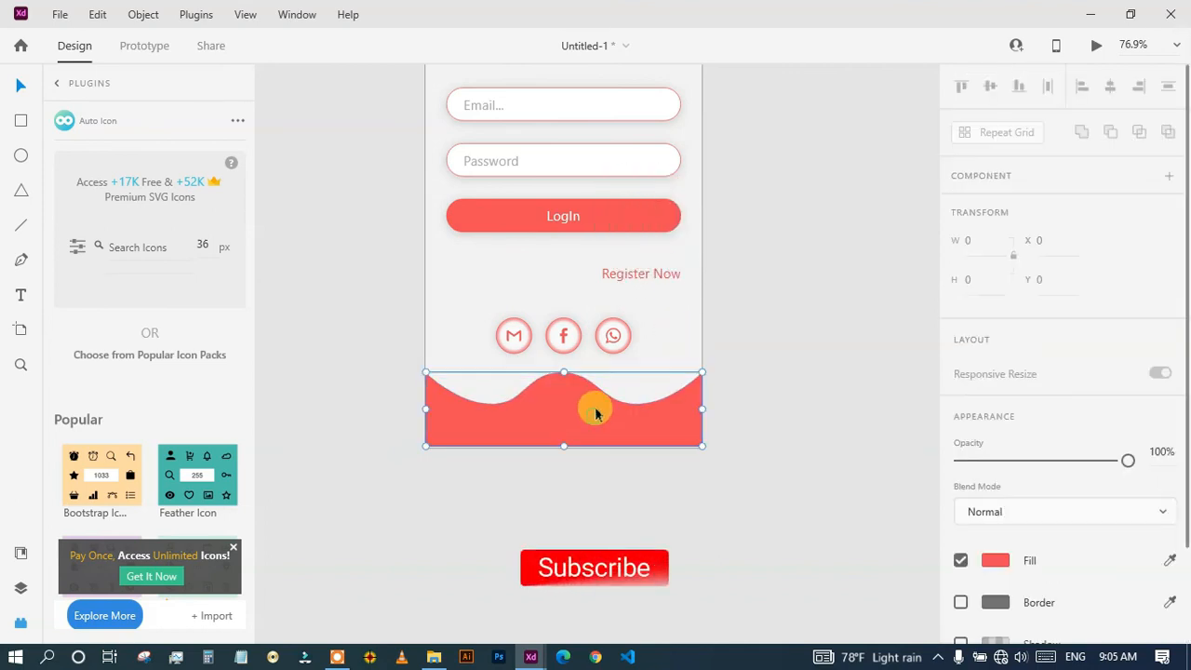
{"action": "left_click_drag", "start_coordinate": [565, 450], "coordinate": [564, 453]}
{"action": "left_click", "coordinate": [574, 466]}
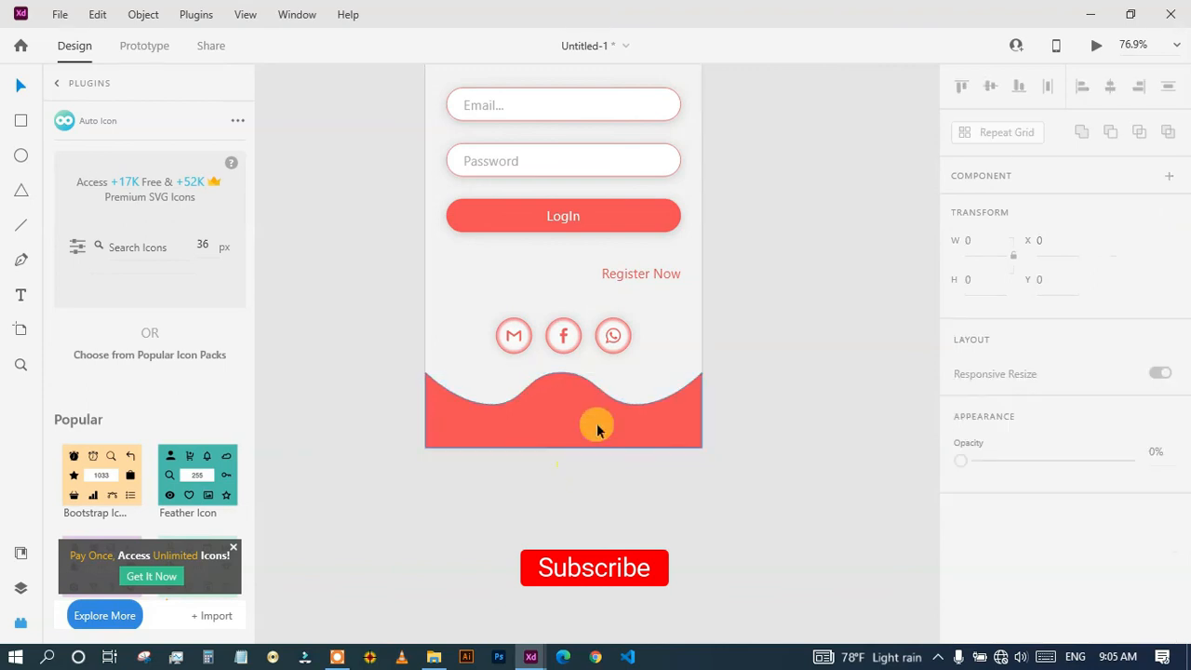
Examine the whole login screen's layout and spacing from logo to bottom wave.
{"action": "left_click", "coordinate": [653, 356], "text": "alt"}
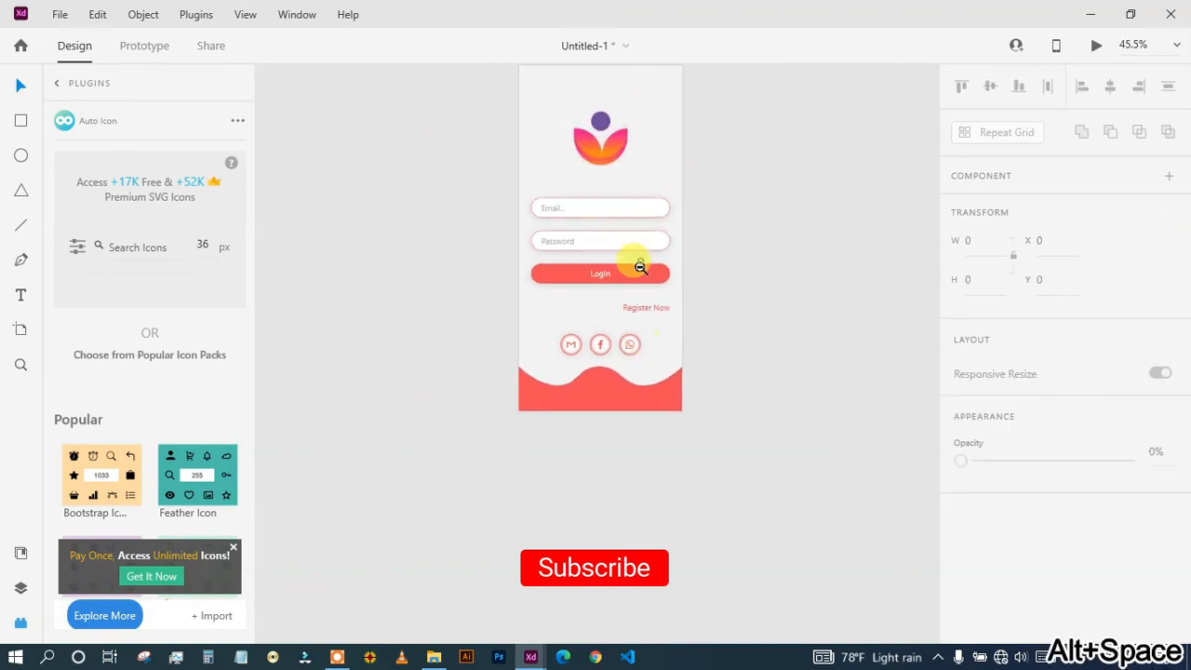
{"action": "scroll", "coordinate": [614, 351], "scroll_direction": "down", "scroll_amount": 1}
{"action": "scroll", "coordinate": [610, 309], "scroll_direction": "up", "scroll_amount": 2}
{"action": "left_click_drag", "start_coordinate": [602, 247], "coordinate": [568, 321]}
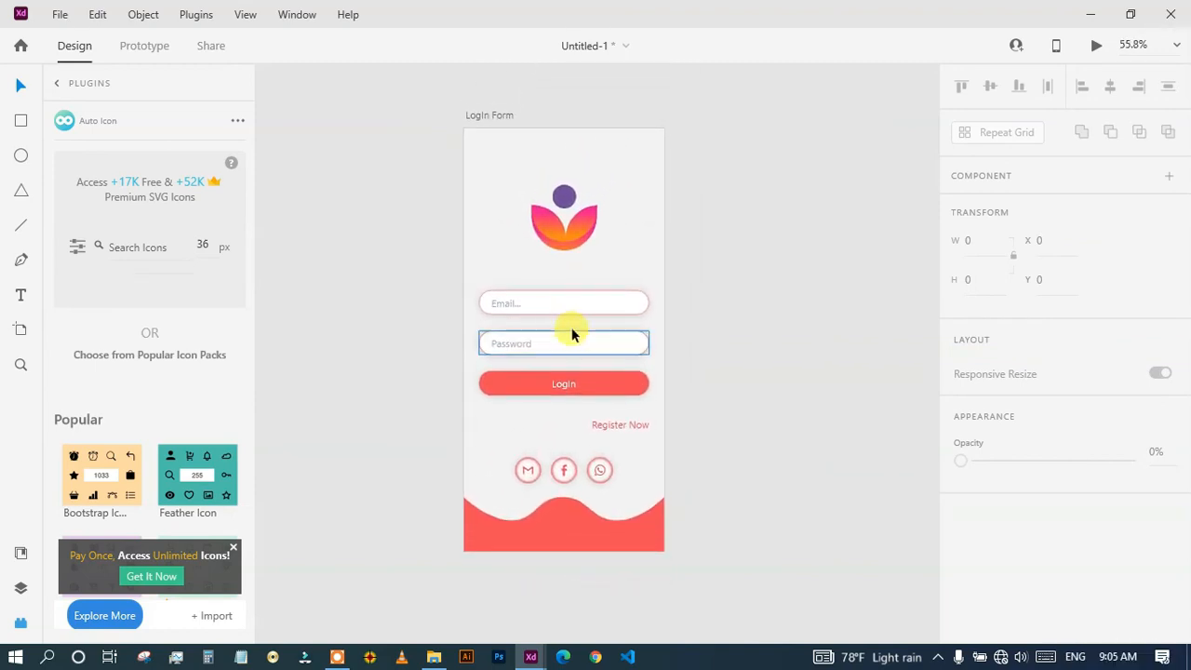
{"action": "scroll", "coordinate": [609, 482], "scroll_direction": "up", "scroll_amount": 2}
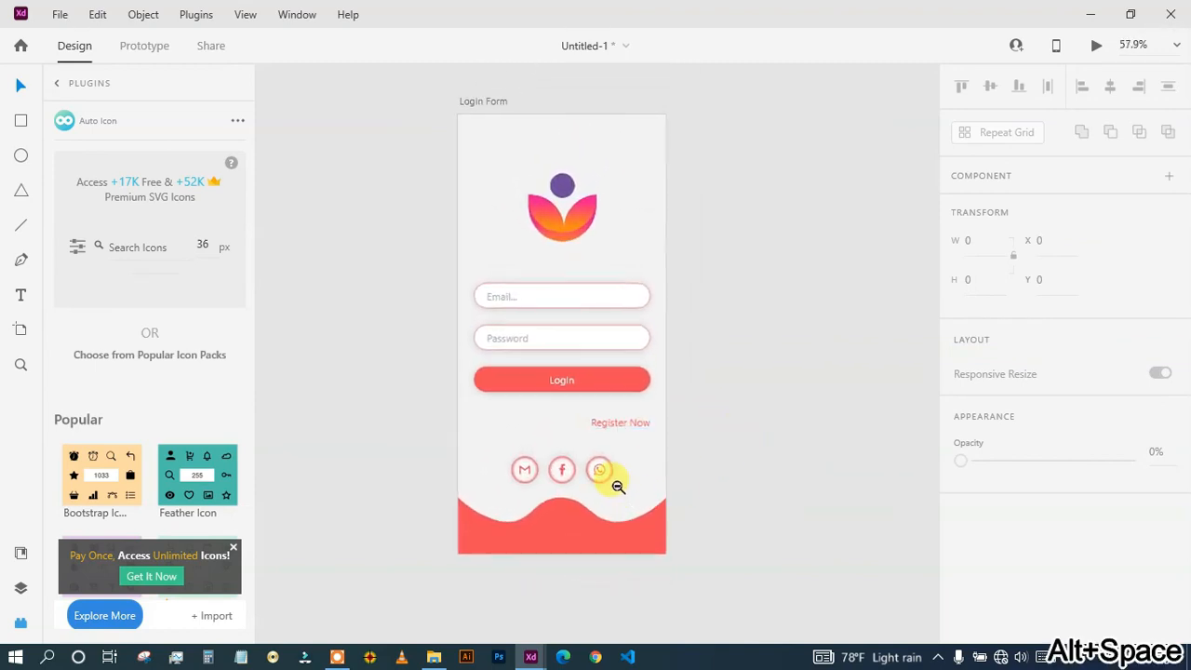
{"action": "scroll", "coordinate": [618, 486], "scroll_direction": "up", "scroll_amount": 2}
{"action": "scroll", "coordinate": [618, 485], "scroll_direction": "down", "scroll_amount": 2}
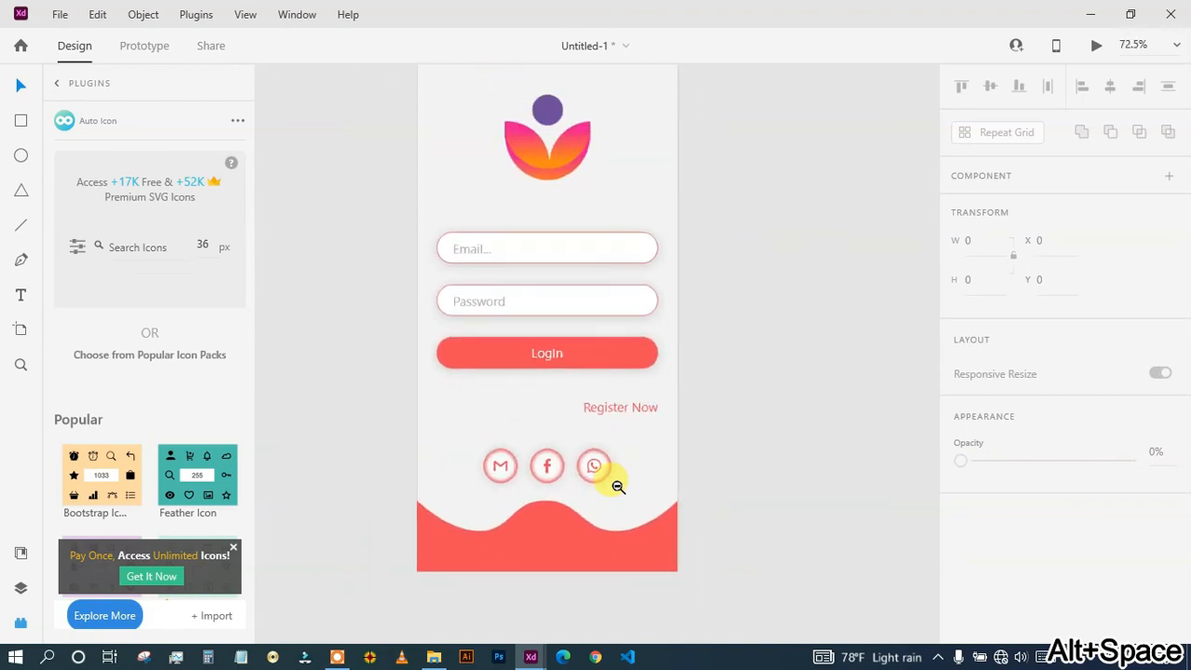
{"action": "scroll", "coordinate": [617, 485], "scroll_direction": "down", "scroll_amount": 2}
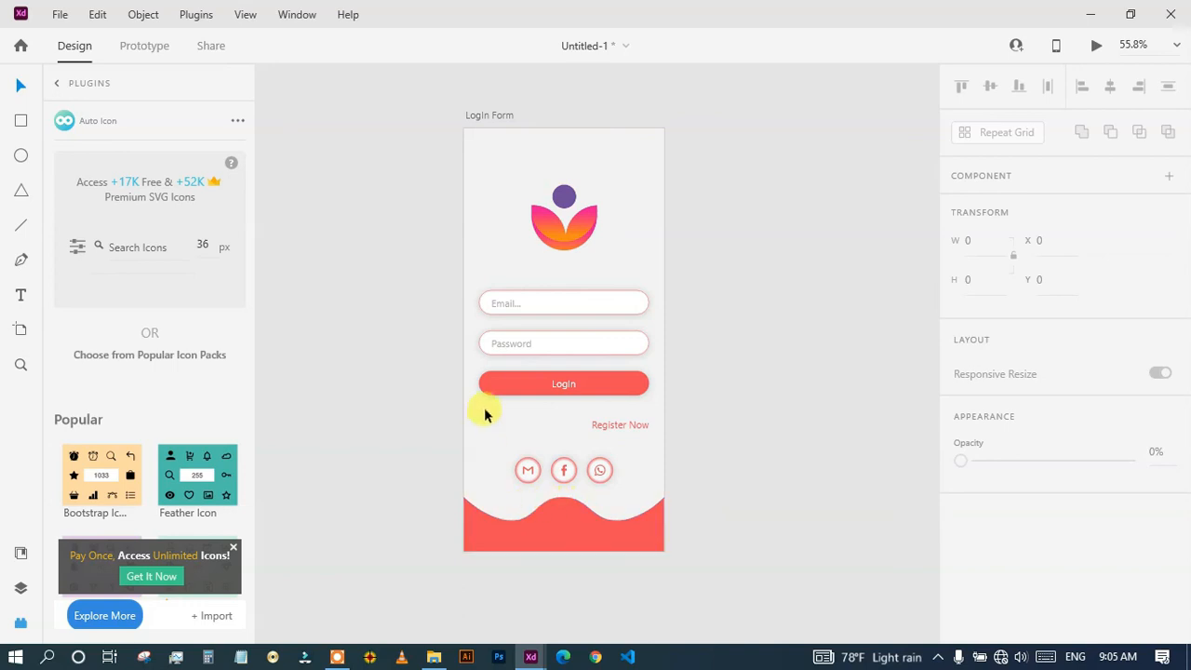
Shift the Email and Password fields, LogIn button and Register Now link slightly upward.
{"action": "left_click_drag", "start_coordinate": [511, 275], "coordinate": [527, 372]}
{"action": "left_click", "coordinate": [777, 367]}
{"action": "left_click", "coordinate": [639, 425]}
{"action": "left_click_drag", "start_coordinate": [639, 425], "coordinate": [639, 421]}
{"action": "left_click", "coordinate": [705, 378]}
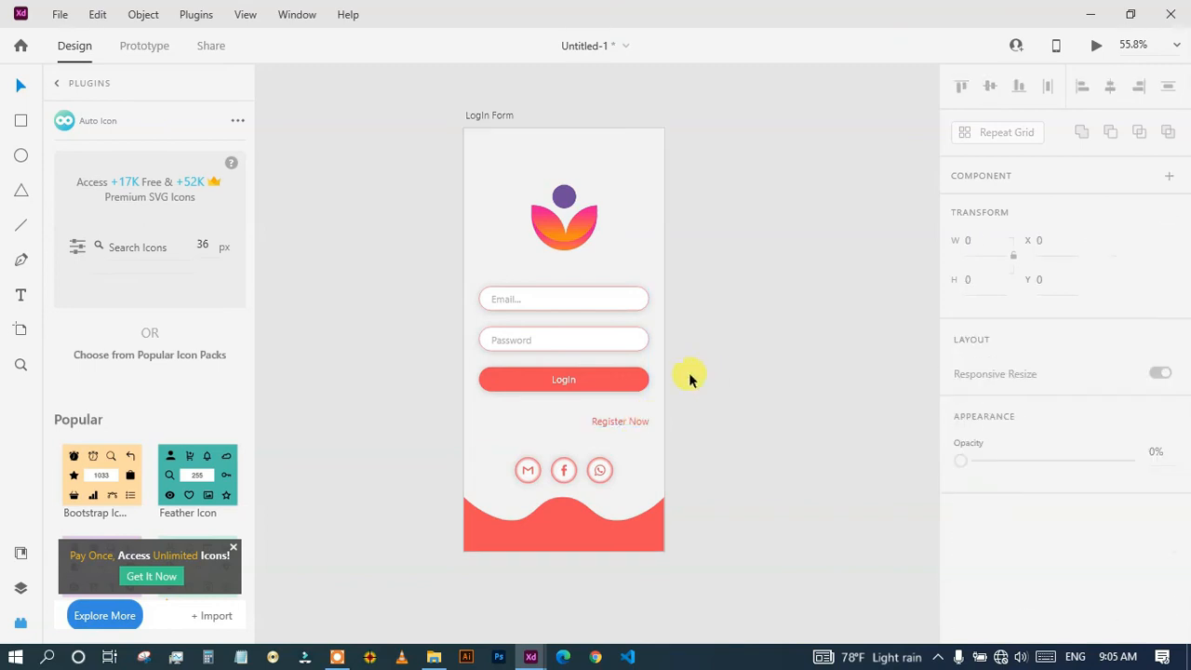
Move the logo slightly down to Y 120, keeping it horizontally centred on the artboard.
{"action": "left_click", "coordinate": [575, 241]}
{"action": "left_click_drag", "start_coordinate": [573, 241], "coordinate": [573, 244]}
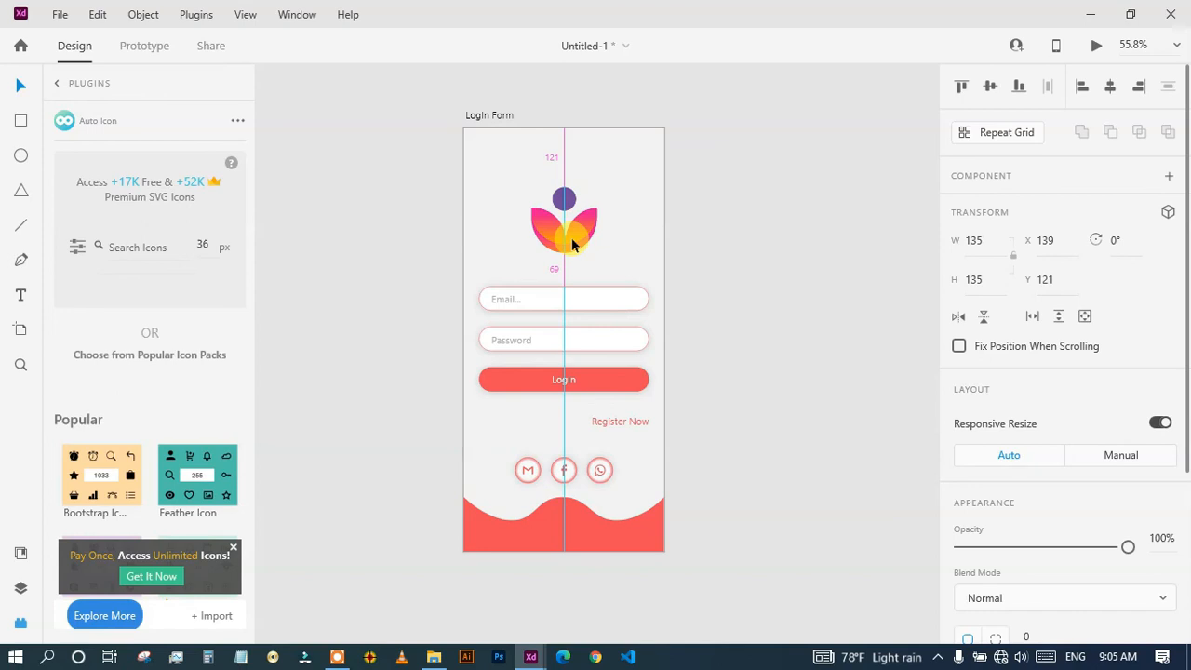
{"action": "left_click_drag", "start_coordinate": [573, 238], "coordinate": [572, 237]}
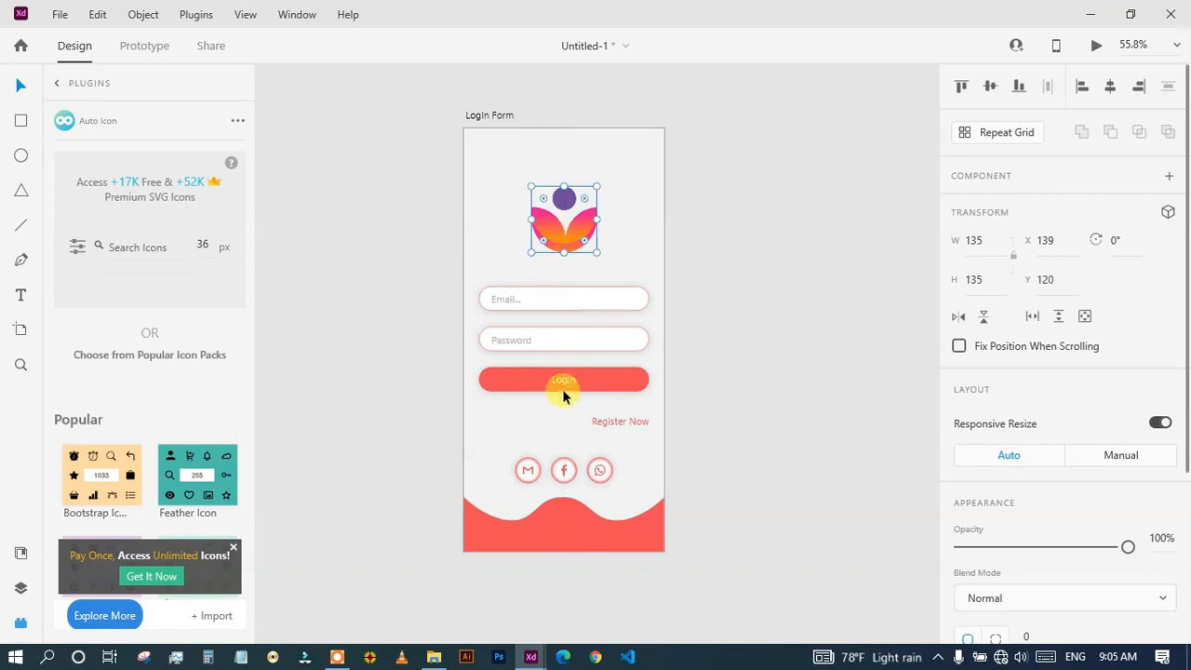
{"action": "left_click", "coordinate": [571, 527]}
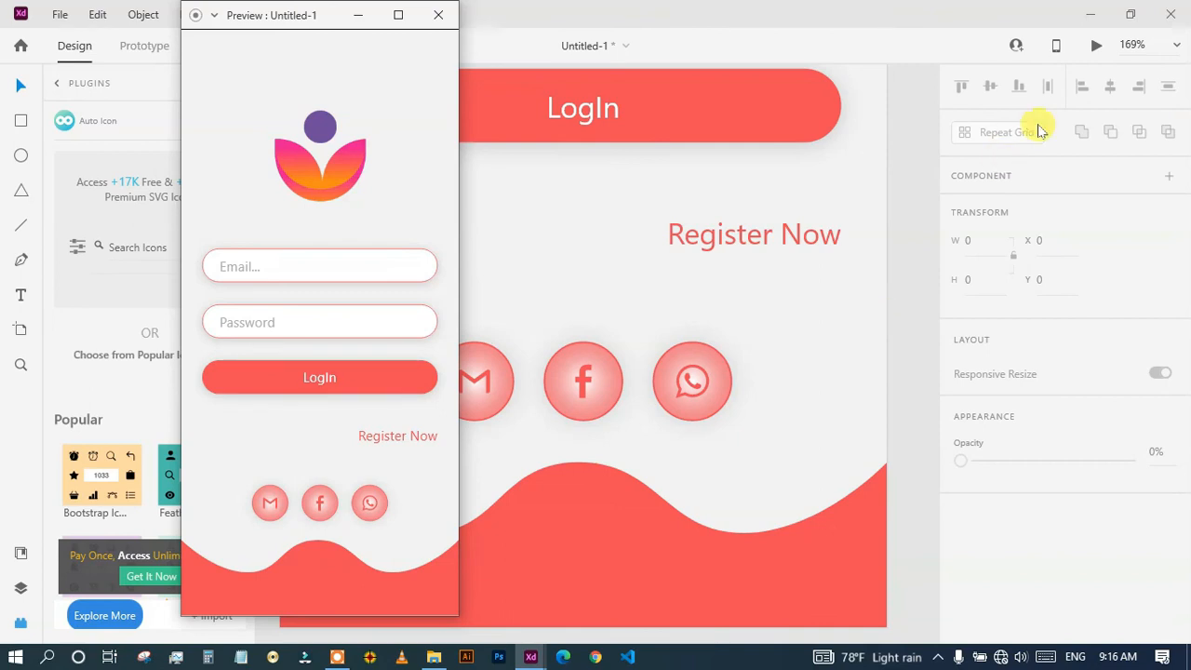
View the login screen preview centred alone on the desktop and close the preview.
{"action": "left_click", "coordinate": [1090, 14]}
{"action": "left_click_drag", "start_coordinate": [318, 21], "coordinate": [567, 40]}
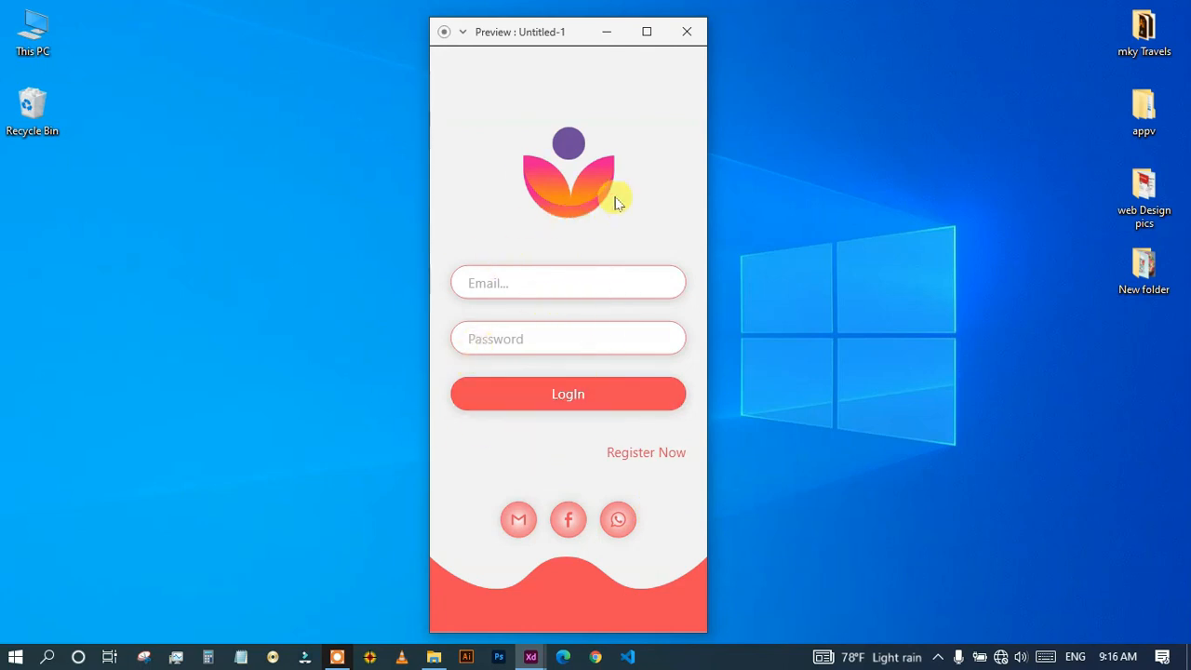
{"action": "left_click", "coordinate": [686, 36]}
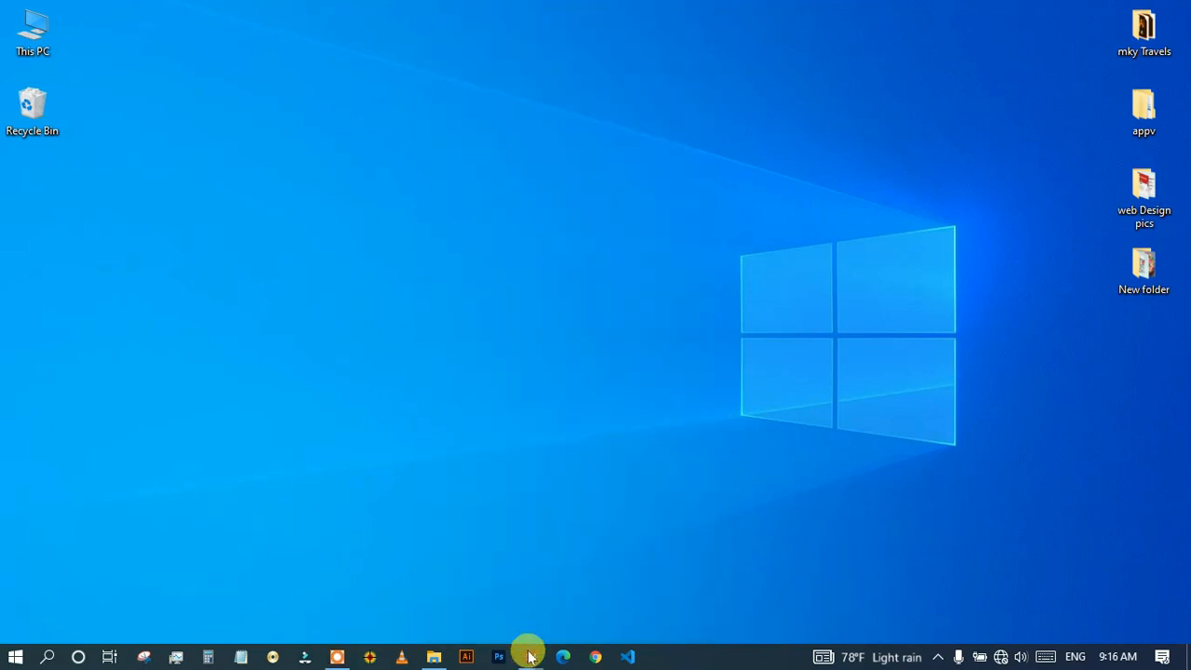
Return to the Adobe XD design window and look over the complete Login Form artboard.
{"action": "mouse_move", "coordinate": [530, 651]}
{"action": "left_click", "coordinate": [587, 511]}
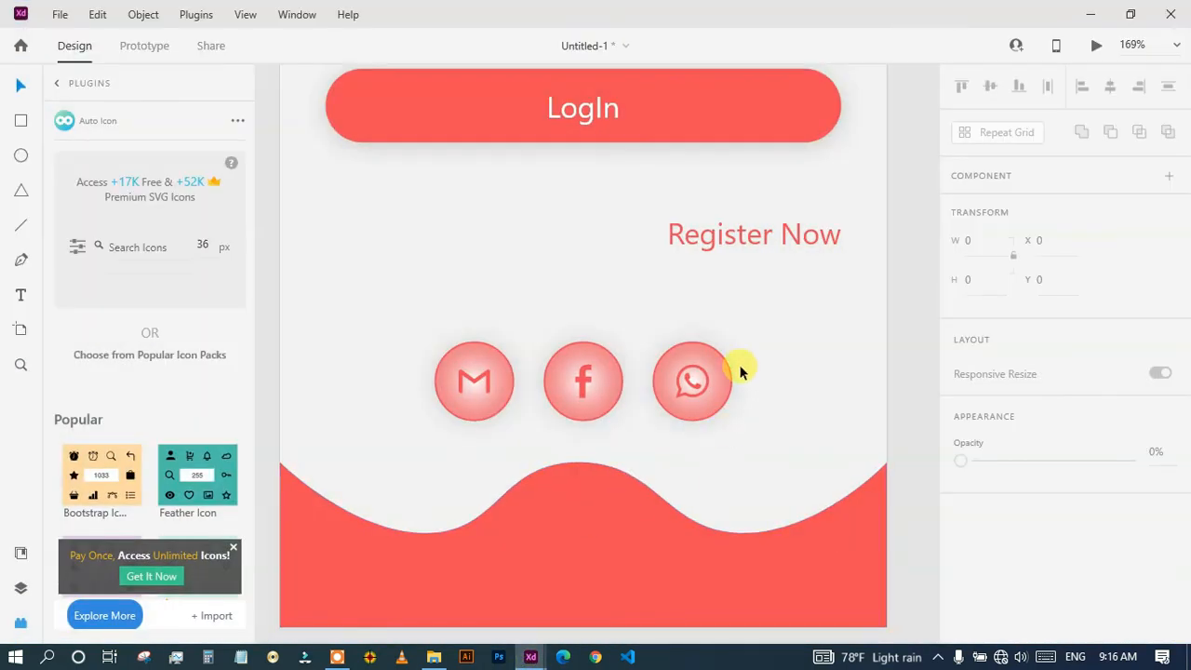
{"action": "scroll", "coordinate": [712, 386], "scroll_direction": "down", "scroll_amount": 6}
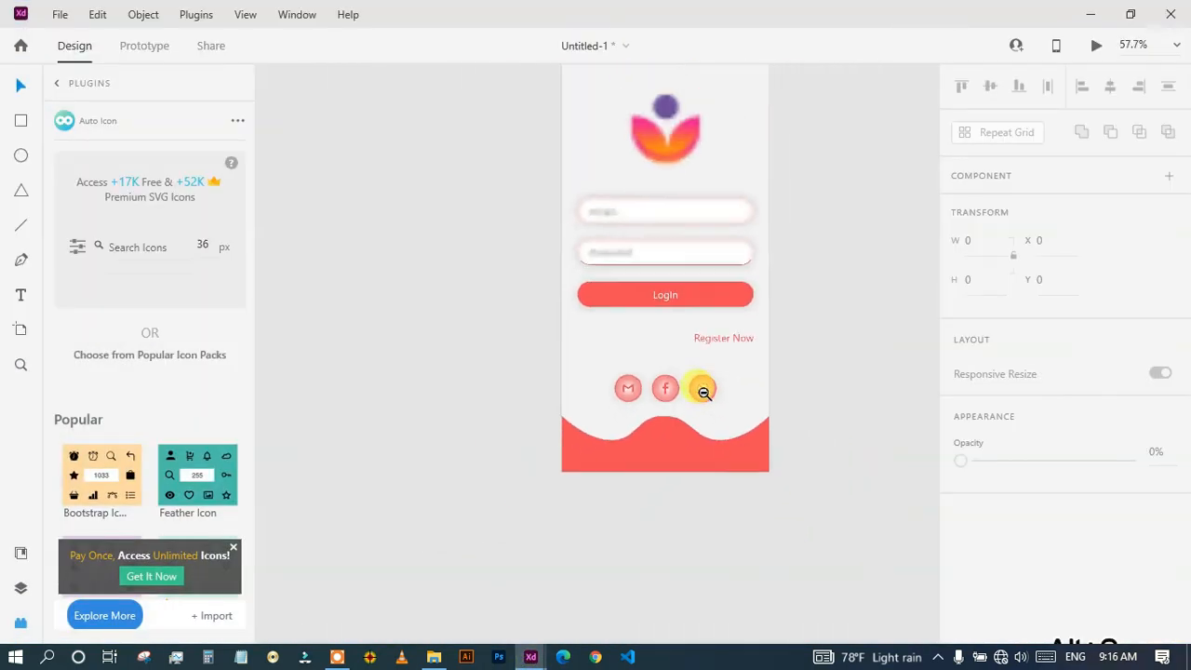
{"action": "left_click_drag", "start_coordinate": [670, 270], "coordinate": [580, 352]}
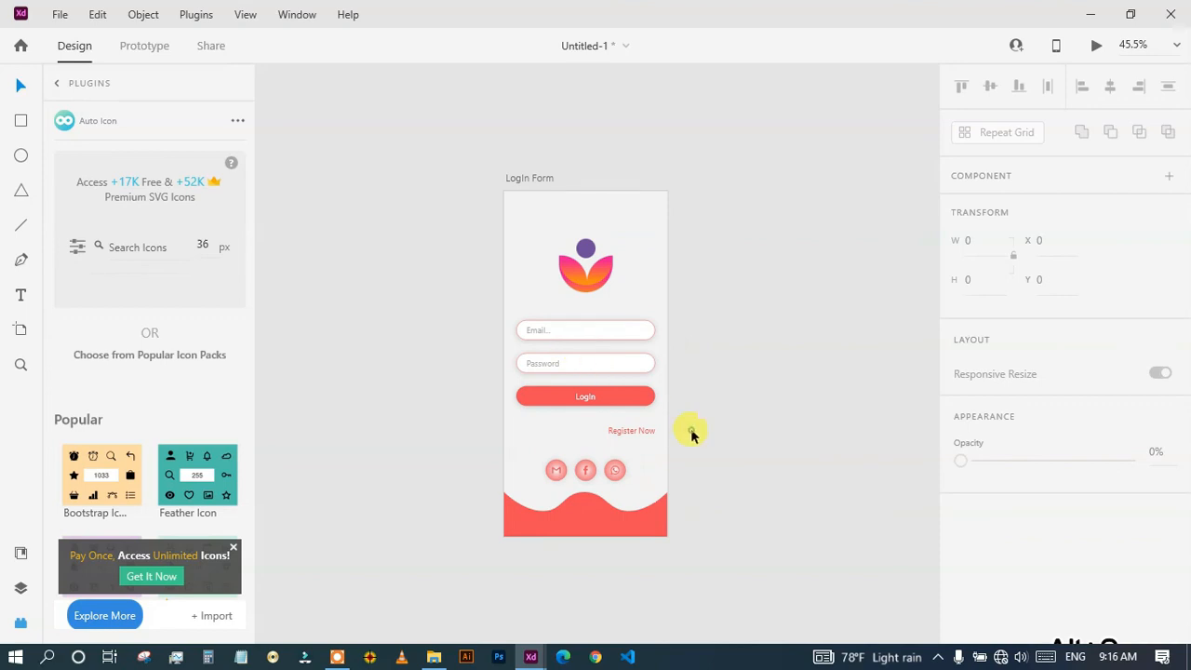